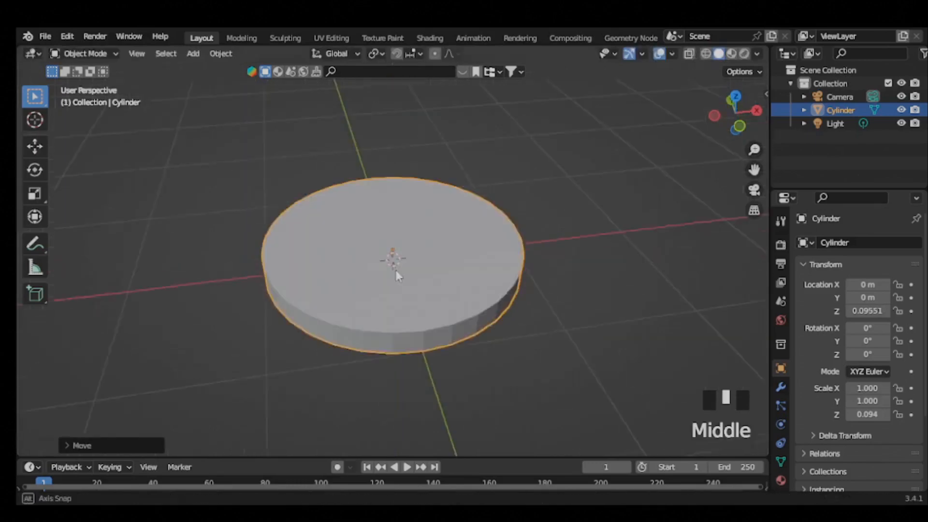
Duplicate the disc upward along Z and scale the copy down to about 0.484.
{"action": "key", "text": "KP_1"}
{"action": "key", "text": "shift+d"}
{"action": "key", "text": "z"}
{"action": "left_click", "coordinate": [387, 220]}
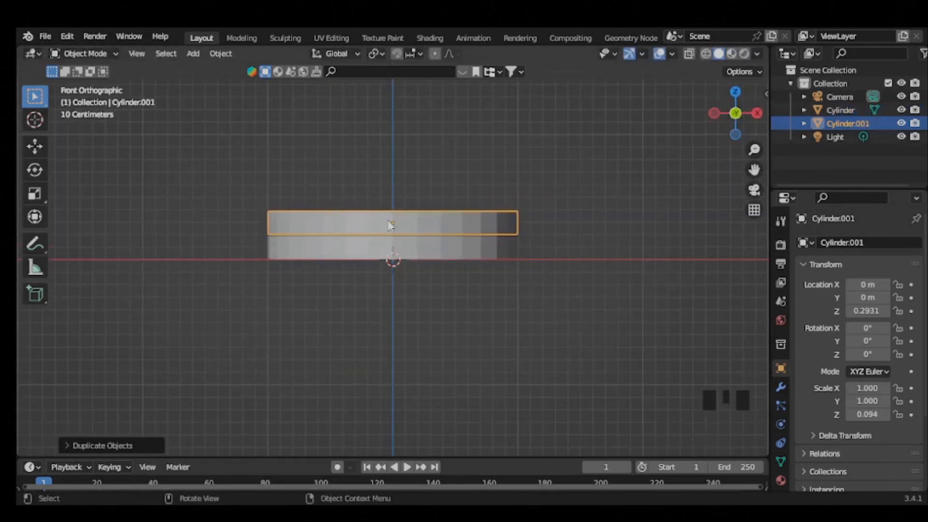
{"action": "key", "text": "s"}
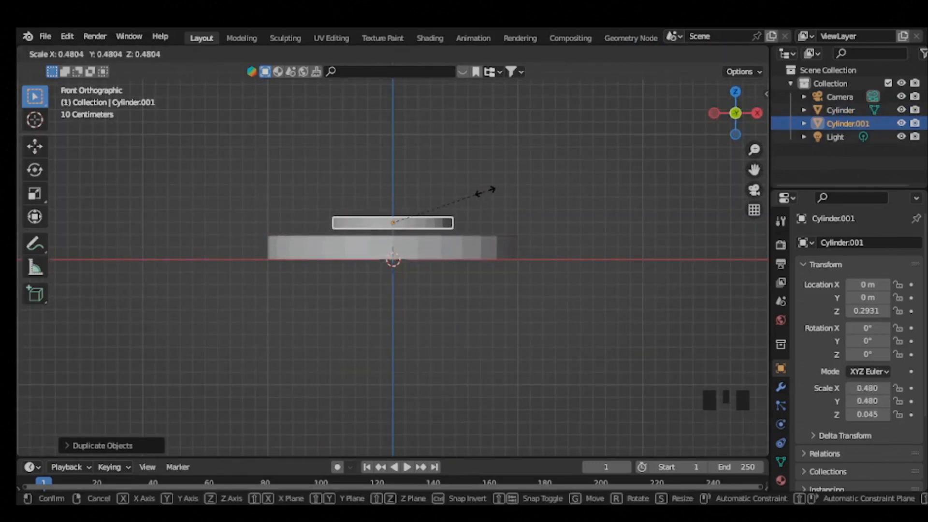
{"action": "key", "text": "z"}
{"action": "left_click", "coordinate": [474, 198]}
{"action": "scroll", "coordinate": [580, 213], "scroll_direction": "up", "scroll_amount": 3}
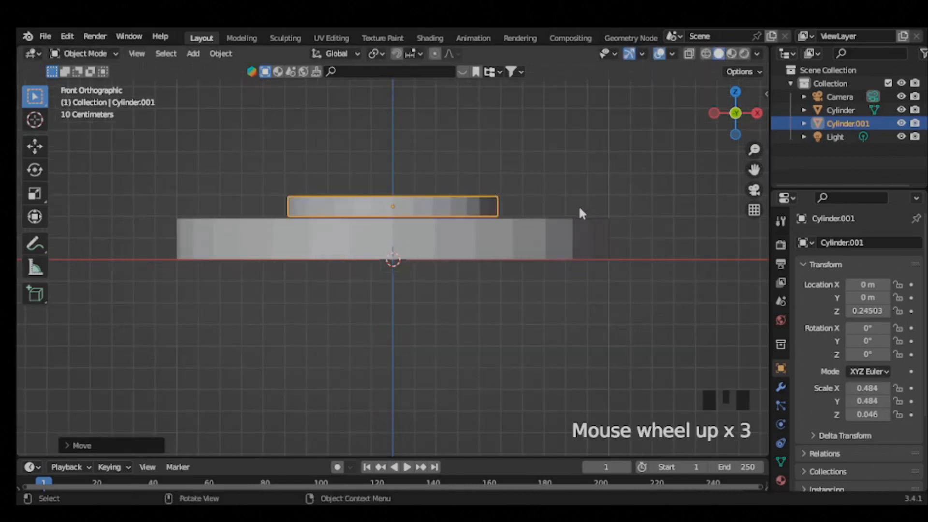
Lower the smaller disc along Z to about 0.226 m so it sits on the base disc.
{"action": "middle_click_drag", "start_coordinate": [206, 211], "coordinate": [275, 253]}
{"action": "key", "text": "KP_1"}
{"action": "scroll", "coordinate": [415, 188], "scroll_direction": "up", "scroll_amount": 1}
{"action": "key", "text": "g"}
{"action": "key", "text": "z"}
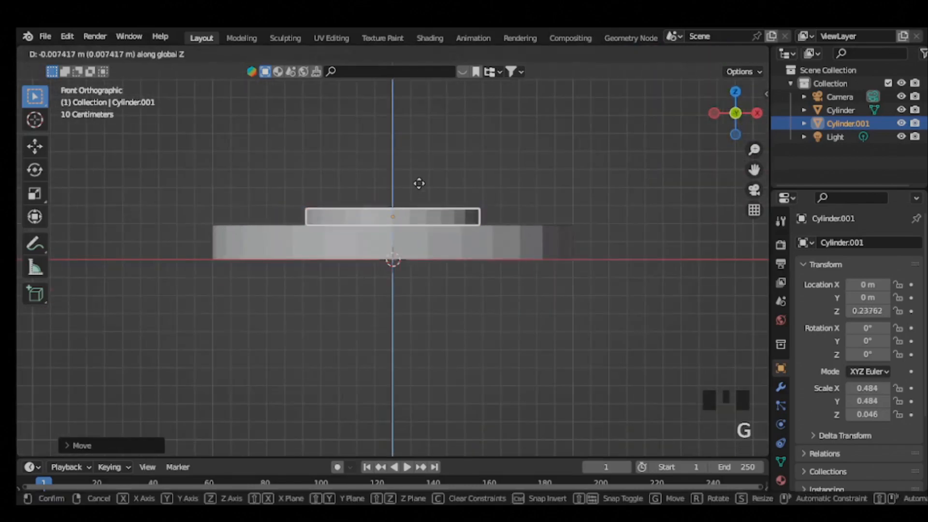
{"action": "left_click", "coordinate": [416, 191]}
Open the base disc's mesh for editing in wireframe and hide the smaller disc.
{"action": "left_click", "coordinate": [300, 244]}
{"action": "key", "text": "Tab"}
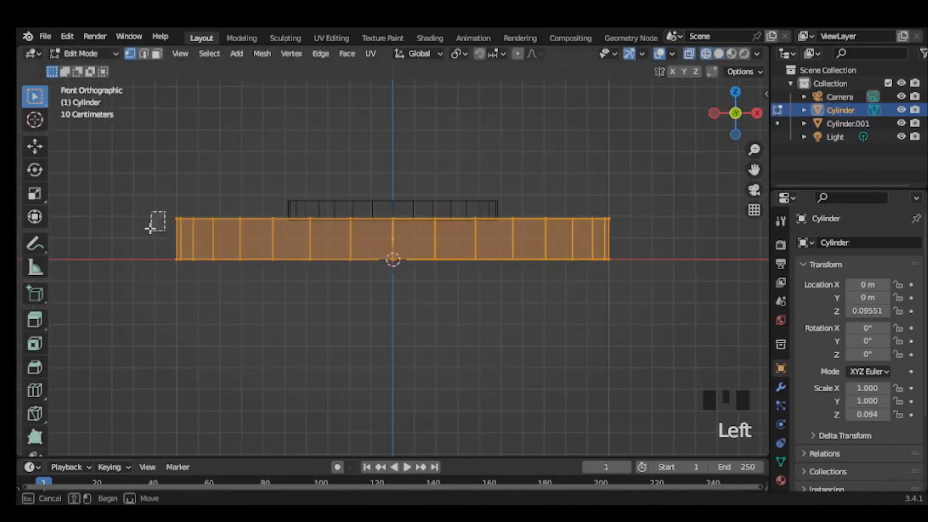
{"action": "left_click", "coordinate": [156, 222]}
{"action": "left_click", "coordinate": [902, 111]}
{"action": "left_click", "coordinate": [902, 111]}
{"action": "left_click_drag", "start_coordinate": [174, 222], "coordinate": [613, 228]}
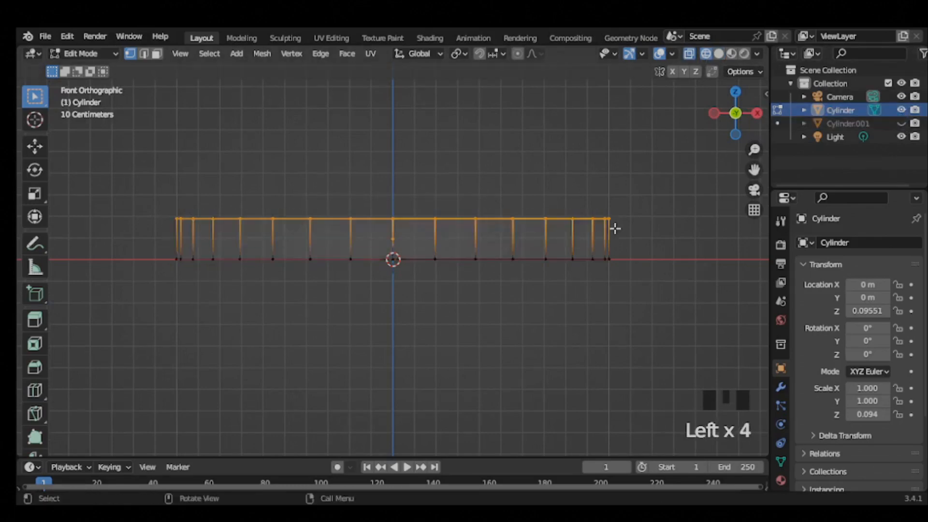
{"action": "key", "text": "ctrl+b"}
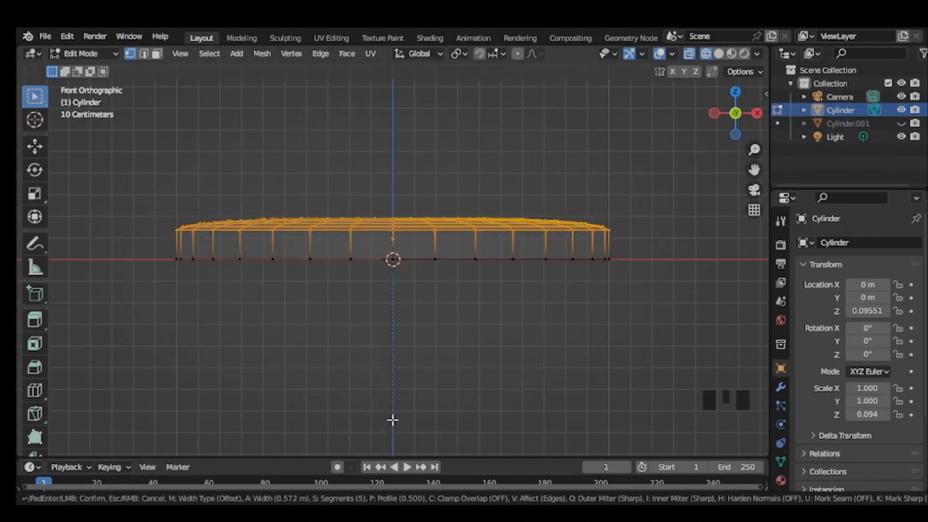
{"action": "key", "text": "Escape"}
Add a horizontal loop cut at mid-height around the base disc and bevel its top rim into a rounded edge.
{"action": "key", "text": "ctrl+r"}
{"action": "left_click", "coordinate": [176, 232]}
{"action": "left_click_drag", "start_coordinate": [167, 212], "coordinate": [527, 229]}
{"action": "key", "text": "ctrl+b"}
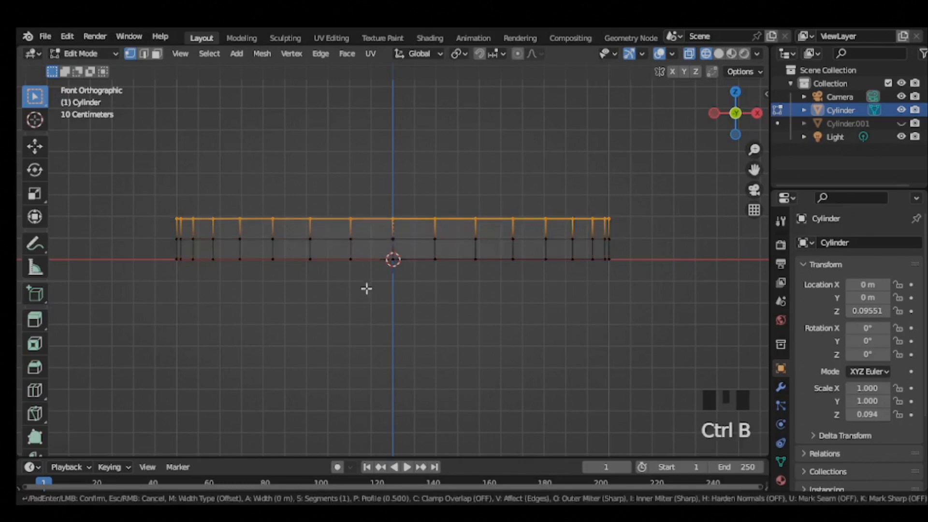
{"action": "left_click", "coordinate": [300, 323]}
Select the base disc's bottom rim and bevel it into a rounded edge.
{"action": "left_click_drag", "start_coordinate": [126, 256], "coordinate": [659, 263]}
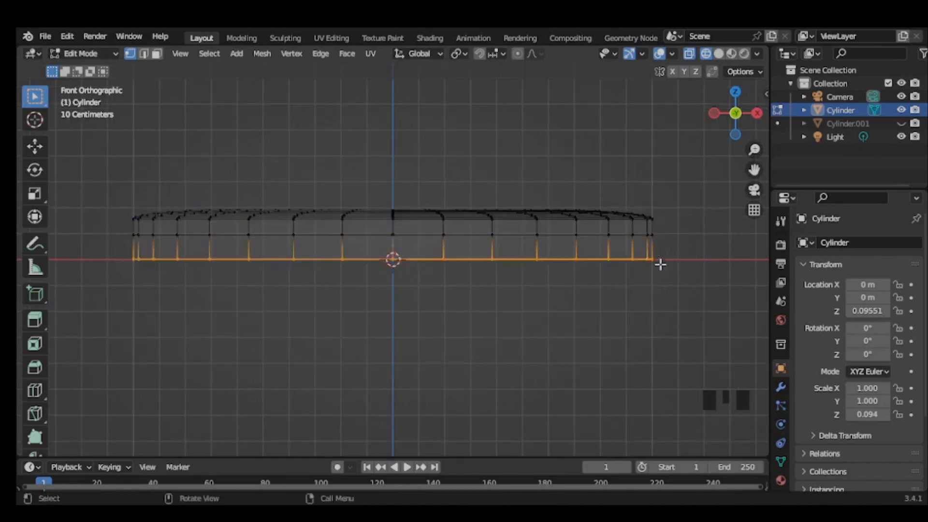
{"action": "key", "text": "ctrl+b"}
{"action": "left_click", "coordinate": [413, 430]}
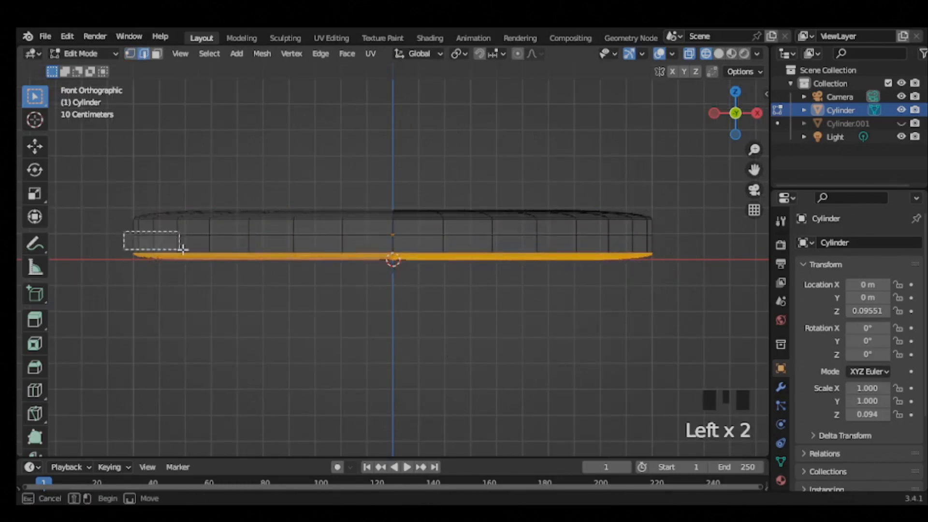
Scale the base disc's middle edge loop inward to form a V-shaped groove around its side.
{"action": "left_click_drag", "start_coordinate": [659, 246], "coordinate": [659, 246]}
{"action": "key", "text": "s"}
{"action": "left_click", "coordinate": [663, 206]}
{"action": "left_click", "coordinate": [720, 54]}
{"action": "scroll", "coordinate": [292, 204], "scroll_direction": "down", "scroll_amount": 1}
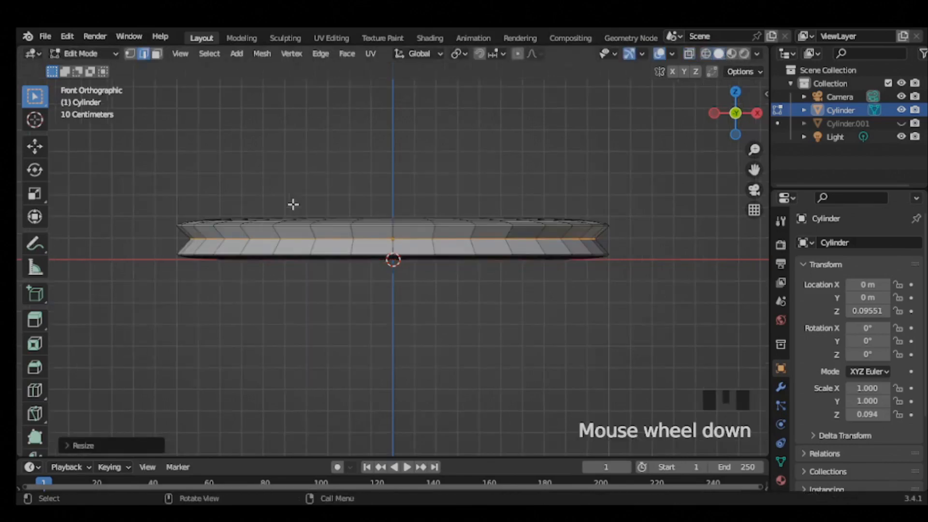
Unhide the smaller disc and display the model in wireframe from the front.
{"action": "left_click", "coordinate": [902, 123]}
{"action": "scroll", "coordinate": [701, 112], "scroll_direction": "up", "scroll_amount": 1}
{"action": "left_click", "coordinate": [706, 54]}
{"action": "scroll", "coordinate": [317, 201], "scroll_direction": "up", "scroll_amount": 2}
{"action": "scroll", "coordinate": [270, 184], "scroll_direction": "down", "scroll_amount": 1}
{"action": "middle_click_drag", "start_coordinate": [238, 165], "coordinate": [238, 185], "text": "shift"}
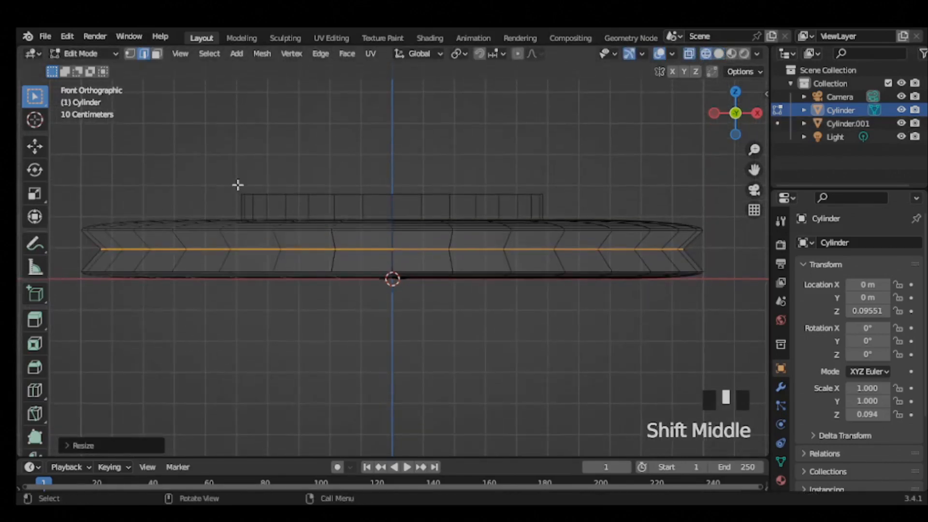
{"action": "left_click_drag", "start_coordinate": [471, 198], "coordinate": [543, 207]}
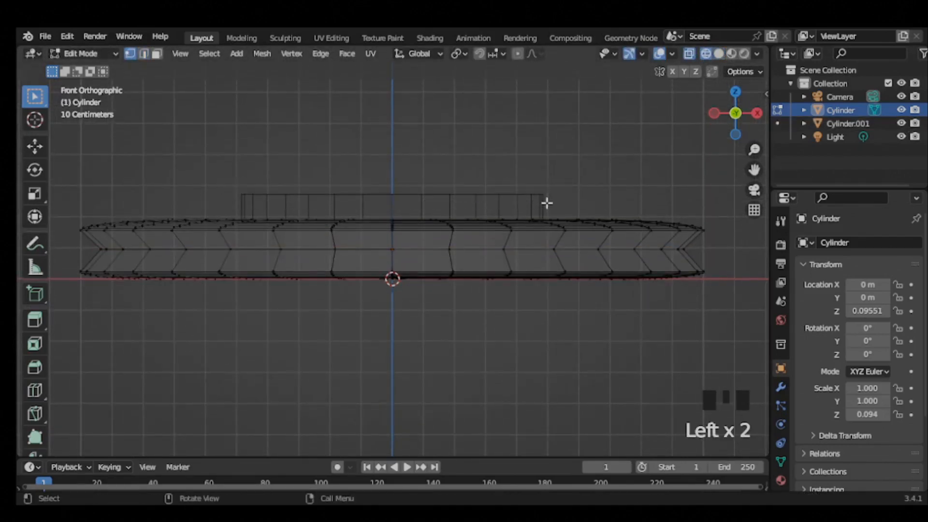
{"action": "scroll", "coordinate": [194, 188], "scroll_direction": "down", "scroll_amount": 3}
{"action": "key", "text": "KP_1"}
{"action": "scroll", "coordinate": [246, 205], "scroll_direction": "up", "scroll_amount": 2}
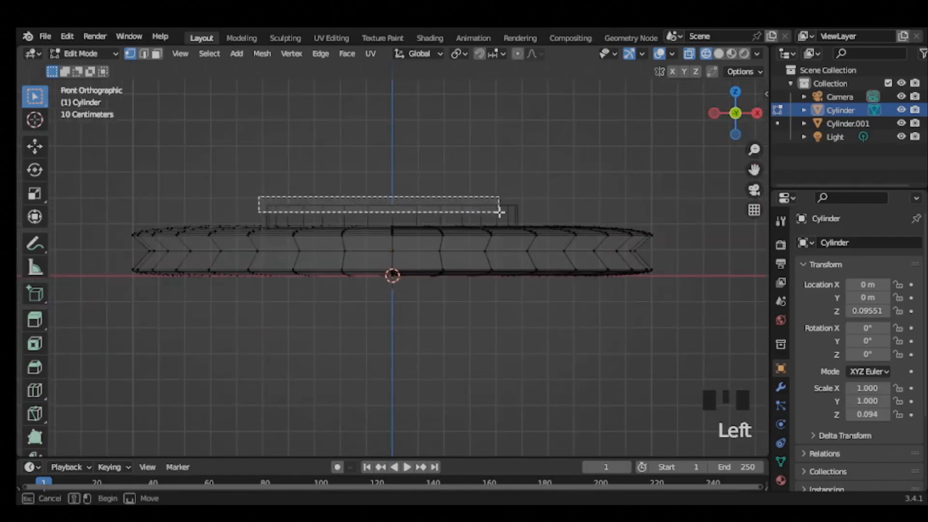
Edit the smaller disc's mesh and bevel its top rim into a rounded edge, then return to Object Mode.
{"action": "key", "text": "Tab"}
{"action": "left_click_drag", "start_coordinate": [500, 213], "coordinate": [522, 213]}
{"action": "left_click", "coordinate": [268, 210]}
{"action": "key", "text": "Tab"}
{"action": "key", "text": "ctrl+b"}
{"action": "left_click", "coordinate": [386, 423]}
{"action": "key", "text": "shift+z"}
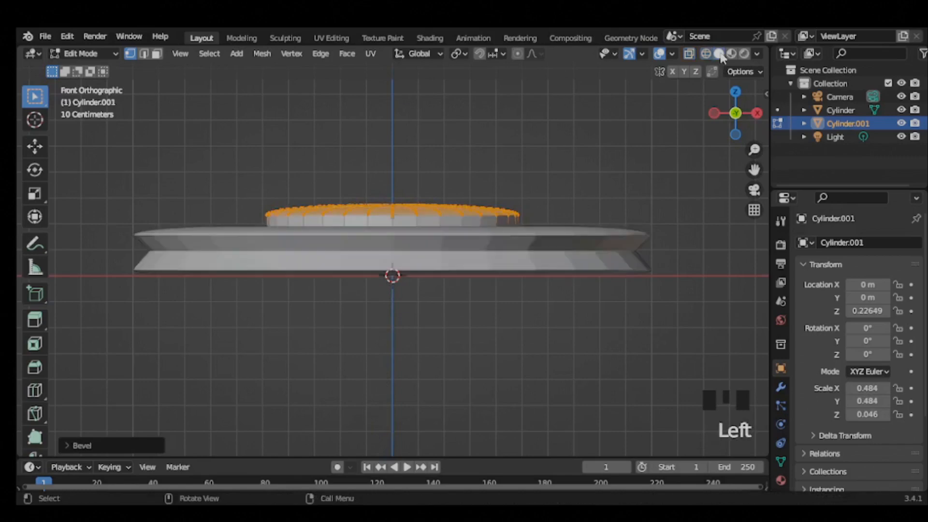
{"action": "mouse_move", "coordinate": [385, 423]}
{"action": "middle_mouse_down"}
{"action": "mouse_move", "coordinate": [415, 203]}
{"action": "mouse_move", "coordinate": [381, 281]}
{"action": "mouse_move", "coordinate": [379, 220]}
{"action": "middle_mouse_up"}
{"action": "key", "text": "KP_1"}
{"action": "scroll", "coordinate": [408, 197], "scroll_direction": "down", "scroll_amount": 2}
{"action": "scroll", "coordinate": [408, 197], "scroll_direction": "up", "scroll_amount": 2}
{"action": "key", "text": "Tab"}
Deselect the discs and add a new cylinder mesh at the origin.
{"action": "scroll", "coordinate": [408, 197], "scroll_direction": "up", "scroll_amount": 2}
{"action": "scroll", "coordinate": [379, 220], "scroll_direction": "down", "scroll_amount": 3}
{"action": "key", "text": "KP_1"}
{"action": "left_click", "coordinate": [404, 161]}
{"action": "key", "text": "shift+a"}
{"action": "mouse_move", "coordinate": [405, 160]}
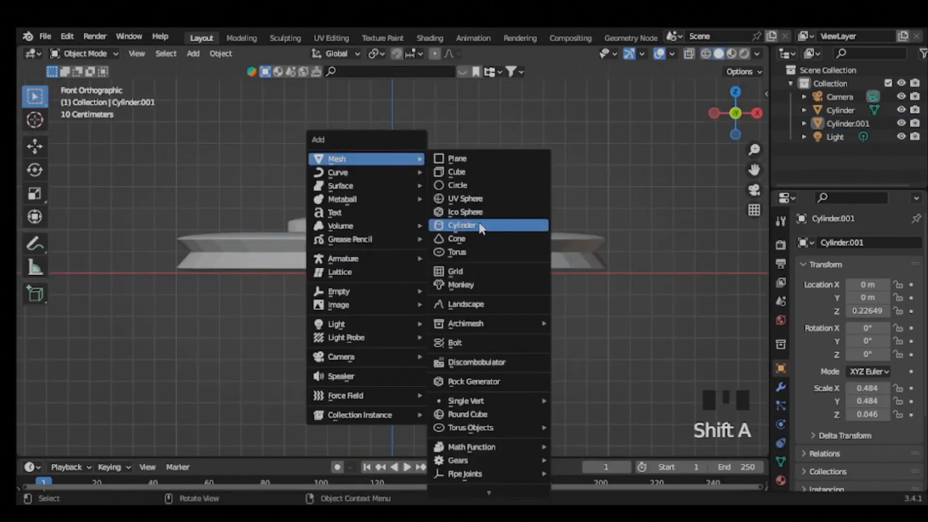
{"action": "left_click", "coordinate": [464, 223]}
{"action": "scroll", "coordinate": [524, 118], "scroll_direction": "down", "scroll_amount": 5}
{"action": "key", "text": "s"}
{"action": "key", "text": "Escape"}
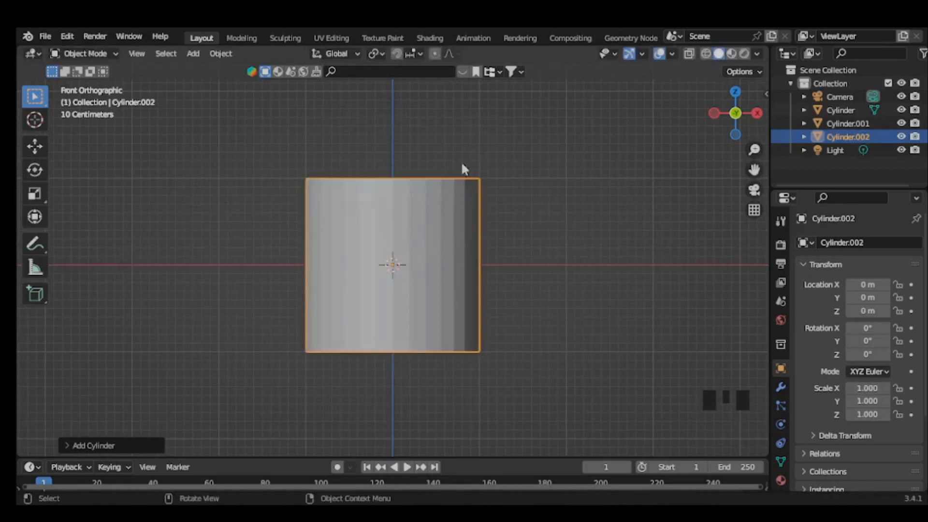
Scale the new cylinder to about 0.094 and stretch it along Z to about 0.849 to make a thin post.
{"action": "key", "text": "s"}
{"action": "key", "text": "Return"}
{"action": "key", "text": "s"}
{"action": "key", "text": "x"}
{"action": "key", "text": "Escape"}
{"action": "key", "text": "s"}
{"action": "key", "text": "z"}
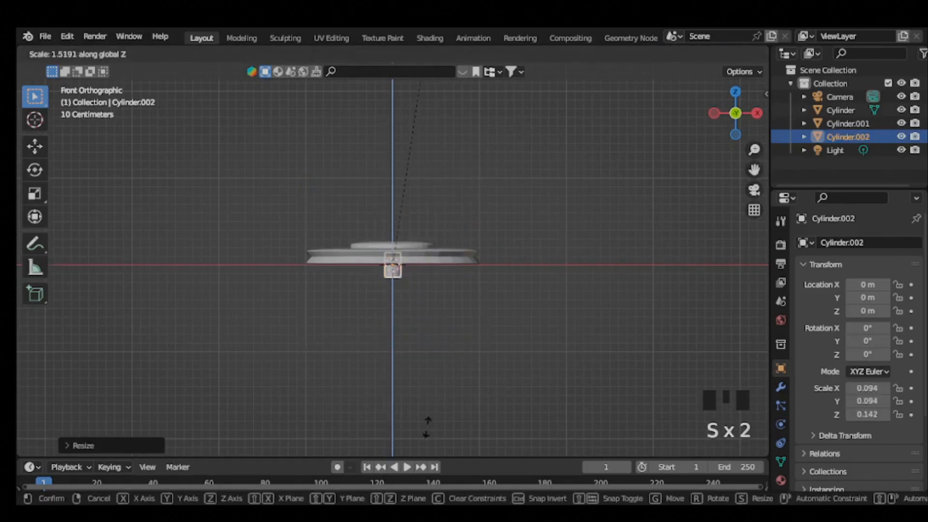
{"action": "key", "text": "Return"}
Raise the post along Z to about 0.861 m so it stands above the base.
{"action": "key", "text": "g"}
{"action": "key", "text": "z"}
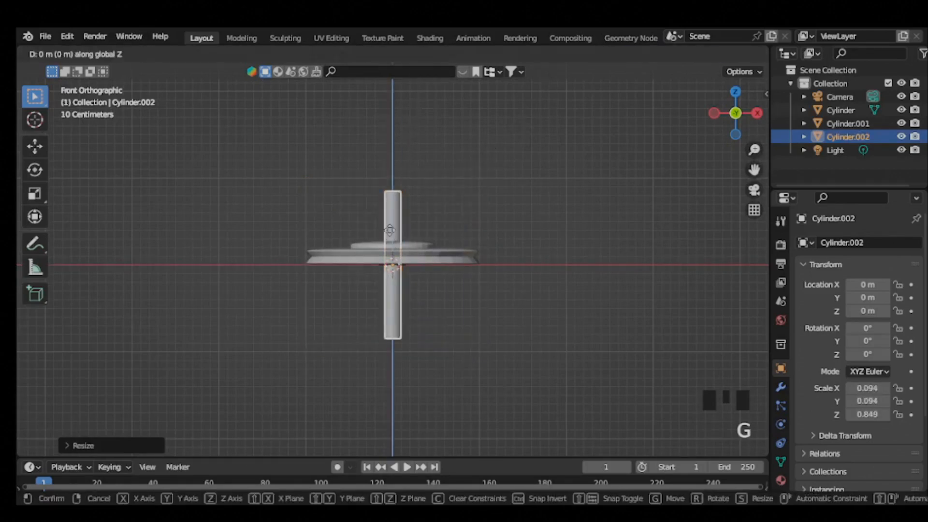
{"action": "left_click", "coordinate": [392, 165]}
{"action": "scroll", "coordinate": [349, 205], "scroll_direction": "down", "scroll_amount": 2}
{"action": "middle_click_drag", "start_coordinate": [349, 205], "coordinate": [386, 345], "text": "shift"}
{"action": "scroll", "coordinate": [349, 303], "scroll_direction": "up", "scroll_amount": 5}
{"action": "scroll", "coordinate": [435, 335], "scroll_direction": "down", "scroll_amount": 6}
{"action": "scroll", "coordinate": [453, 334], "scroll_direction": "up", "scroll_amount": 2}
{"action": "scroll", "coordinate": [454, 337], "scroll_direction": "up", "scroll_amount": 1}
{"action": "key", "text": "s"}
{"action": "key", "text": "x"}
{"action": "key", "text": "Escape"}
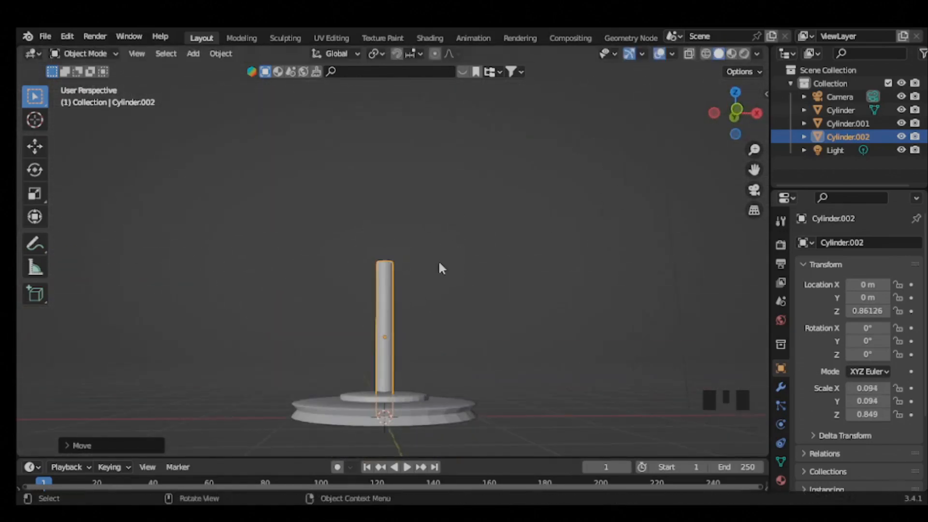
Shorten the post along Z to a scale of about 0.618.
{"action": "key", "text": "KP_1"}
{"action": "key", "text": "s"}
{"action": "key", "text": "z"}
{"action": "scroll", "coordinate": [450, 281], "scroll_direction": "down", "scroll_amount": 2}
{"action": "left_click", "coordinate": [449, 280]}
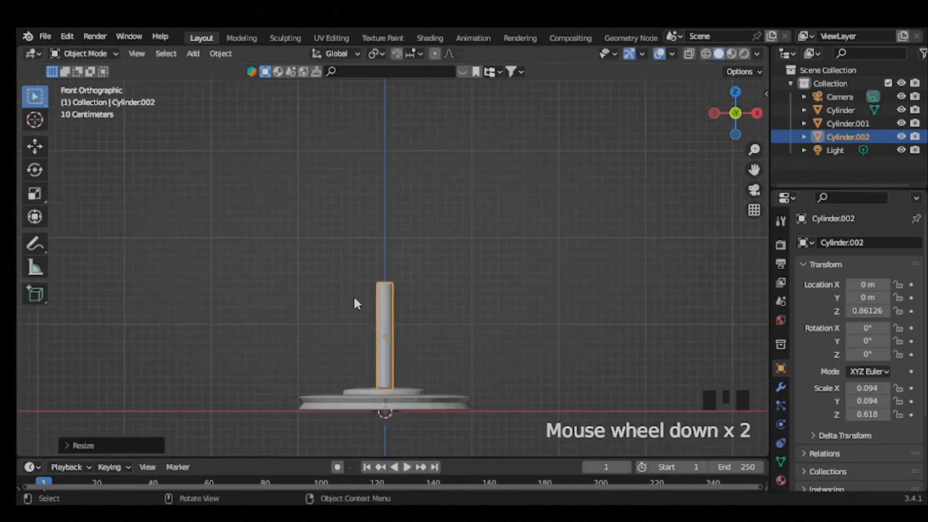
Duplicate the post and move the copy up along Z to about 2.36 m.
{"action": "key", "text": "shift+d"}
{"action": "key", "text": "z"}
{"action": "left_click", "coordinate": [412, 159]}
{"action": "key", "text": "s"}
{"action": "key", "text": "x"}
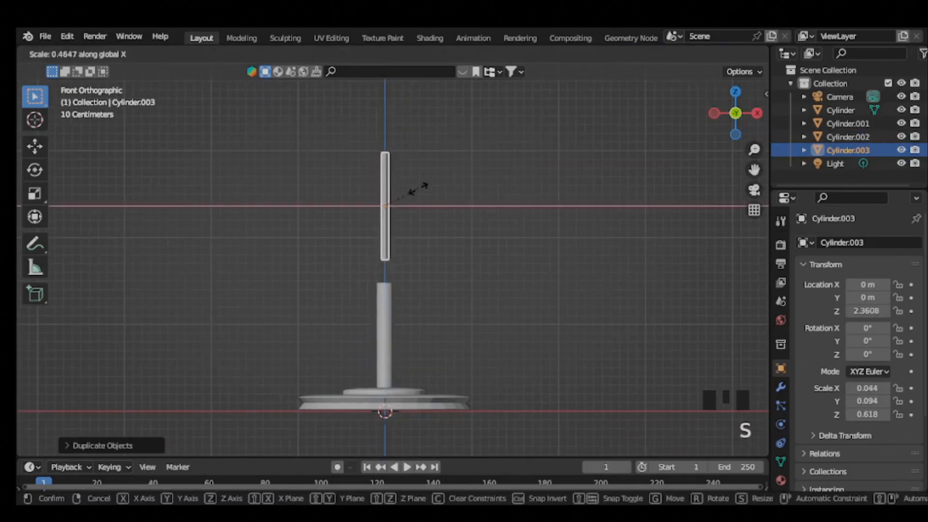
{"action": "key", "text": "Escape"}
Shorten the duplicated post along Z to a scale of about 0.123.
{"action": "key", "text": "KP_Decimal"}
{"action": "scroll", "coordinate": [361, 192], "scroll_direction": "down", "scroll_amount": 5}
{"action": "key", "text": "s"}
{"action": "key", "text": "z"}
{"action": "left_click", "coordinate": [407, 247]}
Move the short cylinder to about X -1.002 m and Z 2.883 m.
{"action": "scroll", "coordinate": [388, 267], "scroll_direction": "up", "scroll_amount": 1}
{"action": "key", "text": "g"}
{"action": "key", "text": "x"}
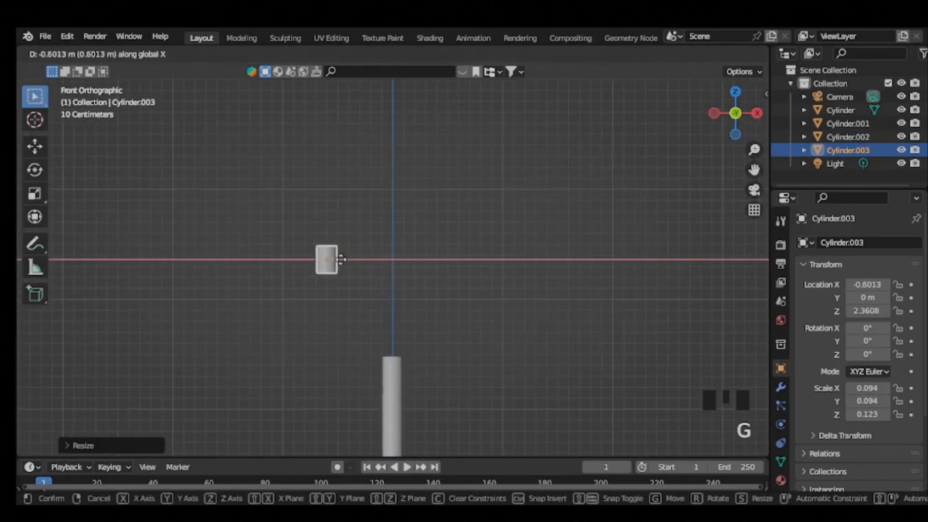
{"action": "key", "text": "z"}
{"action": "left_click", "coordinate": [295, 198]}
Bevel the short cylinder's top rim with 15 segments to form a rounded dome.
{"action": "scroll", "coordinate": [270, 173], "scroll_direction": "up", "scroll_amount": 2}
{"action": "key", "text": "Tab"}
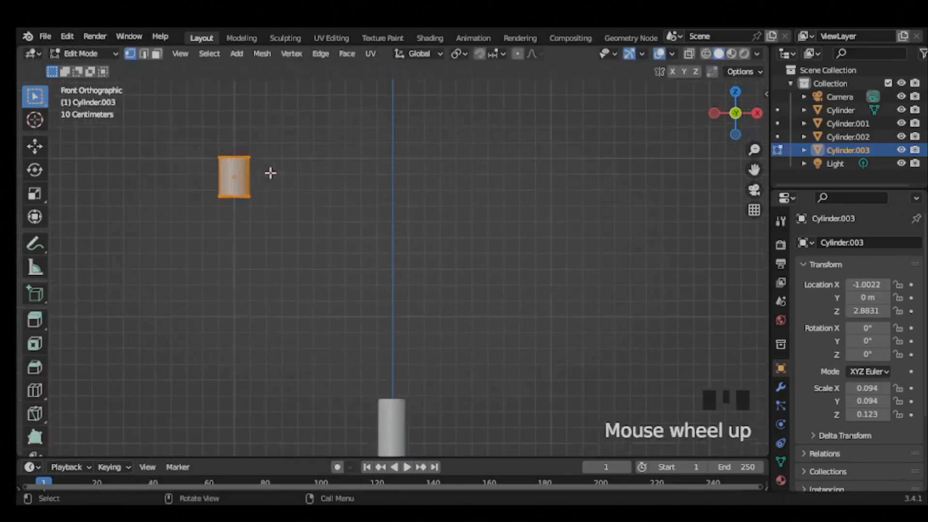
{"action": "scroll", "coordinate": [246, 162], "scroll_direction": "up", "scroll_amount": 1}
{"action": "key", "text": "ctrl+b"}
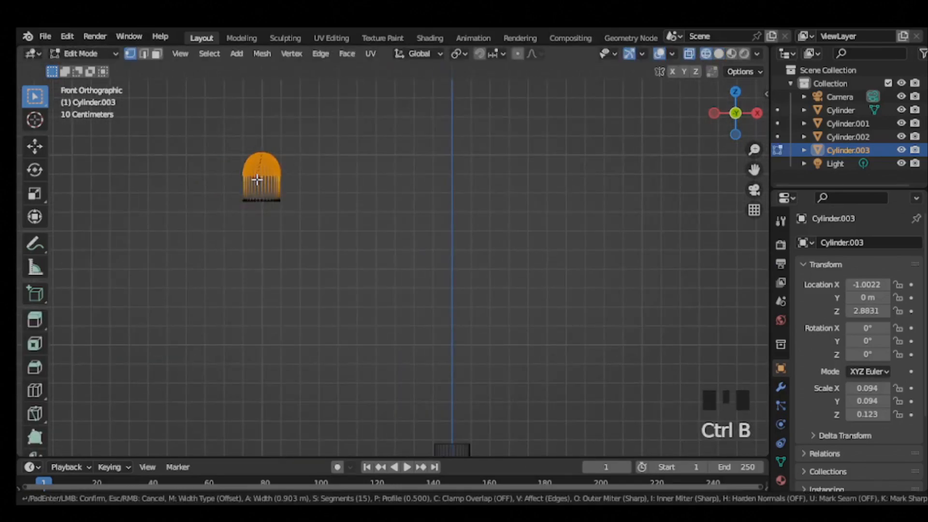
{"action": "left_click", "coordinate": [256, 177]}
Select the short cylinder's bottom face and extrude it downward by about 0.78 m.
{"action": "key", "text": "KP_7"}
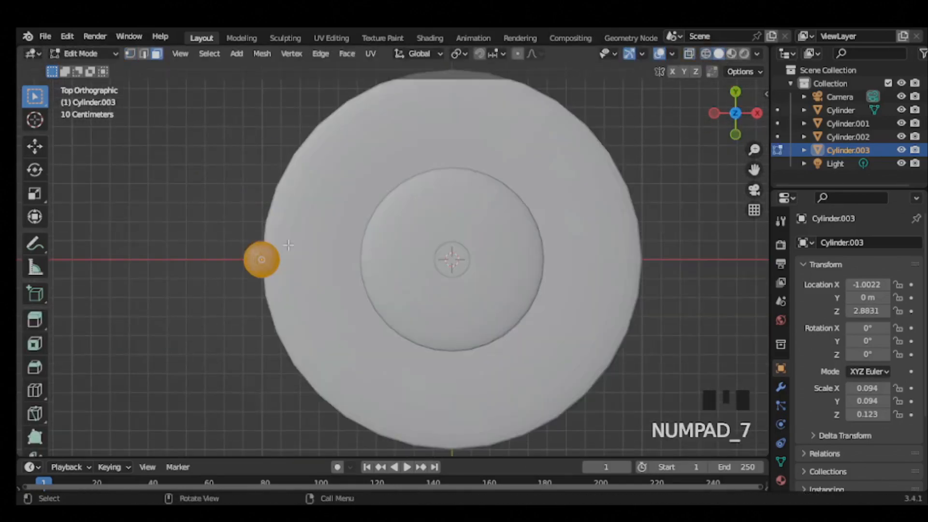
{"action": "key", "text": "KP_2"}
{"action": "key", "text": "KP_1"}
{"action": "key", "text": "e"}
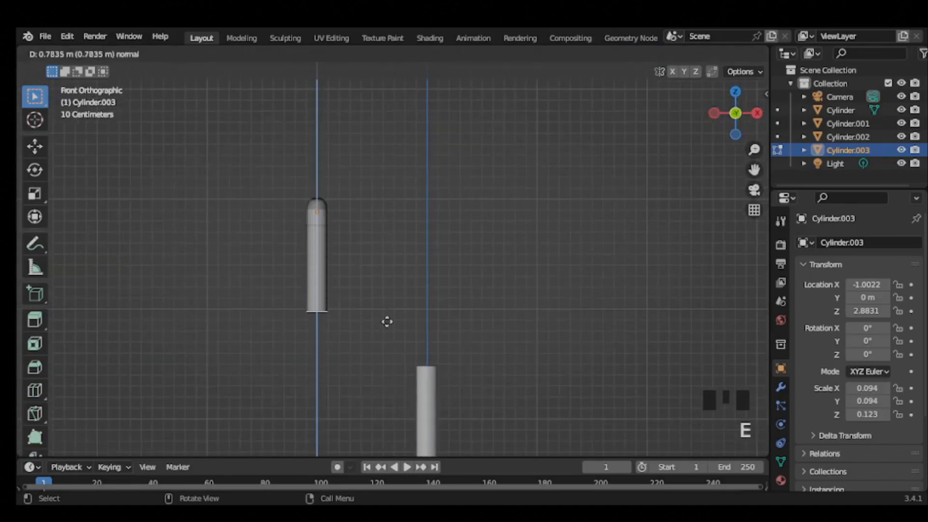
{"action": "left_click", "coordinate": [387, 317]}
Place the 3D cursor at the inner edge of the rod's lower end and activate the Spin tool.
{"action": "left_click", "coordinate": [35, 120]}
{"action": "key", "text": "KP_3"}
{"action": "scroll", "coordinate": [391, 344], "scroll_direction": "up", "scroll_amount": 7}
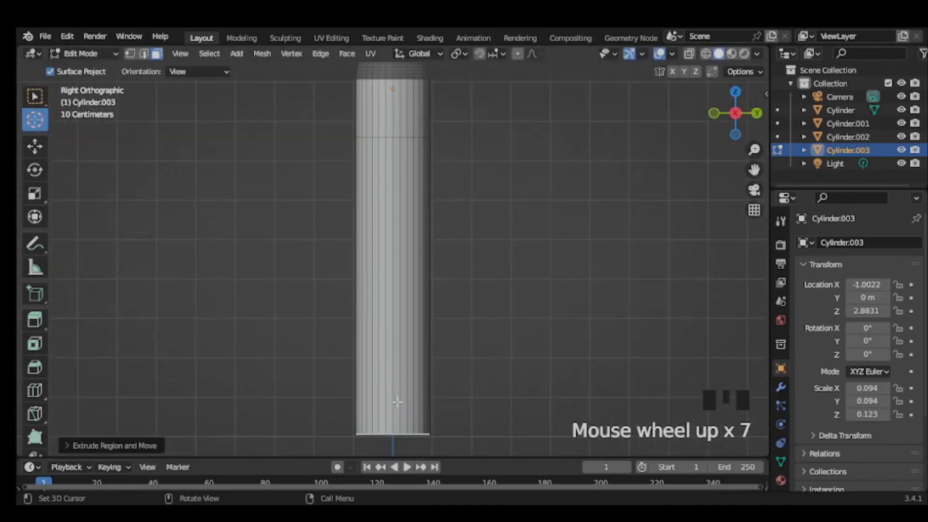
{"action": "middle_click_drag", "start_coordinate": [391, 343], "coordinate": [382, 234], "text": "shift"}
{"action": "scroll", "coordinate": [382, 234], "scroll_direction": "up", "scroll_amount": 7}
{"action": "key", "text": "KP_1"}
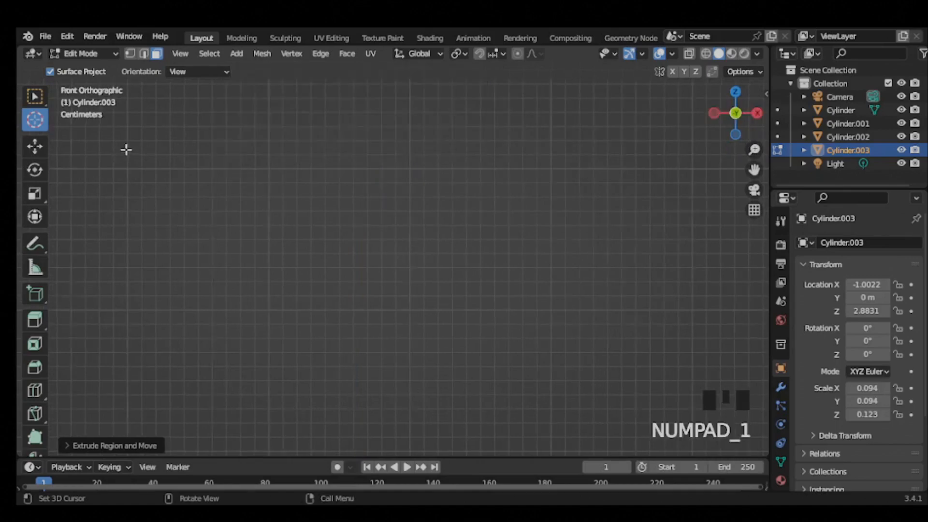
{"action": "scroll", "coordinate": [126, 149], "scroll_direction": "down", "scroll_amount": 10}
{"action": "left_click", "coordinate": [34, 326]}
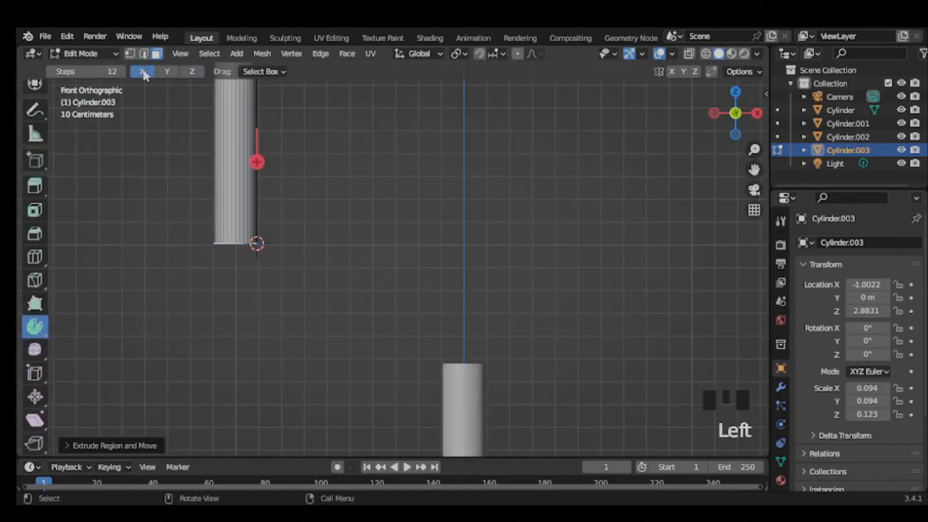
{"action": "left_click_drag", "start_coordinate": [338, 162], "coordinate": [270, 143]}
{"action": "key", "text": "ctrl+z"}
{"action": "key", "text": "ctrl+z"}
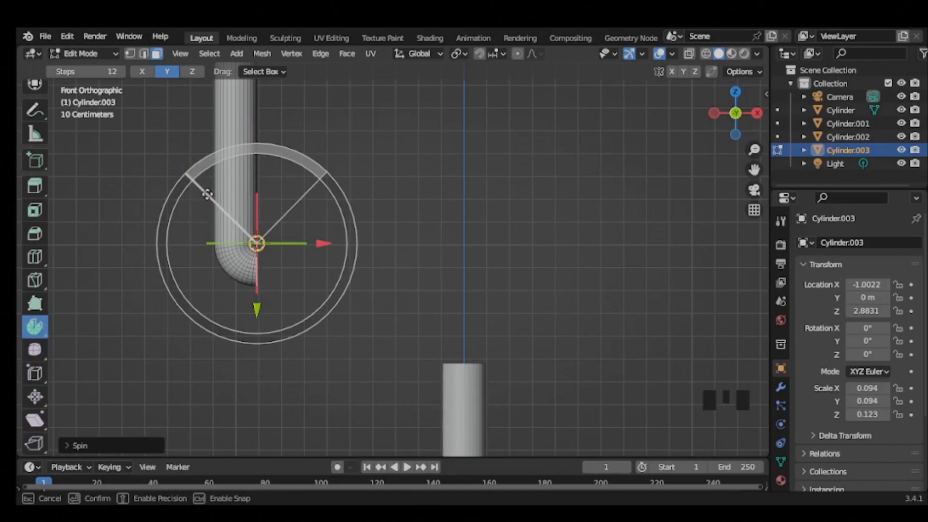
Spin the rod's bottom face around the Y axis with 12 steps into a quarter-circle arm reaching the post.
{"action": "left_click_drag", "start_coordinate": [338, 243], "coordinate": [497, 254]}
{"action": "scroll", "coordinate": [520, 257], "scroll_direction": "down", "scroll_amount": 3}
{"action": "key", "text": "Tab"}
{"action": "key", "text": "r"}
{"action": "key", "text": "Escape"}
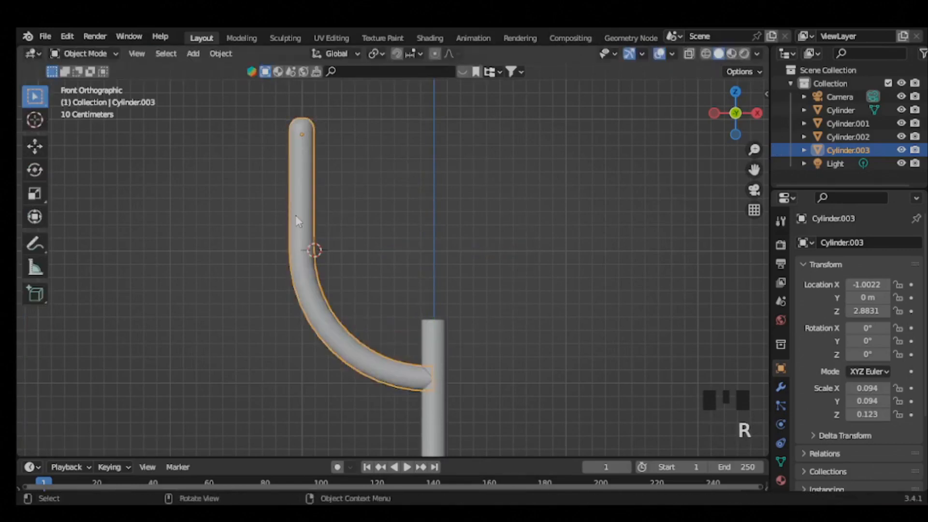
Duplicate the curved arm, rotate the copy 180° around Z and move it along X to about 0.997 m.
{"action": "key", "text": "shift+d"}
{"action": "type", "text": "rz180"}
{"action": "key", "text": "Return"}
{"action": "key", "text": "g"}
{"action": "key", "text": "x"}
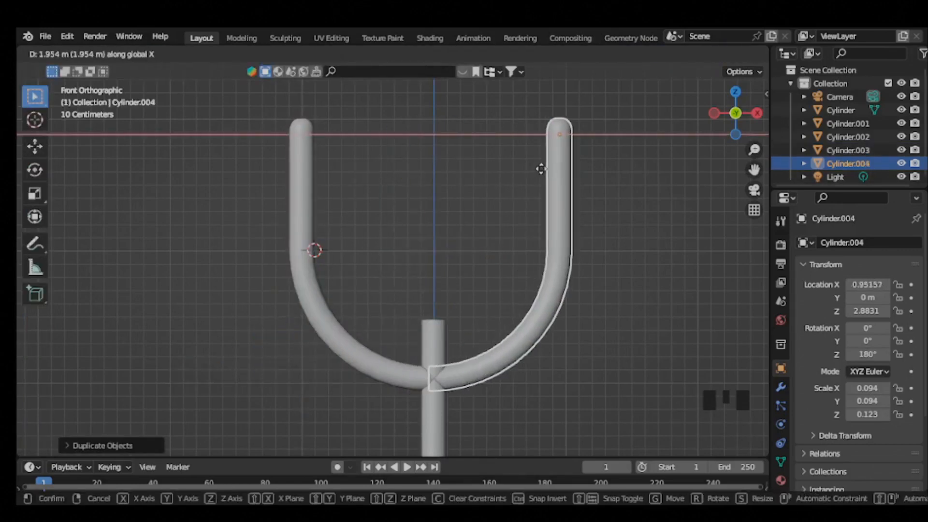
{"action": "left_click", "coordinate": [546, 168]}
Select both curved arms and raise them together along Z to about 3.16 m.
{"action": "left_click", "coordinate": [306, 193]}
{"action": "left_click", "coordinate": [556, 270], "text": "shift"}
{"action": "key", "text": "g"}
{"action": "key", "text": "z"}
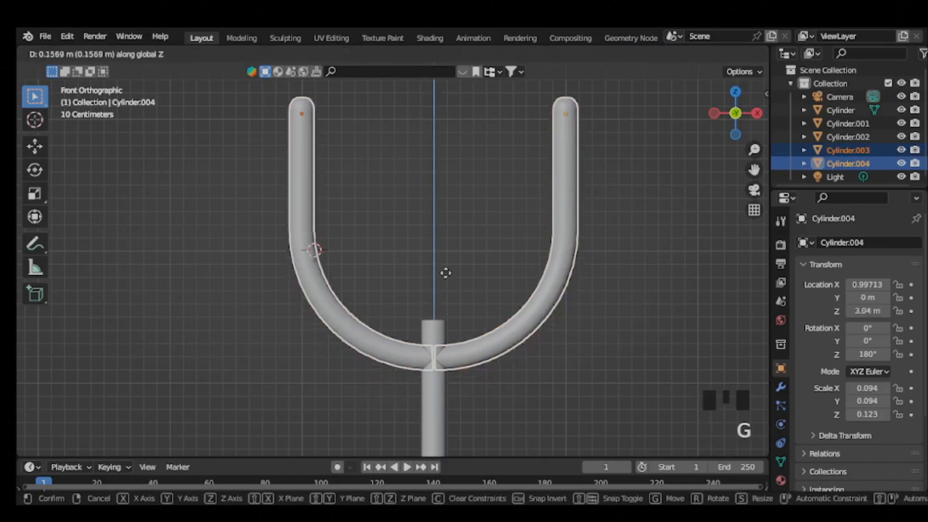
{"action": "left_click", "coordinate": [449, 267]}
{"action": "scroll", "coordinate": [402, 221], "scroll_direction": "up", "scroll_amount": 3}
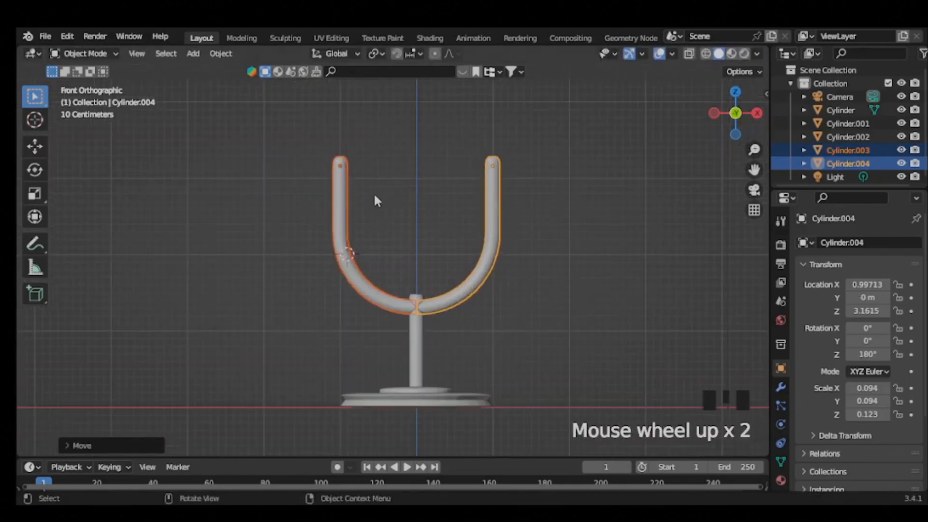
Open the central post for editing, select its top end and bevel it with 21 segments.
{"action": "right_click", "coordinate": [319, 220]}
{"action": "left_click", "coordinate": [319, 220]}
{"action": "left_click", "coordinate": [415, 303]}
{"action": "scroll", "coordinate": [429, 341], "scroll_direction": "up", "scroll_amount": 6}
{"action": "key", "text": "Tab"}
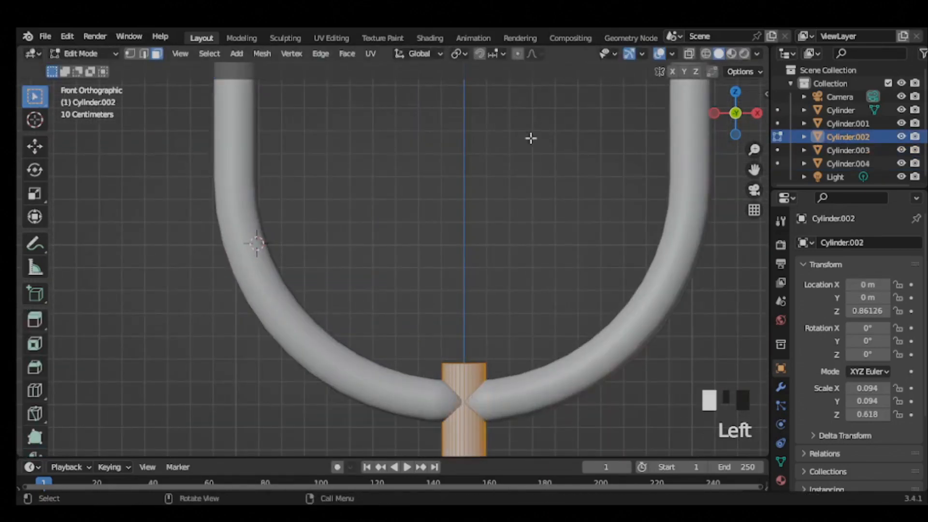
{"action": "left_click", "coordinate": [706, 54]}
{"action": "left_click_drag", "start_coordinate": [434, 353], "coordinate": [471, 376]}
{"action": "key", "text": "ctrl+b"}
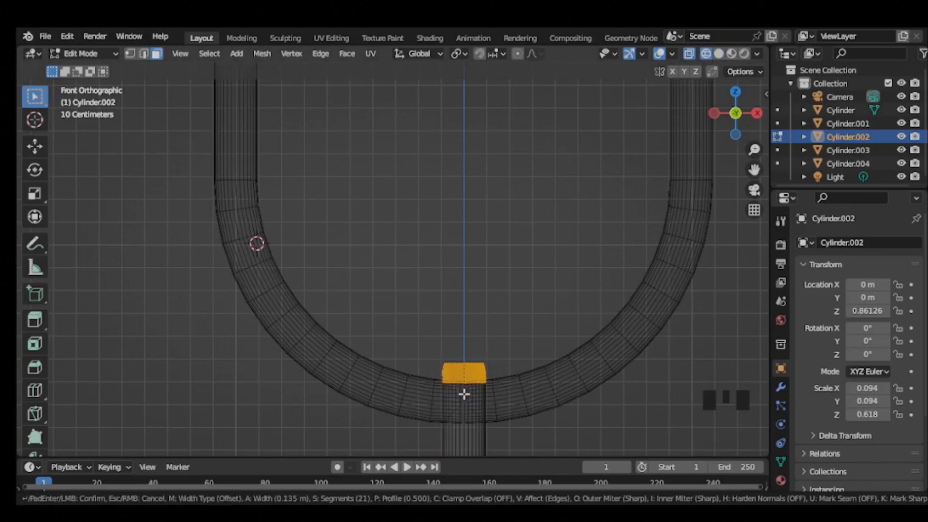
{"action": "left_click", "coordinate": [464, 394]}
Place the 3D cursor on the post's axis at the junction with the curved arms, aligning it in front, right and top views.
{"action": "scroll", "coordinate": [464, 389], "scroll_direction": "down", "scroll_amount": 4}
{"action": "left_click", "coordinate": [34, 119]}
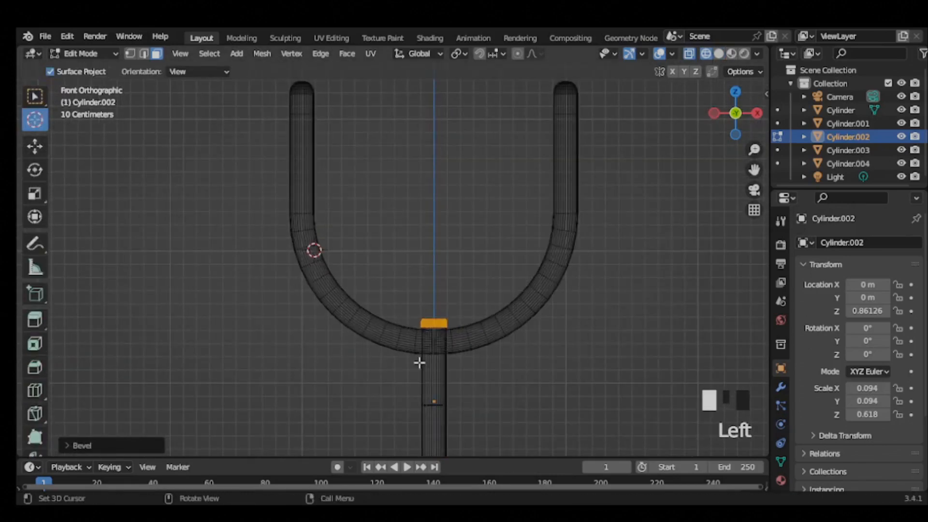
{"action": "scroll", "coordinate": [467, 403], "scroll_direction": "up", "scroll_amount": 3}
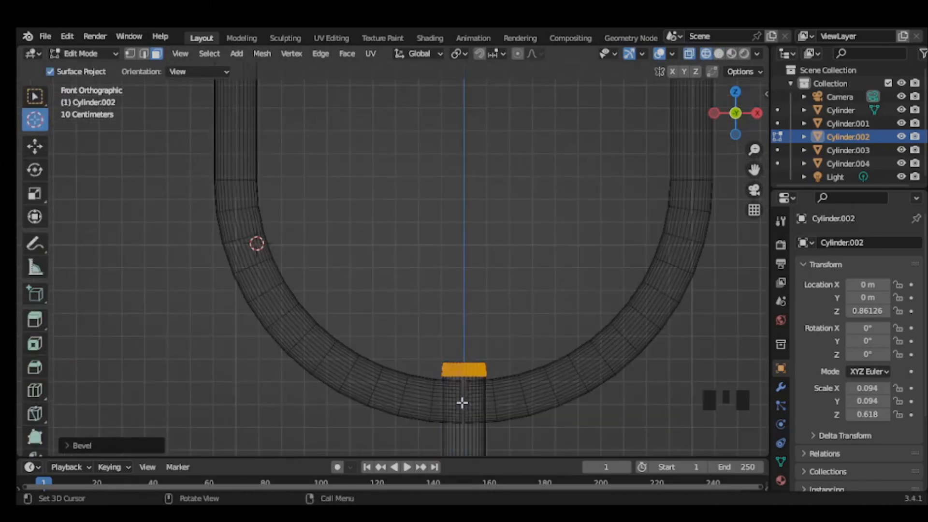
{"action": "scroll", "coordinate": [384, 263], "scroll_direction": "down", "scroll_amount": 3}
{"action": "key", "text": "KP_3"}
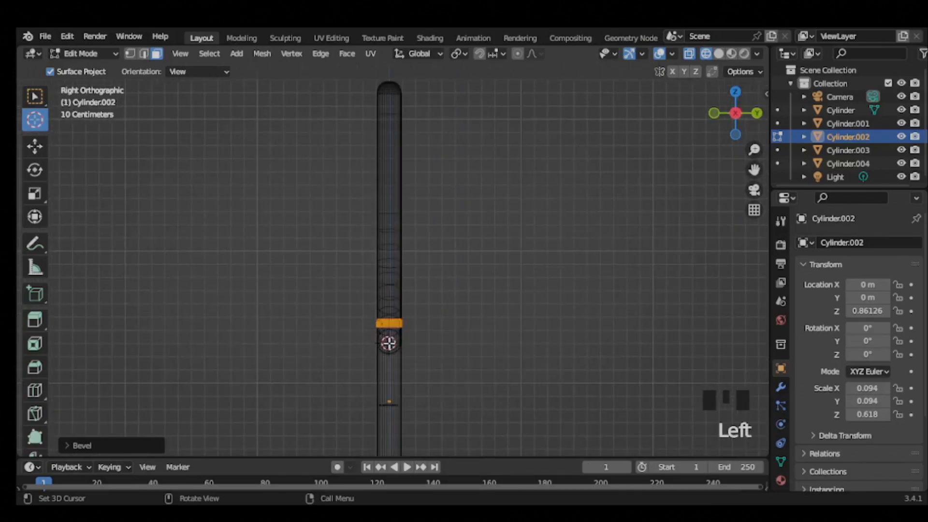
{"action": "key", "text": "KP_7"}
{"action": "scroll", "coordinate": [484, 270], "scroll_direction": "up", "scroll_amount": 6}
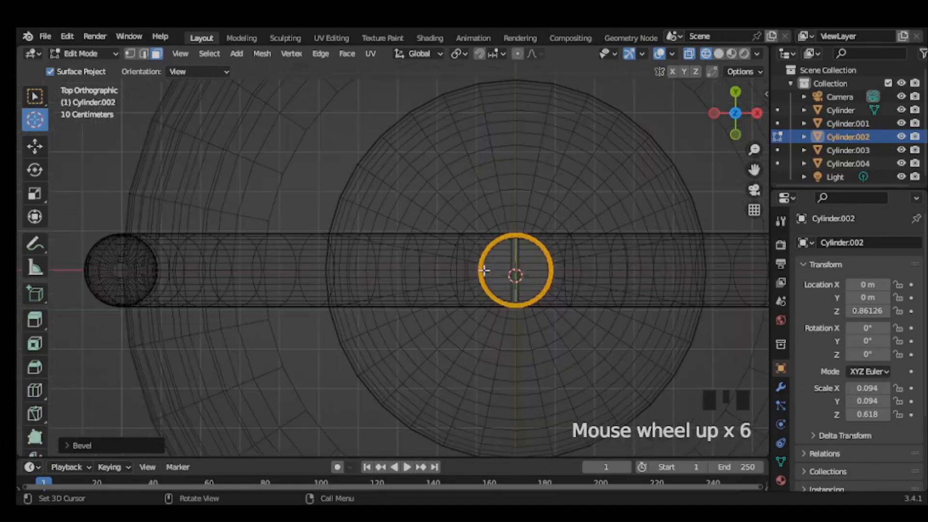
{"action": "scroll", "coordinate": [515, 275], "scroll_direction": "down", "scroll_amount": 3}
{"action": "key", "text": "KP_1"}
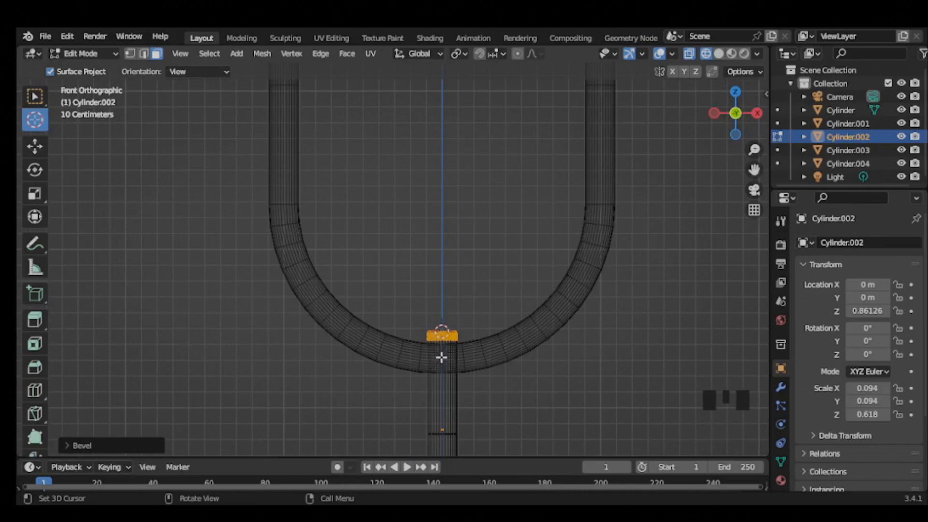
Return to Object Mode, add a cylinder at the 3D cursor and scale it uniformly to about 0.73.
{"action": "scroll", "coordinate": [375, 247], "scroll_direction": "down", "scroll_amount": 5}
{"action": "key", "text": "Tab"}
{"action": "left_click", "coordinate": [392, 216]}
{"action": "key", "text": "shift+a"}
{"action": "mouse_move", "coordinate": [397, 219]}
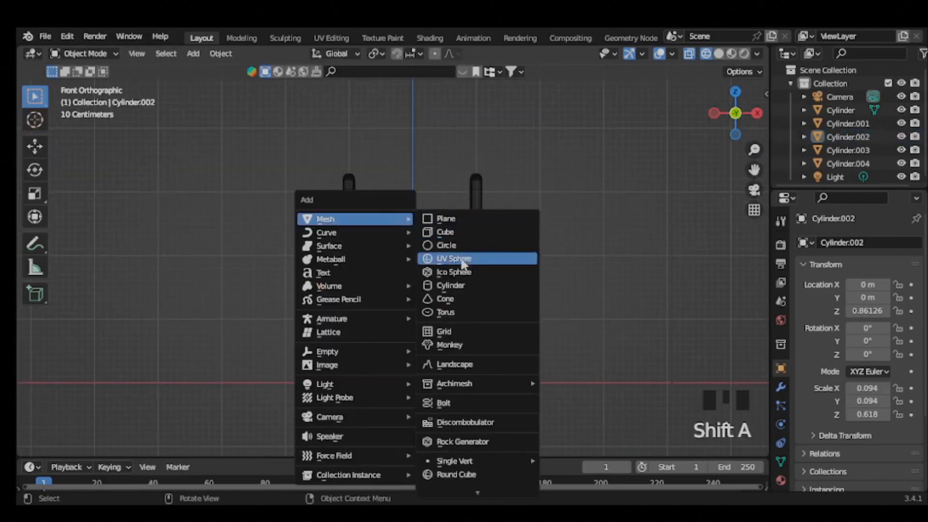
{"action": "left_click", "coordinate": [450, 285]}
{"action": "scroll", "coordinate": [430, 248], "scroll_direction": "down", "scroll_amount": 2}
{"action": "key", "text": "s"}
{"action": "left_click", "coordinate": [501, 172]}
Raise the new cylinder along Z to about 3.47 m and stretch it along Z to a scale of about 1.411.
{"action": "key", "text": "g"}
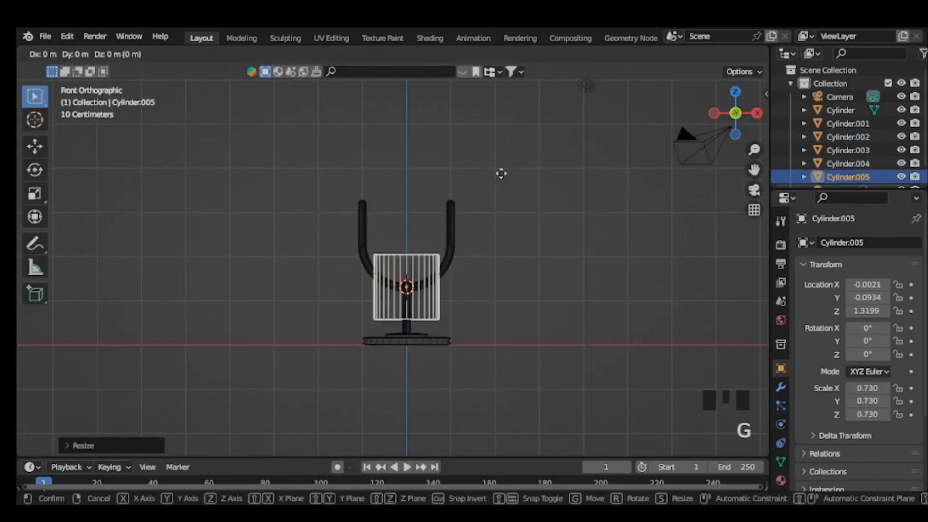
{"action": "key", "text": "z"}
{"action": "left_click", "coordinate": [498, 80]}
{"action": "key", "text": "s"}
{"action": "key", "text": "x"}
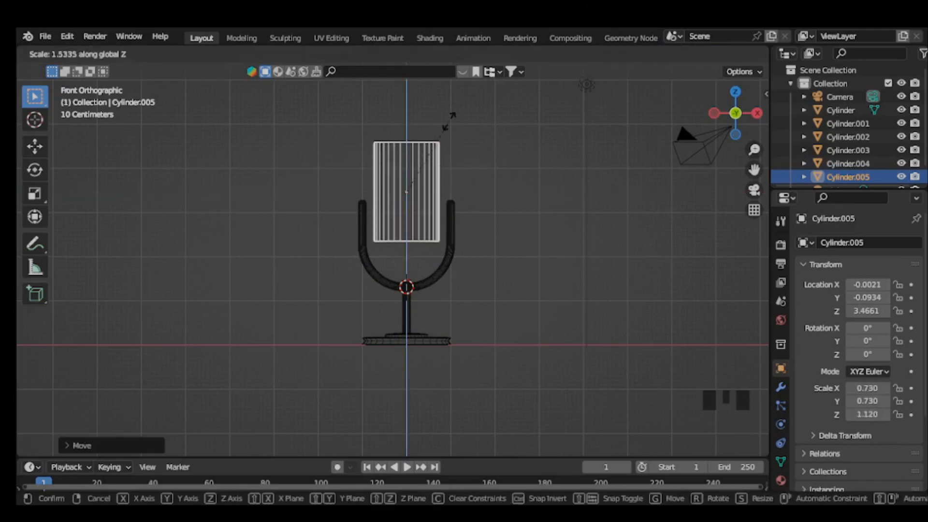
{"action": "left_click", "coordinate": [450, 99]}
Open the large cylinder for editing and select its top and bottom end faces together.
{"action": "key", "text": "Tab"}
{"action": "middle_click_drag", "start_coordinate": [348, 165], "coordinate": [405, 157]}
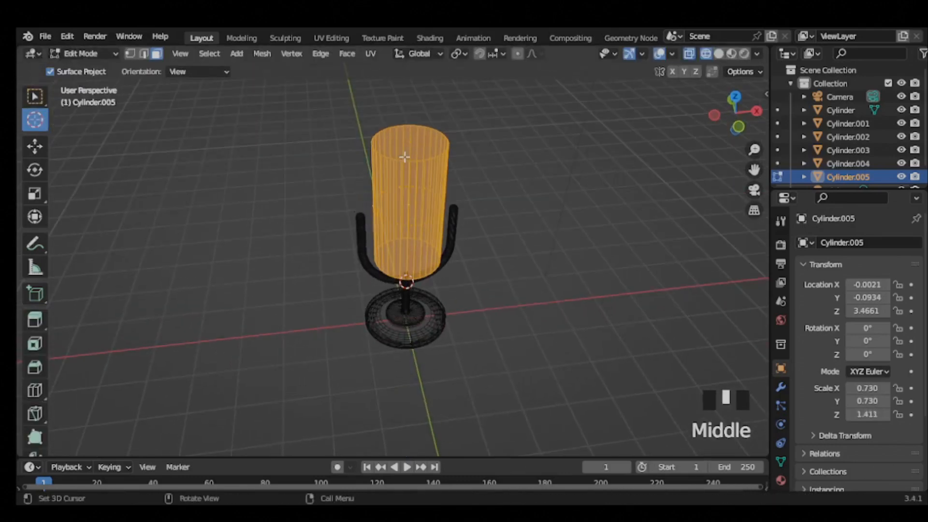
{"action": "key", "text": "ctrl+z"}
{"action": "key", "text": "KP_1"}
{"action": "key", "text": "Tab"}
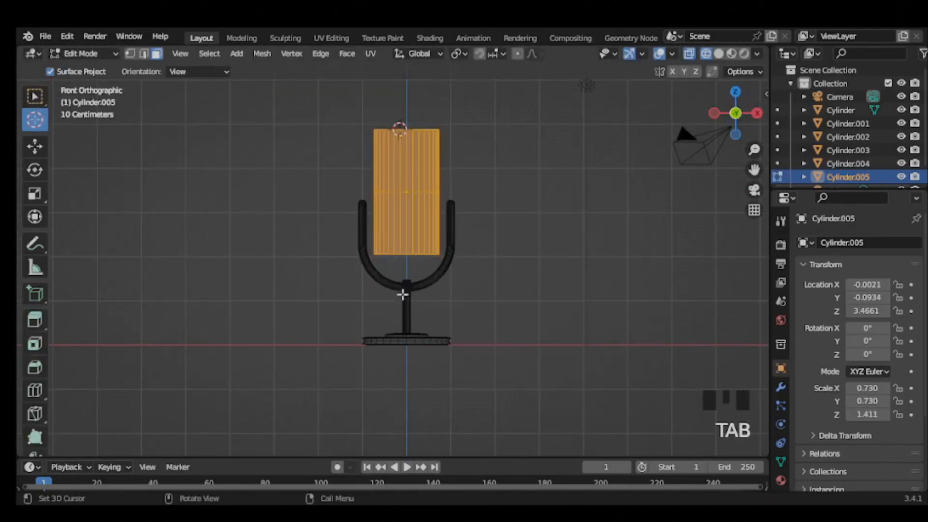
{"action": "left_click", "coordinate": [32, 100]}
{"action": "middle_click_drag", "start_coordinate": [403, 167], "coordinate": [373, 205]}
{"action": "left_click", "coordinate": [408, 138]}
{"action": "middle_click_drag", "start_coordinate": [356, 164], "coordinate": [304, 68]}
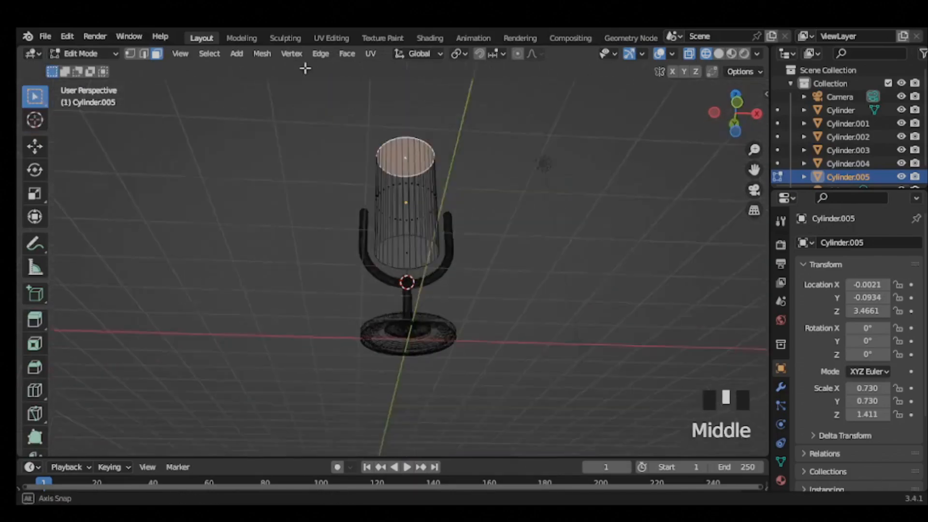
{"action": "left_click", "coordinate": [410, 250]}
{"action": "left_click", "coordinate": [412, 145], "text": "shift"}
Bevel both ends of the cylinder by about 0.618 m with 29 segments to form a capsule-like body.
{"action": "scroll", "coordinate": [409, 210], "scroll_direction": "down", "scroll_amount": 3}
{"action": "middle_click_drag", "start_coordinate": [373, 130], "coordinate": [406, 184]}
{"action": "key", "text": "ctrl+b"}
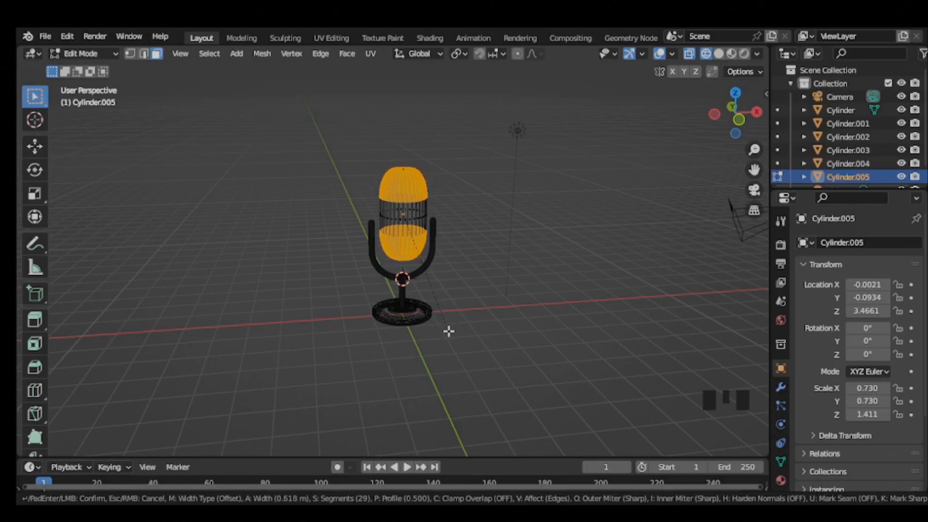
{"action": "left_click", "coordinate": [448, 331]}
Add two loop cuts around the straight middle section of the microphone body.
{"action": "key", "text": "KP_1"}
{"action": "scroll", "coordinate": [364, 292], "scroll_direction": "up", "scroll_amount": 6}
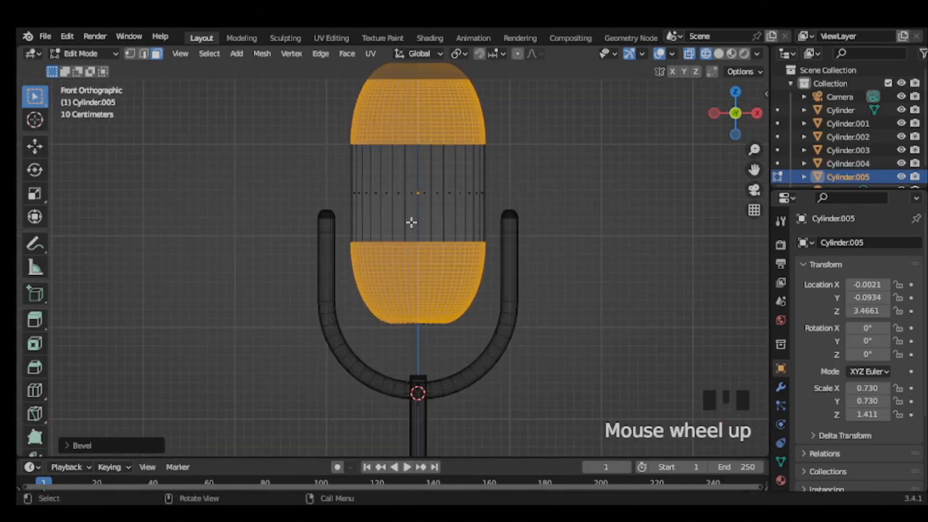
{"action": "key", "text": "ctrl+r"}
{"action": "left_click", "coordinate": [414, 207]}
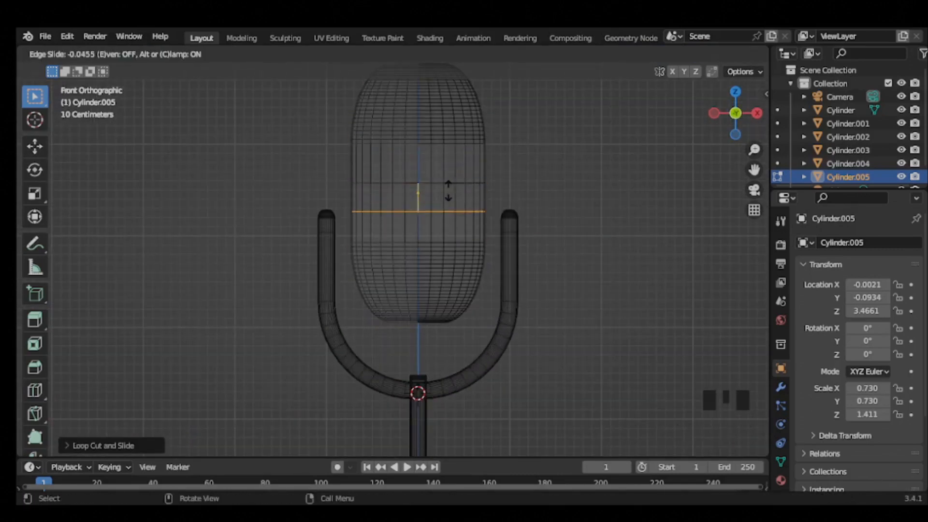
Select the ring of faces between the two cuts, extrude them individually outward into a ribbed band and leave Edit Mode.
{"action": "left_click", "coordinate": [721, 54]}
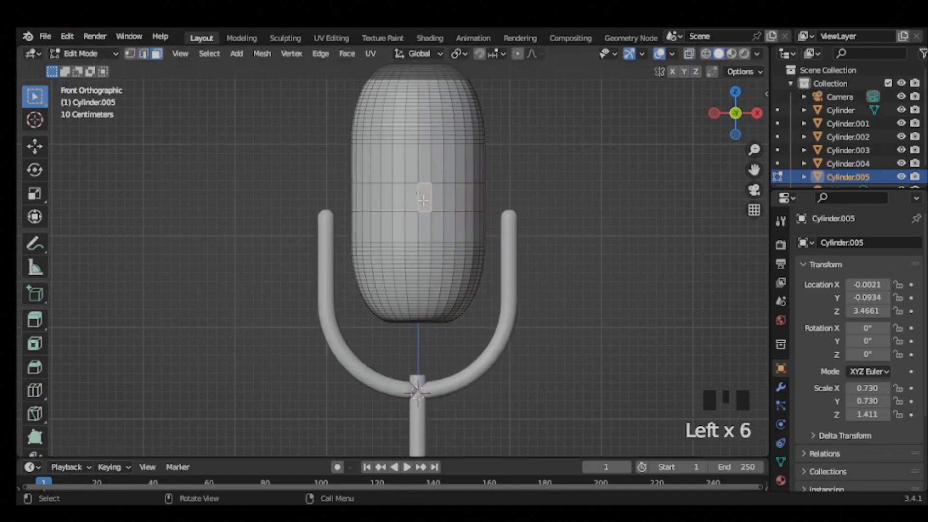
{"action": "left_click", "coordinate": [347, 54]}
{"action": "left_click", "coordinate": [364, 95]}
{"action": "left_click", "coordinate": [364, 89]}
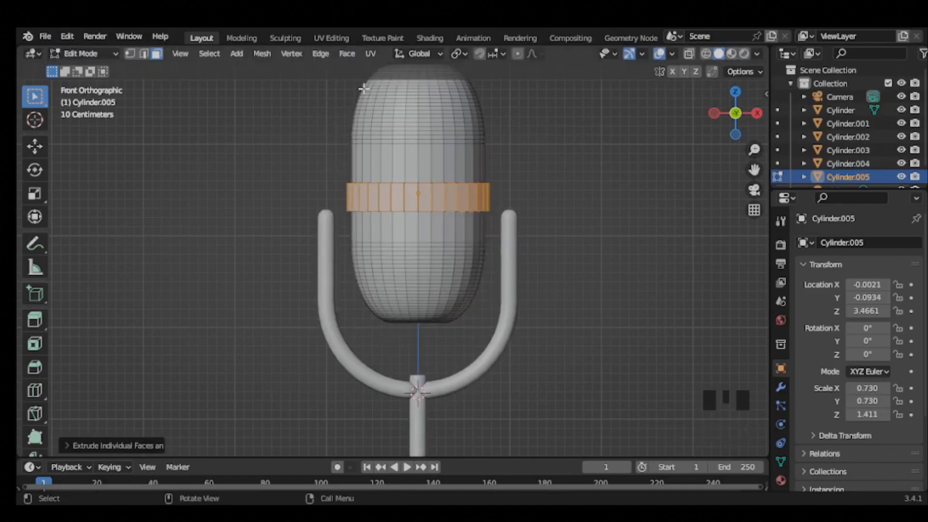
{"action": "right_click", "coordinate": [327, 191]}
{"action": "key", "text": "Escape"}
{"action": "middle_click_drag", "start_coordinate": [352, 227], "coordinate": [313, 222]}
{"action": "scroll", "coordinate": [356, 232], "scroll_direction": "up", "scroll_amount": 2}
{"action": "scroll", "coordinate": [356, 232], "scroll_direction": "down", "scroll_amount": 3}
{"action": "key", "text": "KP_1"}
{"action": "key", "text": "Tab"}
Add another cylinder at the 3D cursor and scale it down uniformly to about 0.11.
{"action": "scroll", "coordinate": [407, 245], "scroll_direction": "up", "scroll_amount": 2}
{"action": "left_click", "coordinate": [407, 245]}
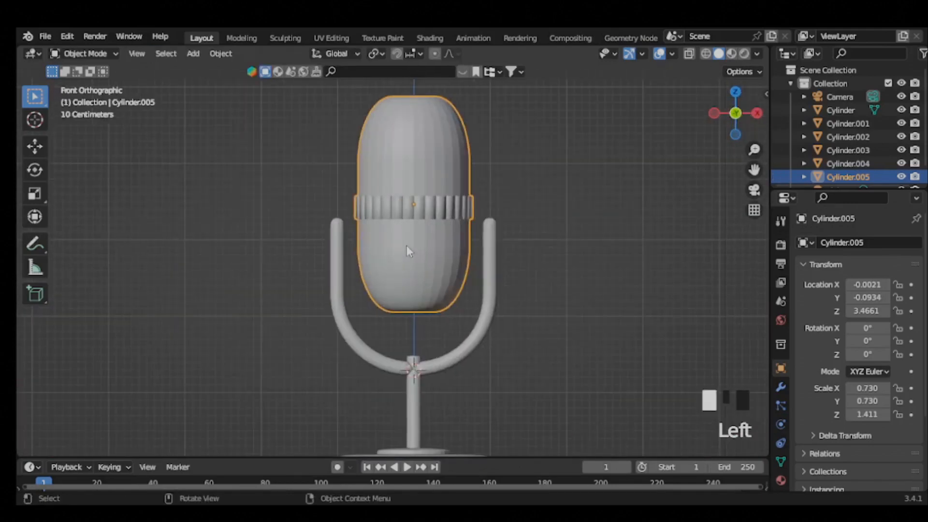
{"action": "middle_click_drag", "start_coordinate": [406, 245], "coordinate": [398, 276]}
{"action": "scroll", "coordinate": [395, 234], "scroll_direction": "down", "scroll_amount": 5}
{"action": "key", "text": "KP_1"}
{"action": "key", "text": "shift+a"}
{"action": "mouse_move", "coordinate": [355, 232]}
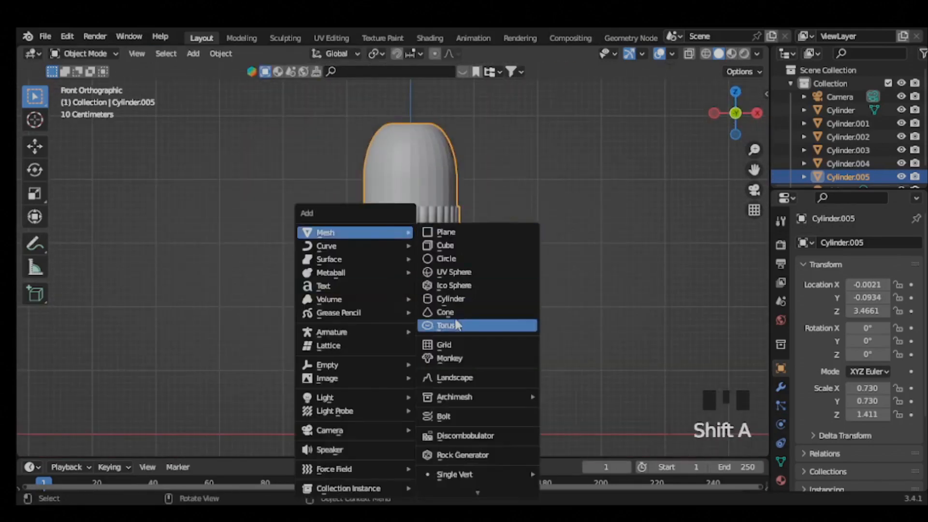
{"action": "left_click", "coordinate": [453, 298]}
{"action": "scroll", "coordinate": [453, 298], "scroll_direction": "down", "scroll_amount": 2}
{"action": "key", "text": "s"}
{"action": "left_click", "coordinate": [424, 308]}
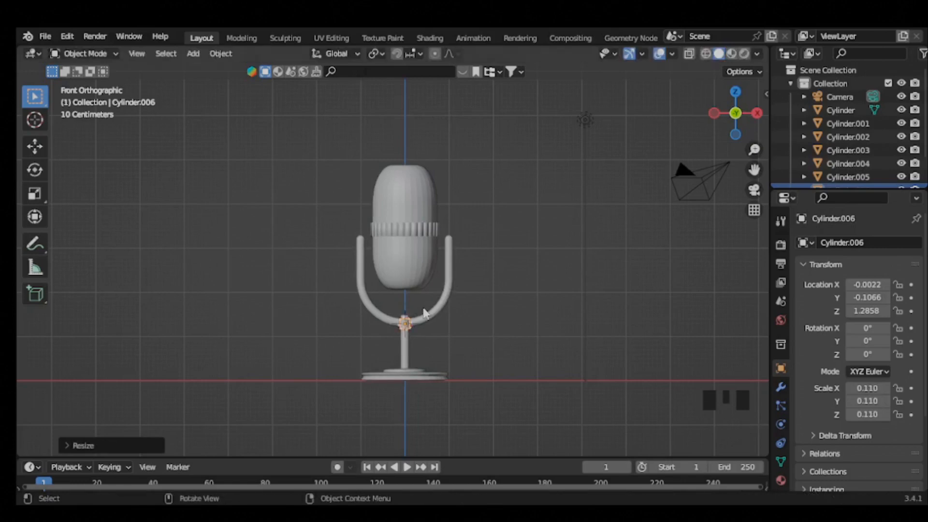
Rotate the small cylinder 90° around Y and raise it along Z to about 3.17 m.
{"action": "key", "text": "r"}
{"action": "key", "text": "y"}
{"action": "key", "text": "9"}
{"action": "key", "text": "0"}
{"action": "key", "text": "Return"}
{"action": "scroll", "coordinate": [425, 311], "scroll_direction": "up", "scroll_amount": 2}
{"action": "key", "text": "g"}
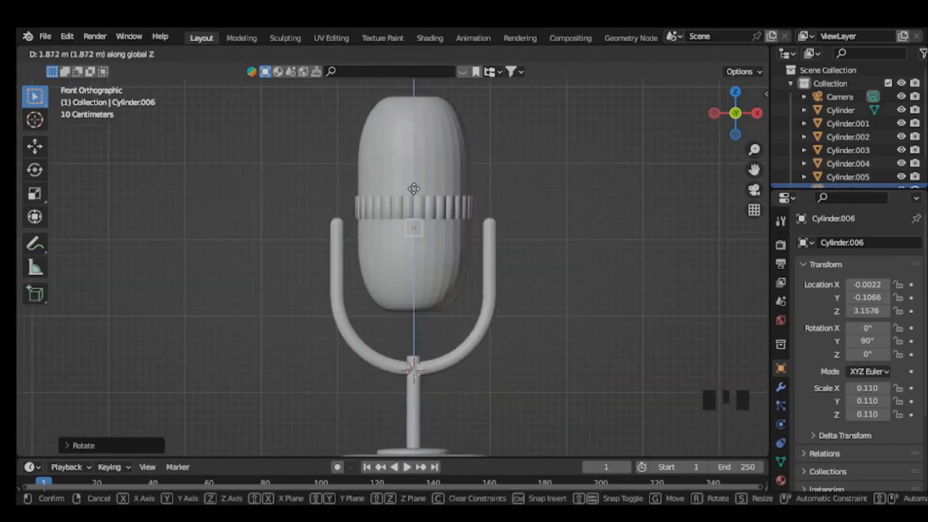
{"action": "left_click", "coordinate": [413, 188]}
Move the small cylinder along X to about -0.92 m and along Y to about -0.005 m, onto the arm's tip.
{"action": "key", "text": "g"}
{"action": "key", "text": "x"}
{"action": "left_click", "coordinate": [333, 208]}
{"action": "scroll", "coordinate": [335, 236], "scroll_direction": "up", "scroll_amount": 5}
{"action": "key", "text": "KP_3"}
{"action": "key", "text": "g"}
{"action": "key", "text": "y"}
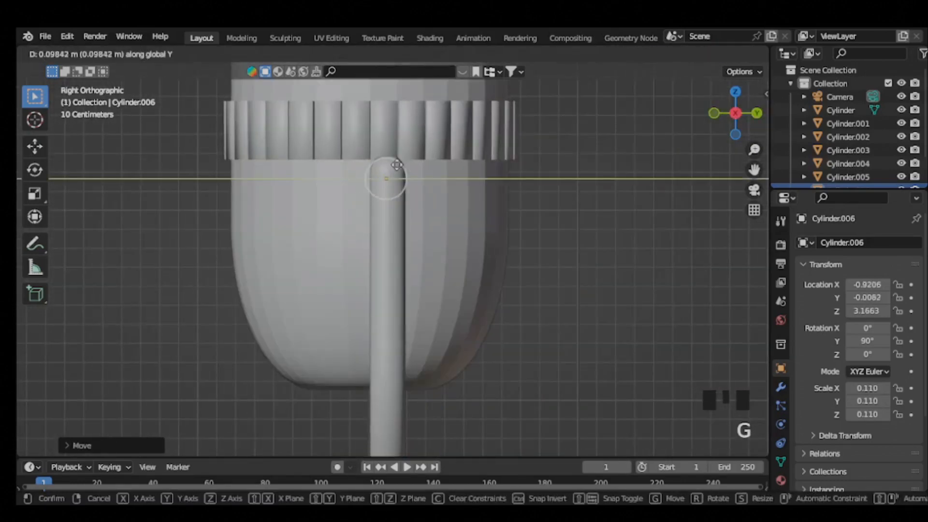
{"action": "left_click", "coordinate": [396, 165]}
Scale the small cylinder down to a radius scale of about 0.053 and set its length along X to a scale of about 0.21.
{"action": "key", "text": "s"}
{"action": "left_click", "coordinate": [497, 155]}
{"action": "key", "text": "KP_1"}
{"action": "key", "text": "s"}
{"action": "key", "text": "x"}
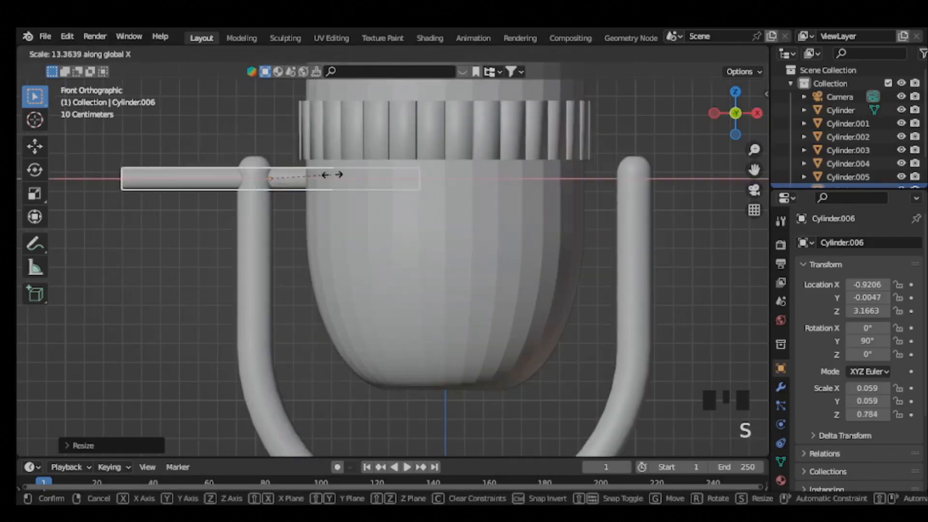
{"action": "left_click", "coordinate": [279, 181]}
{"action": "key", "text": "s"}
{"action": "key", "text": "x"}
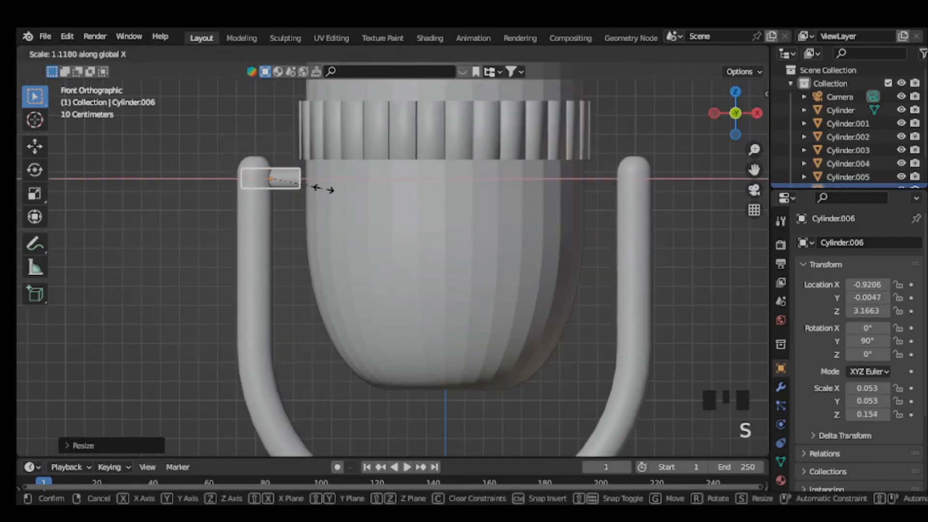
{"action": "left_click", "coordinate": [345, 185]}
Move the pin along X to about -0.84 m and place a duplicate of it at about 0.78 m beside the opposite arm.
{"action": "key", "text": "g"}
{"action": "key", "text": "x"}
{"action": "left_click", "coordinate": [361, 184]}
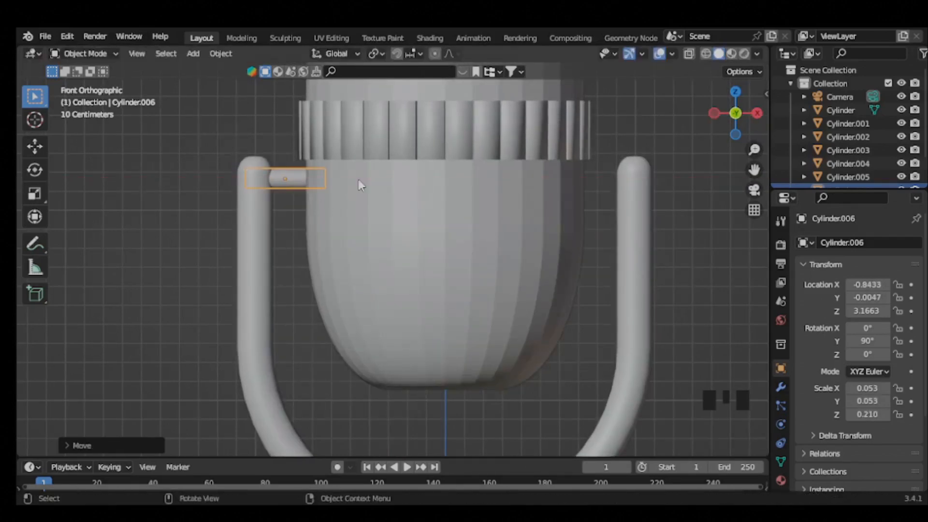
{"action": "key", "text": "shift+d"}
{"action": "key", "text": "x"}
{"action": "left_click", "coordinate": [666, 184]}
{"action": "scroll", "coordinate": [335, 199], "scroll_direction": "down", "scroll_amount": 4}
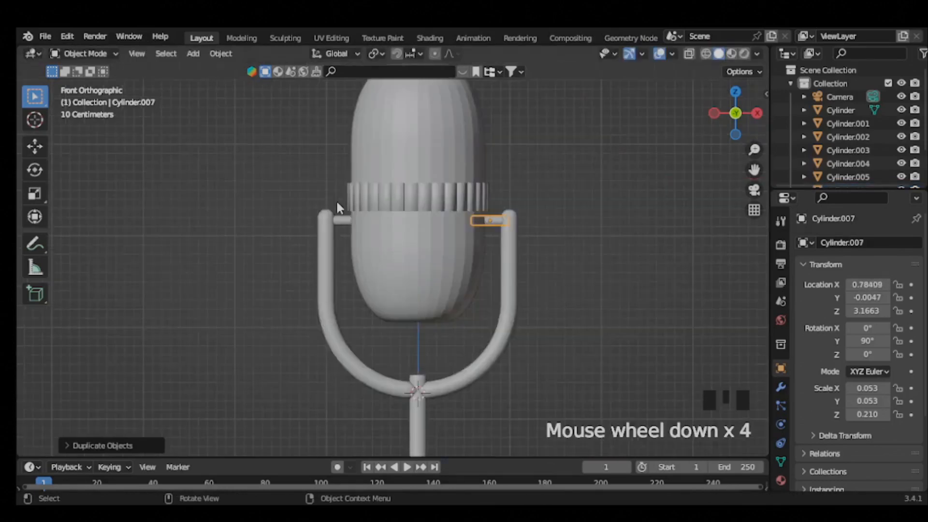
Select the microphone body and lower it along Z to about 3.18 m, bringing the ribbed band level with the pins.
{"action": "middle_click_drag", "start_coordinate": [335, 199], "coordinate": [268, 192]}
{"action": "left_click", "coordinate": [456, 198]}
{"action": "key", "text": "KP_1"}
{"action": "key", "text": "g"}
{"action": "key", "text": "z"}
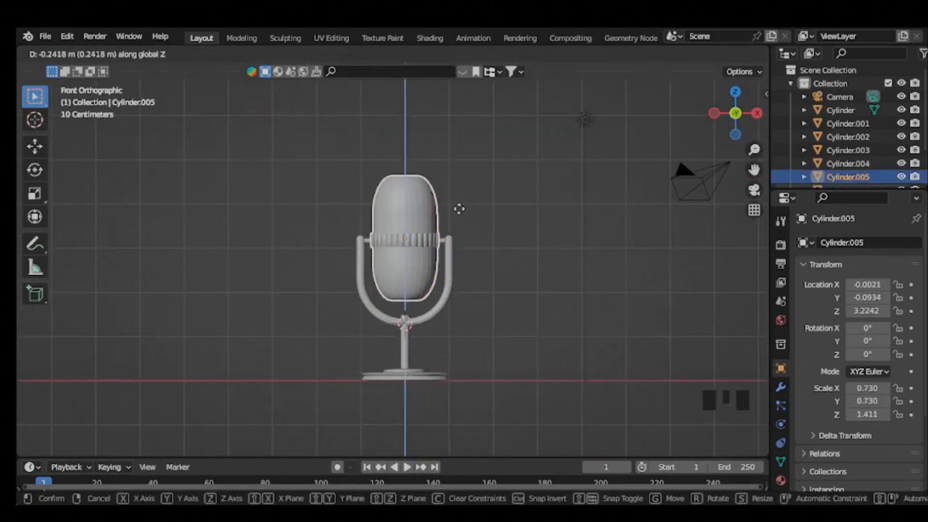
{"action": "left_click", "coordinate": [461, 217]}
Open the microphone body for editing and add a loop cut just above the ribbed band.
{"action": "scroll", "coordinate": [396, 179], "scroll_direction": "up", "scroll_amount": 4}
{"action": "key", "text": "Tab"}
{"action": "scroll", "coordinate": [495, 199], "scroll_direction": "down", "scroll_amount": 2}
{"action": "scroll", "coordinate": [435, 218], "scroll_direction": "up", "scroll_amount": 2}
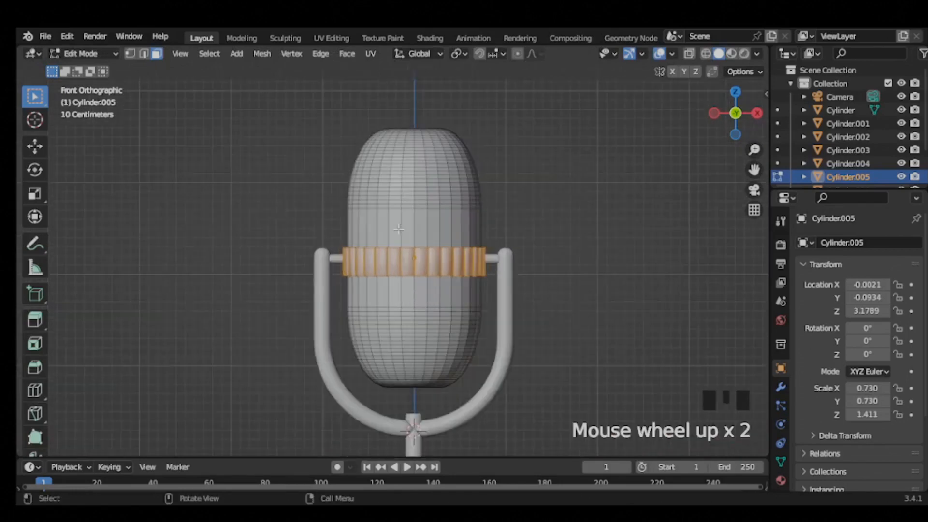
{"action": "scroll", "coordinate": [398, 229], "scroll_direction": "up", "scroll_amount": 3}
{"action": "key", "text": "ctrl+r"}
{"action": "left_click", "coordinate": [394, 224]}
{"action": "left_click", "coordinate": [395, 225]}
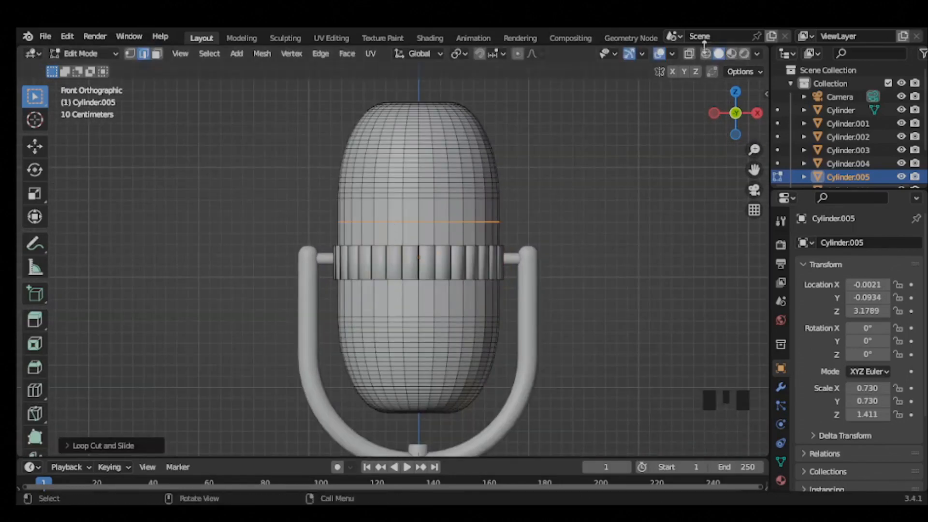
Select all of the body's geometry above the new loop cut and separate it into its own object.
{"action": "left_click", "coordinate": [706, 54]}
{"action": "left_click_drag", "start_coordinate": [310, 83], "coordinate": [520, 239]}
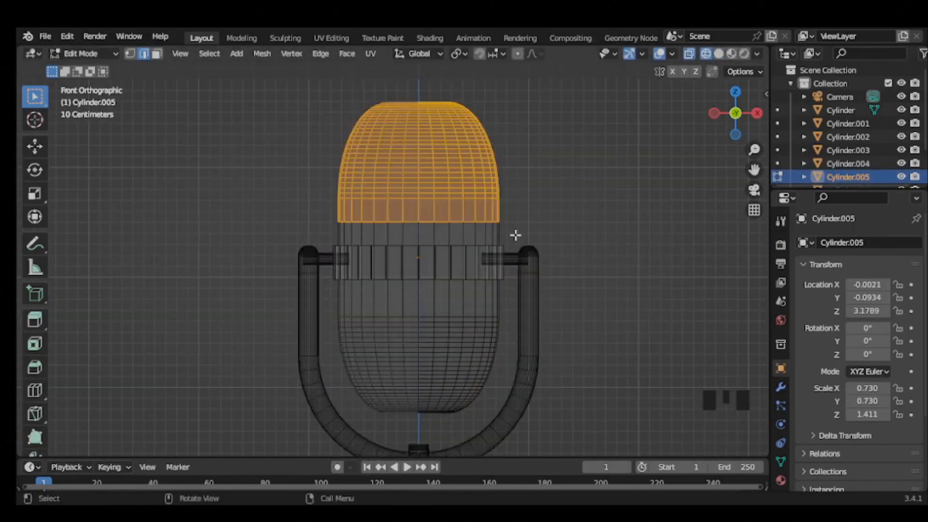
{"action": "right_click", "coordinate": [387, 145]}
{"action": "mouse_move", "coordinate": [415, 462]}
{"action": "left_click", "coordinate": [446, 435]}
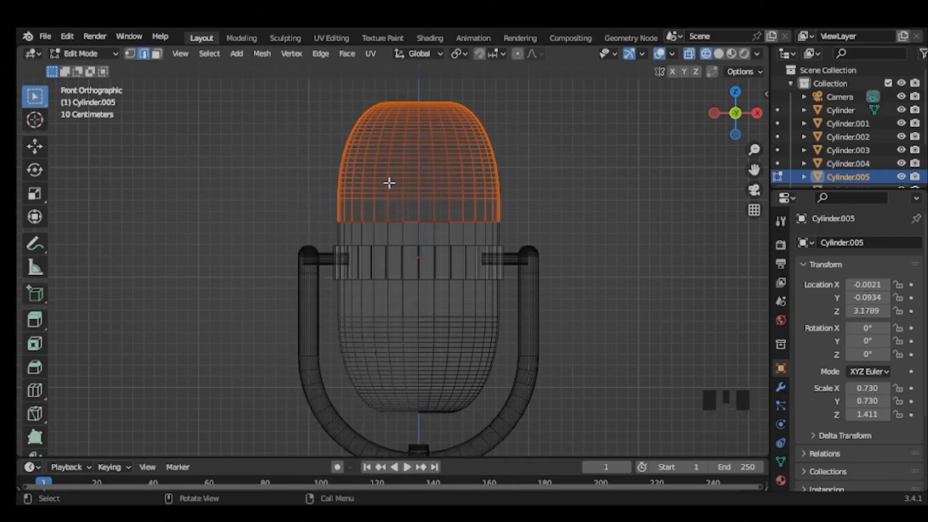
Try to poke the faces of the separated upper dome while the original body is still being edited.
{"action": "left_click", "coordinate": [347, 54]}
{"action": "left_click", "coordinate": [376, 139]}
{"action": "scroll", "coordinate": [379, 133], "scroll_direction": "up", "scroll_amount": 3}
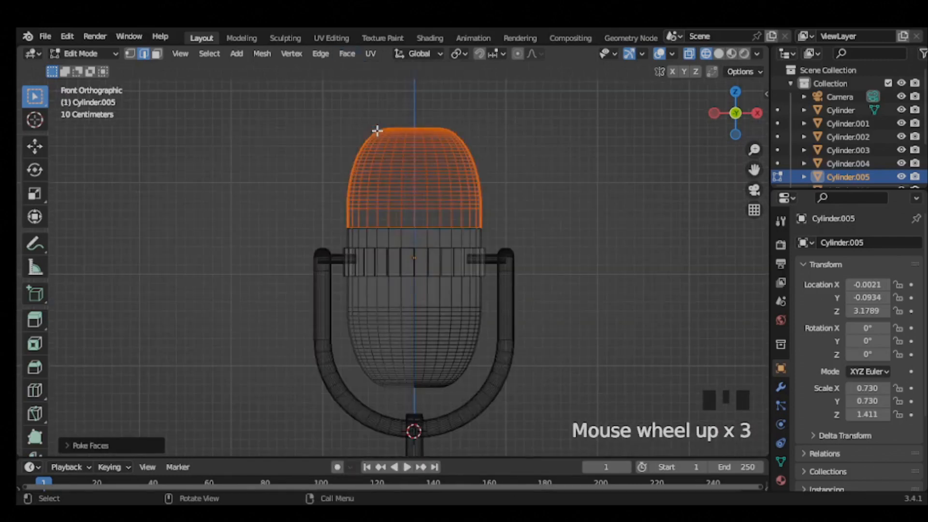
Open the separated upper dome for editing and try poking all of its faces.
{"action": "left_click", "coordinate": [719, 53]}
{"action": "key", "text": "Tab"}
{"action": "key", "text": "Tab"}
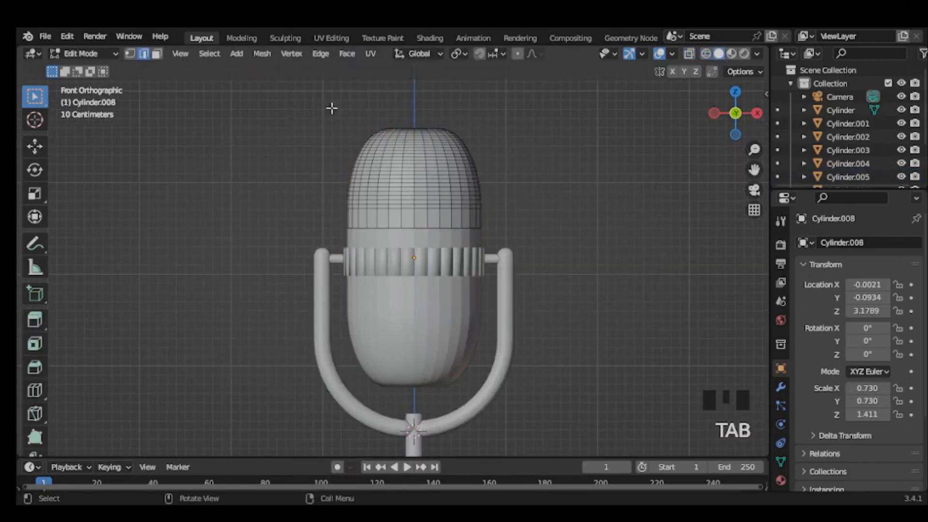
{"action": "key", "text": "shift+z"}
{"action": "left_click_drag", "start_coordinate": [331, 120], "coordinate": [493, 235]}
{"action": "left_click", "coordinate": [346, 54]}
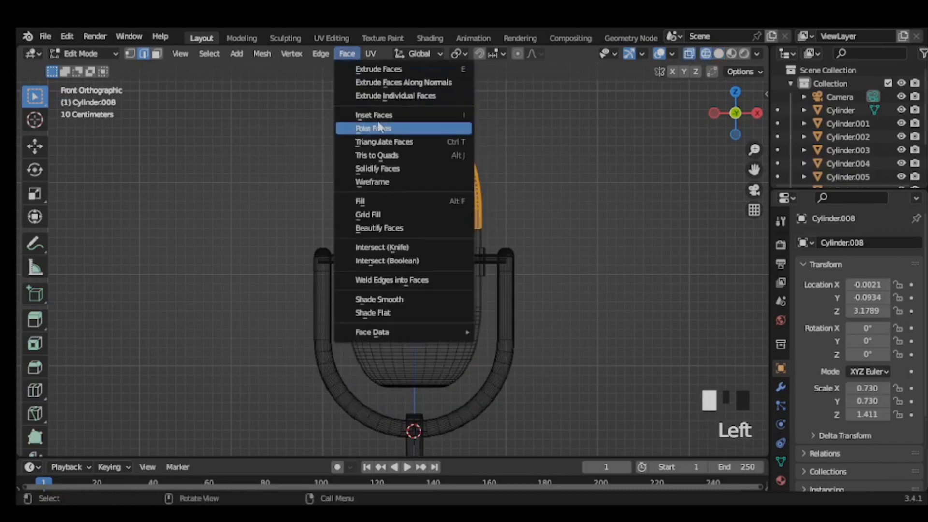
{"action": "left_click", "coordinate": [374, 127]}
{"action": "scroll", "coordinate": [387, 189], "scroll_direction": "up", "scroll_amount": 4}
{"action": "scroll", "coordinate": [389, 189], "scroll_direction": "down", "scroll_amount": 3}
{"action": "left_click", "coordinate": [718, 53]}
{"action": "scroll", "coordinate": [410, 153], "scroll_direction": "up", "scroll_amount": 1}
{"action": "scroll", "coordinate": [410, 153], "scroll_direction": "up", "scroll_amount": 3}
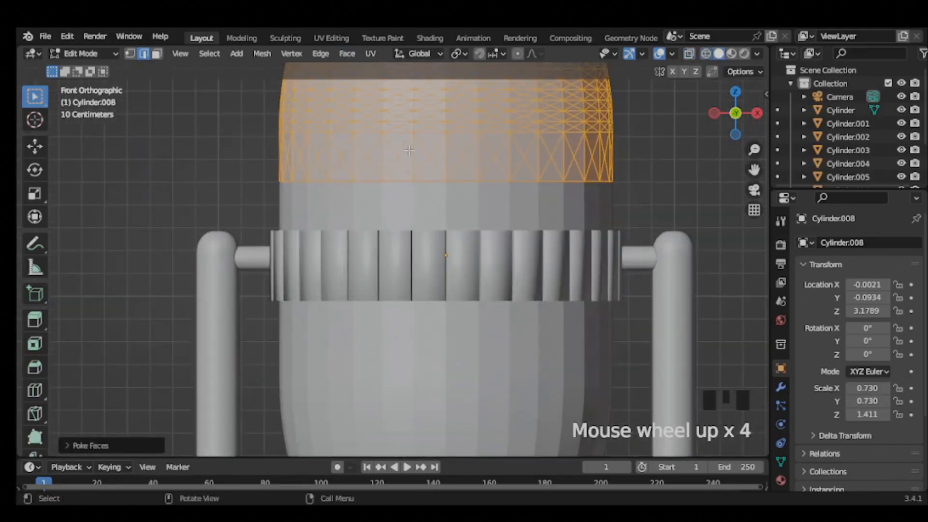
{"action": "scroll", "coordinate": [410, 151], "scroll_direction": "down", "scroll_amount": 3}
{"action": "key", "text": "ctrl+z"}
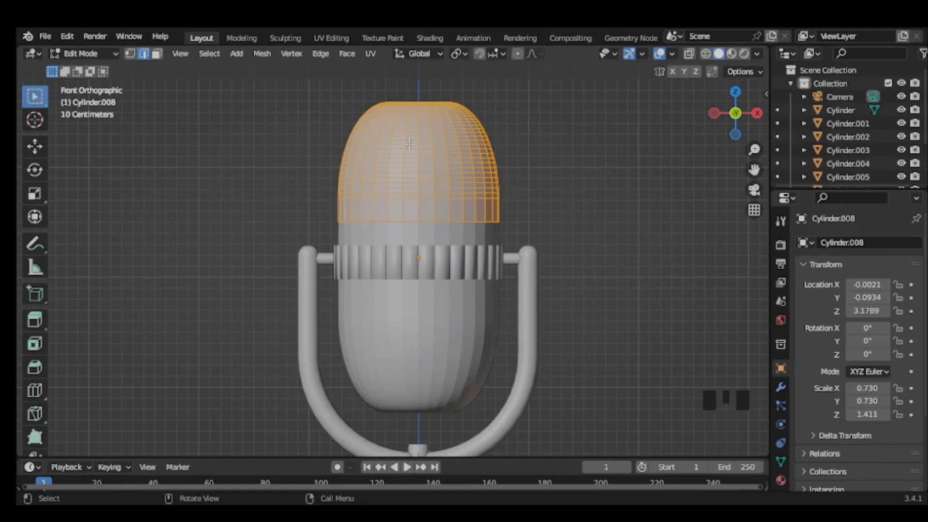
Try duplicating the dome's geometry inside its own mesh and scaling the copy down to about 0.9.
{"action": "left_click", "coordinate": [706, 54]}
{"action": "key", "text": "shift+d"}
{"action": "key", "text": "s"}
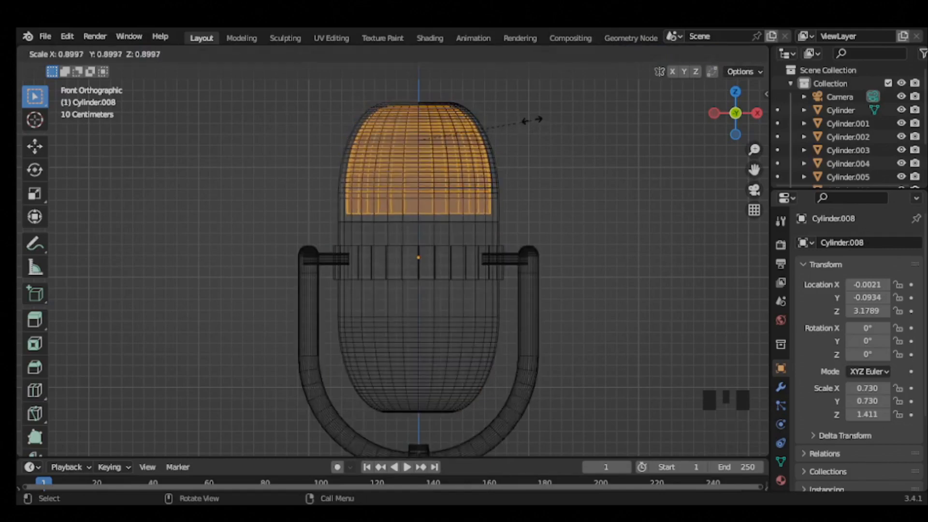
{"action": "left_click", "coordinate": [535, 117]}
{"action": "scroll", "coordinate": [869, 168], "scroll_direction": "down", "scroll_amount": 5}
{"action": "left_click", "coordinate": [901, 161]}
{"action": "left_click", "coordinate": [902, 161]}
{"action": "left_click", "coordinate": [903, 148]}
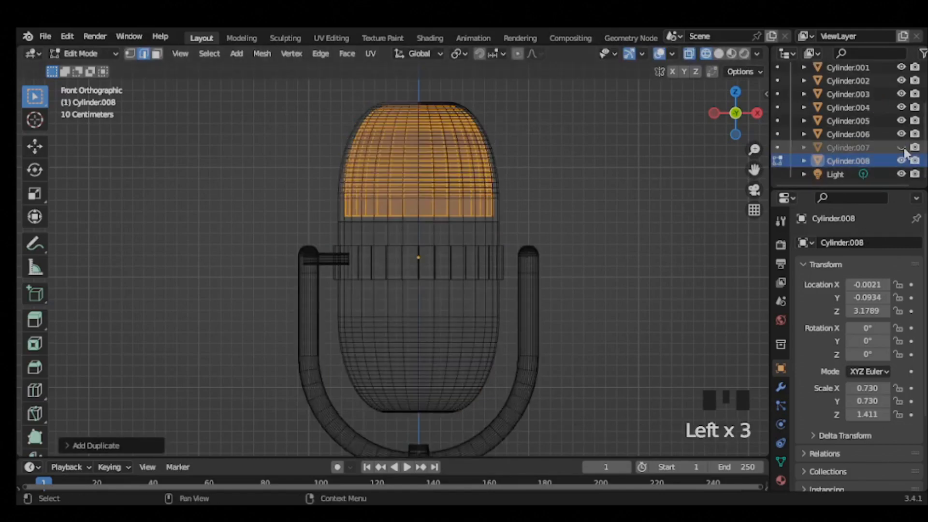
{"action": "left_click", "coordinate": [902, 147]}
{"action": "left_click", "coordinate": [536, 162]}
Check the dome in Object Mode, then undo back to the single dome before its geometry was duplicated.
{"action": "key", "text": "Tab"}
{"action": "left_click", "coordinate": [404, 158]}
{"action": "scroll", "coordinate": [405, 162], "scroll_direction": "down", "scroll_amount": 2}
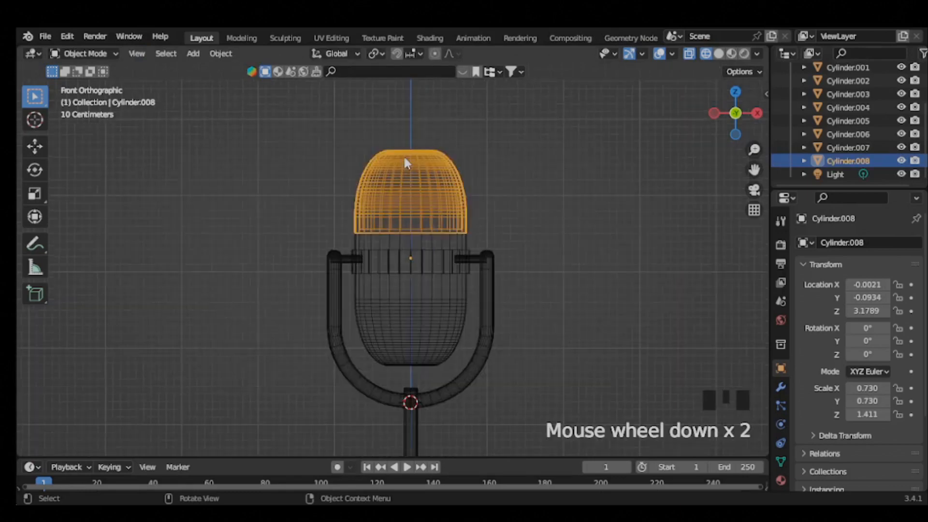
{"action": "scroll", "coordinate": [405, 158], "scroll_direction": "up", "scroll_amount": 1}
{"action": "left_click", "coordinate": [901, 148]}
{"action": "left_click", "coordinate": [902, 148]}
{"action": "scroll", "coordinate": [376, 176], "scroll_direction": "up", "scroll_amount": 1}
{"action": "key", "text": "ctrl+z"}
{"action": "key", "text": "ctrl+z"}
{"action": "key", "text": "ctrl+z"}
{"action": "key", "text": "ctrl+z"}
{"action": "key", "text": "ctrl+z"}
{"action": "key", "text": "ctrl+z"}
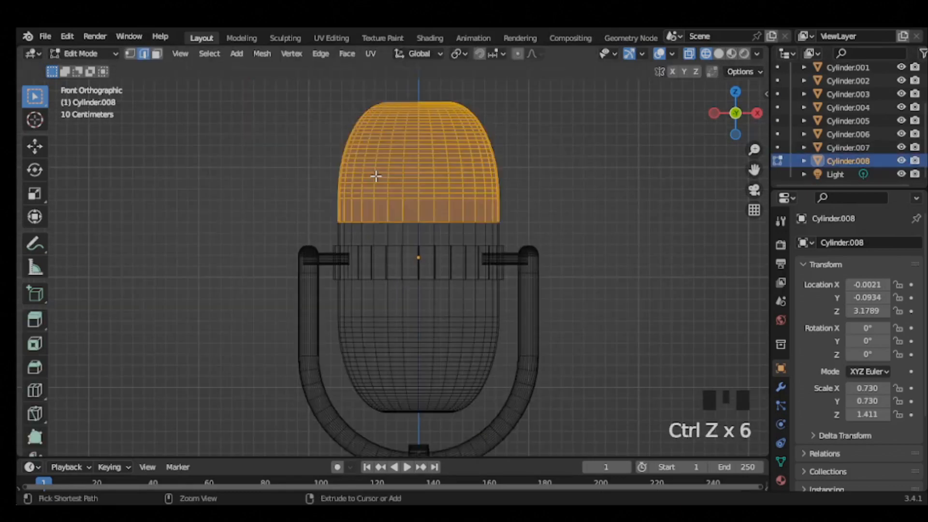
Duplicate the dome in place as a separate object and scale the original down to about 0.9 as an inner dome.
{"action": "key", "text": "Tab"}
{"action": "key", "text": "shift+d"}
{"action": "left_click", "coordinate": [588, 163]}
{"action": "left_click", "coordinate": [902, 174]}
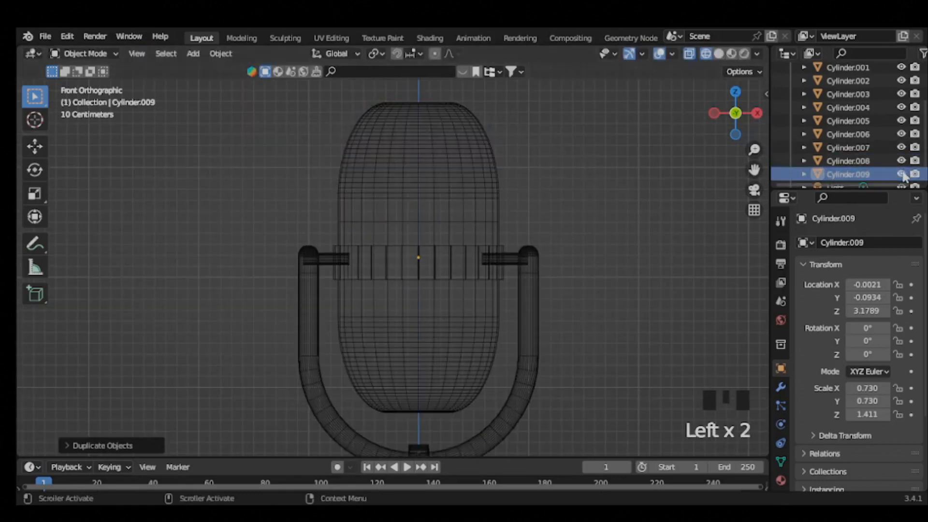
{"action": "left_click", "coordinate": [902, 161]}
{"action": "left_click", "coordinate": [456, 172]}
{"action": "key", "text": "s"}
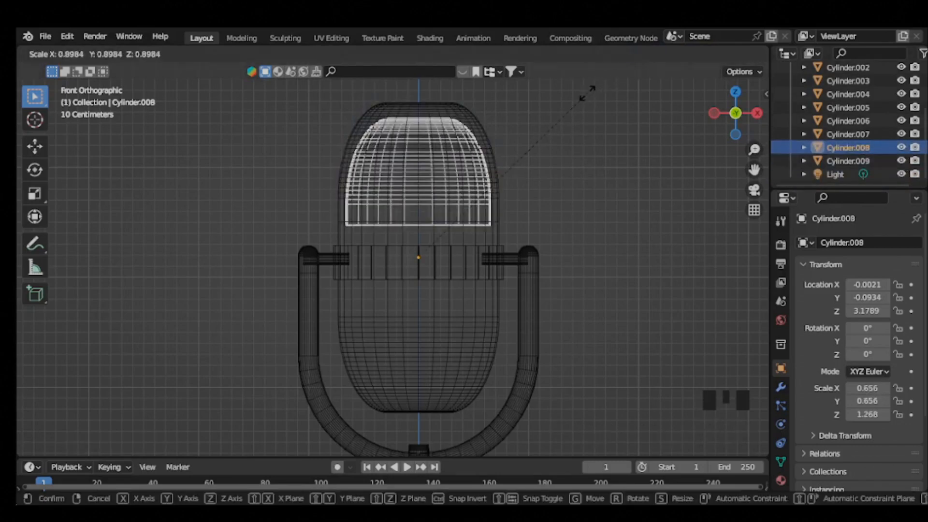
{"action": "left_click", "coordinate": [590, 94]}
Hide the inner dome and poke all faces of the outer dome.
{"action": "left_click", "coordinate": [902, 148]}
{"action": "left_click_drag", "start_coordinate": [319, 93], "coordinate": [512, 219]}
{"action": "key", "text": "Tab"}
{"action": "left_click", "coordinate": [347, 53]}
{"action": "left_click", "coordinate": [369, 126]}
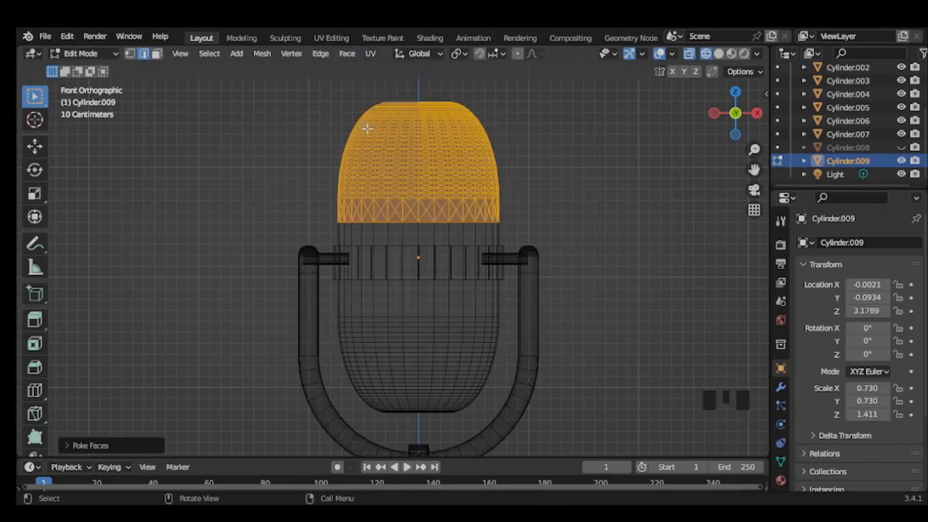
Show the inner dome again and add a Wireframe modifier to the outer dome.
{"action": "left_click", "coordinate": [719, 53]}
{"action": "scroll", "coordinate": [277, 165], "scroll_direction": "down", "scroll_amount": 6}
{"action": "middle_click_drag", "start_coordinate": [277, 165], "coordinate": [389, 228]}
{"action": "scroll", "coordinate": [423, 222], "scroll_direction": "up", "scroll_amount": 4}
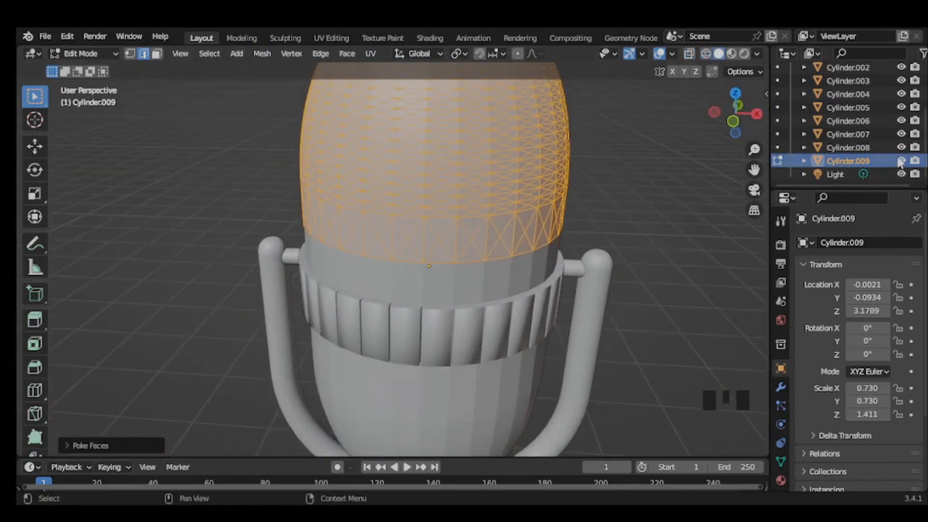
{"action": "scroll", "coordinate": [541, 285], "scroll_direction": "down", "scroll_amount": 4}
{"action": "left_click", "coordinate": [705, 53]}
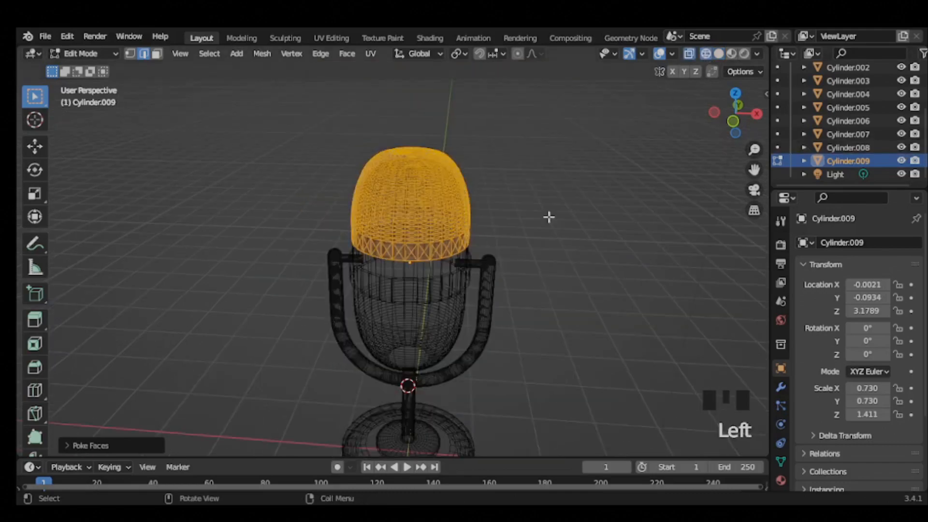
{"action": "key", "text": "KP_1"}
{"action": "left_click", "coordinate": [781, 386]}
{"action": "left_click", "coordinate": [858, 242]}
{"action": "left_click", "coordinate": [667, 488]}
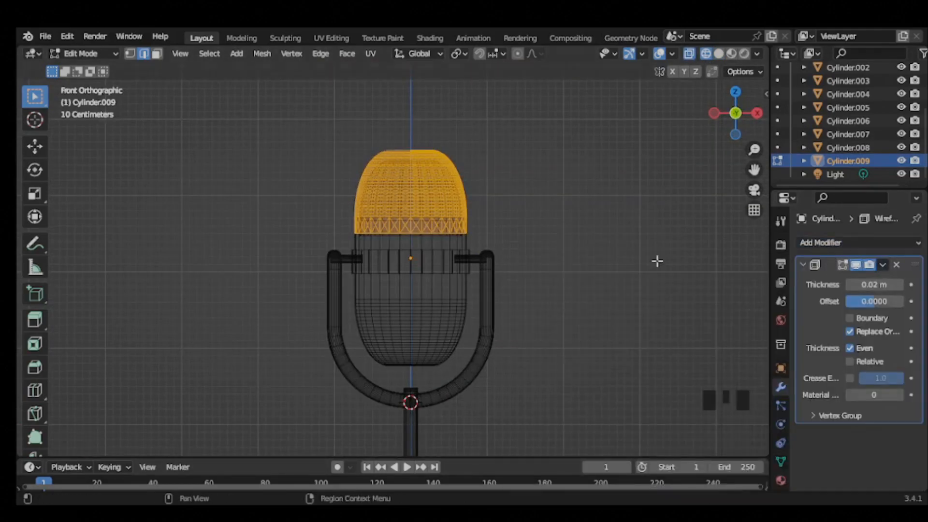
Set the outer dome's Wireframe thickness to 0.028 m while viewing it in solid shading.
{"action": "key", "text": "shift+z"}
{"action": "scroll", "coordinate": [532, 213], "scroll_direction": "up", "scroll_amount": 4}
{"action": "scroll", "coordinate": [532, 212], "scroll_direction": "down", "scroll_amount": 4}
{"action": "scroll", "coordinate": [532, 212], "scroll_direction": "up", "scroll_amount": 4}
{"action": "left_click", "coordinate": [873, 284]}
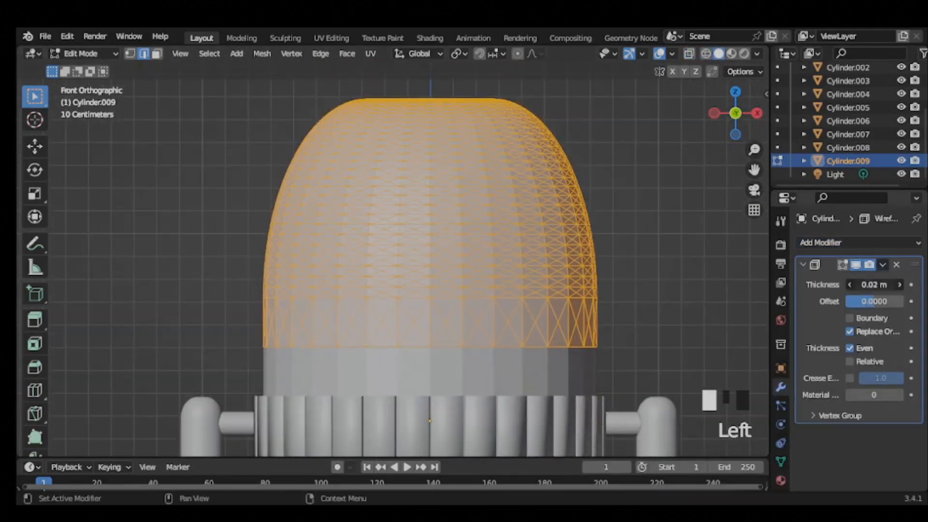
Compare the inner and outer domes by toggling their visibility, and examine the wire mesh in Object Mode.
{"action": "left_click", "coordinate": [901, 160]}
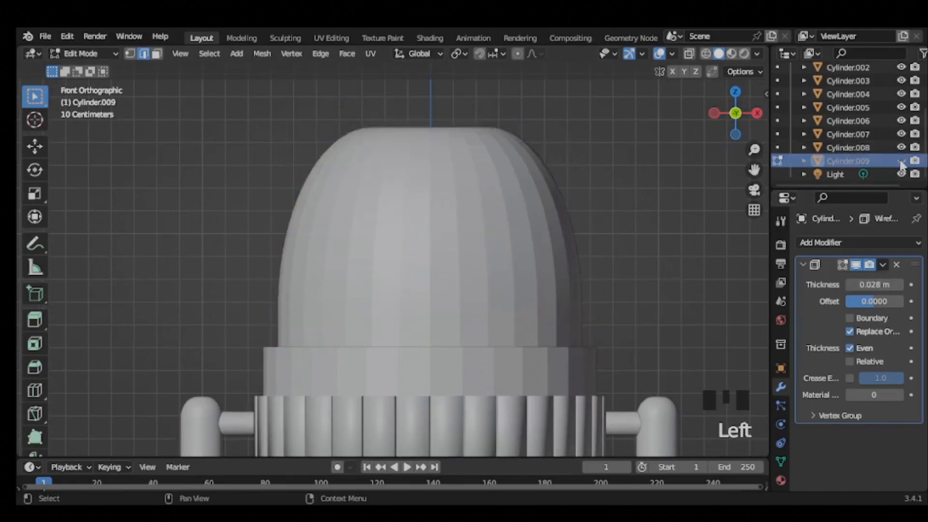
{"action": "left_click", "coordinate": [901, 161]}
{"action": "left_click", "coordinate": [902, 147]}
{"action": "scroll", "coordinate": [396, 261], "scroll_direction": "up", "scroll_amount": 3}
{"action": "scroll", "coordinate": [396, 261], "scroll_direction": "down", "scroll_amount": 2}
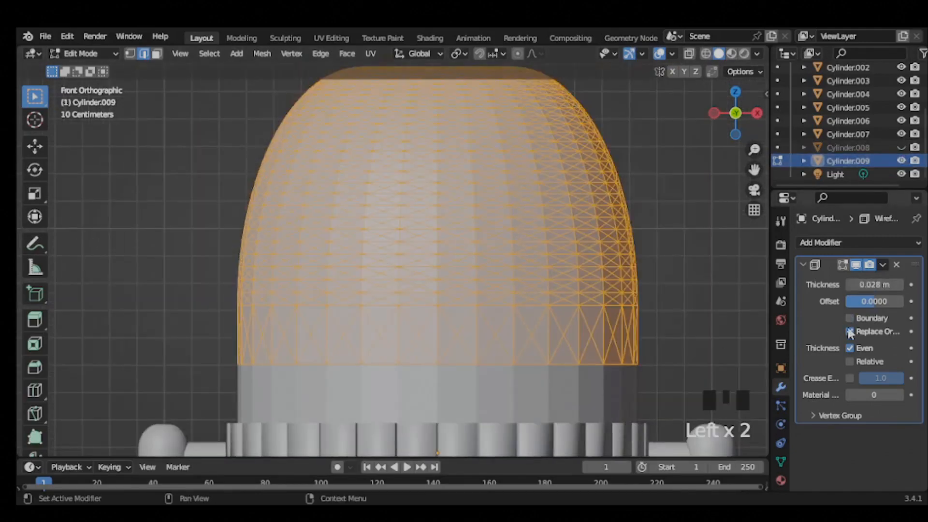
{"action": "key", "text": "Tab"}
{"action": "scroll", "coordinate": [414, 254], "scroll_direction": "down", "scroll_amount": 3}
{"action": "left_click", "coordinate": [447, 243]}
{"action": "middle_click_drag", "start_coordinate": [447, 244], "coordinate": [483, 276]}
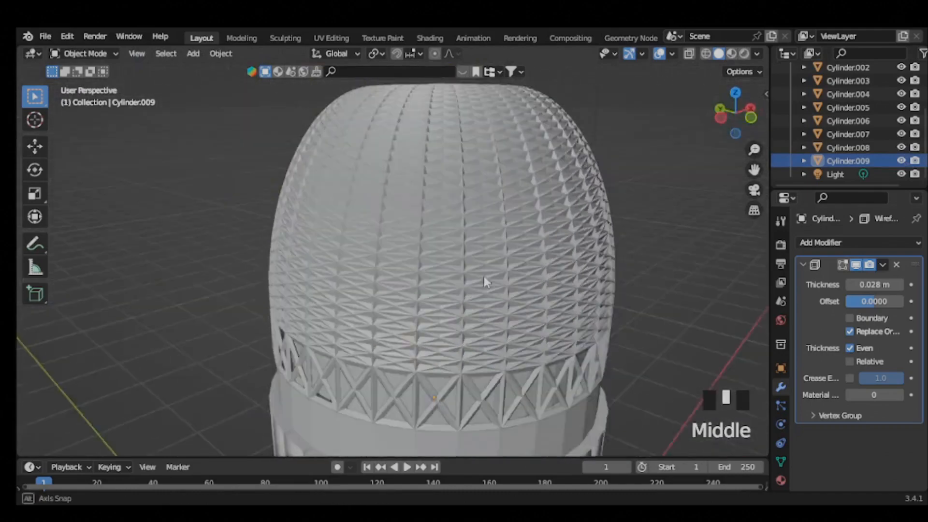
{"action": "scroll", "coordinate": [413, 259], "scroll_direction": "down", "scroll_amount": 2}
Switch the Wireframe modifier from Even to Relative thickness and set its thickness to about 0.151 m.
{"action": "mouse_move", "coordinate": [874, 284]}
{"action": "left_mouse_down"}
{"action": "mouse_move", "coordinate": [856, 285]}
{"action": "mouse_move", "coordinate": [871, 285]}
{"action": "left_mouse_up"}
{"action": "left_click", "coordinate": [852, 332]}
{"action": "left_click", "coordinate": [853, 331]}
{"action": "left_click", "coordinate": [848, 349]}
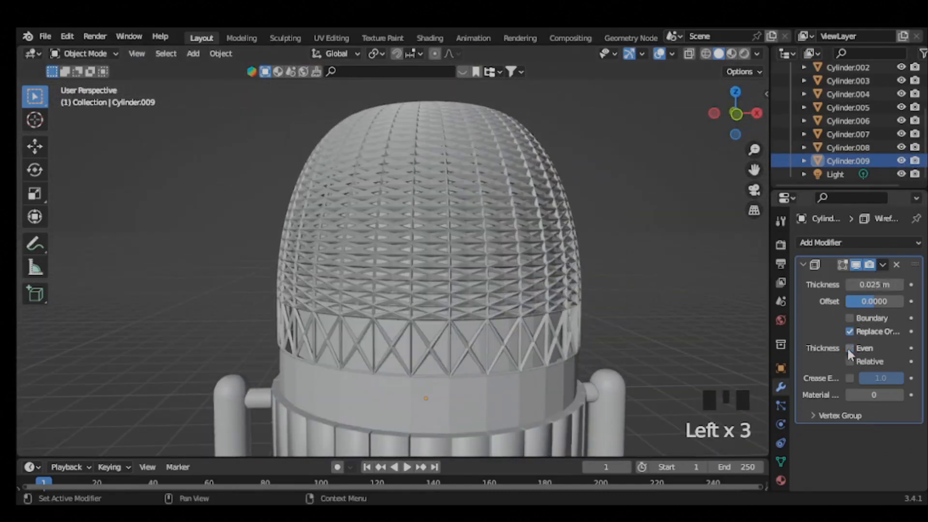
{"action": "left_click", "coordinate": [849, 361]}
{"action": "middle_click_drag", "start_coordinate": [367, 270], "coordinate": [363, 291]}
{"action": "scroll", "coordinate": [363, 292], "scroll_direction": "down", "scroll_amount": 2}
{"action": "left_click_drag", "start_coordinate": [873, 284], "coordinate": [908, 284]}
{"action": "scroll", "coordinate": [515, 261], "scroll_direction": "down", "scroll_amount": 4}
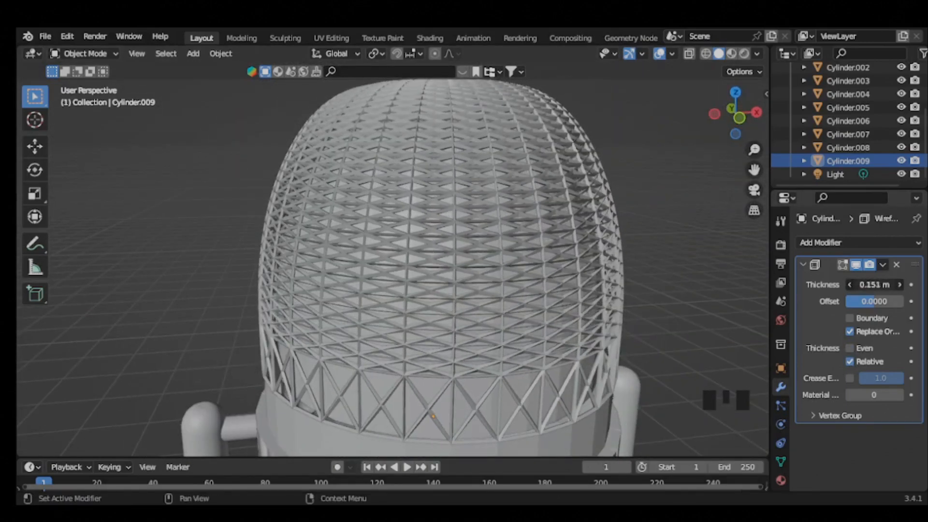
Apply the Wireframe modifier to the outer dome and shade the dome smooth.
{"action": "left_click", "coordinate": [516, 261]}
{"action": "right_click", "coordinate": [390, 234]}
{"action": "left_click", "coordinate": [390, 233]}
{"action": "middle_click_drag", "start_coordinate": [390, 234], "coordinate": [411, 251]}
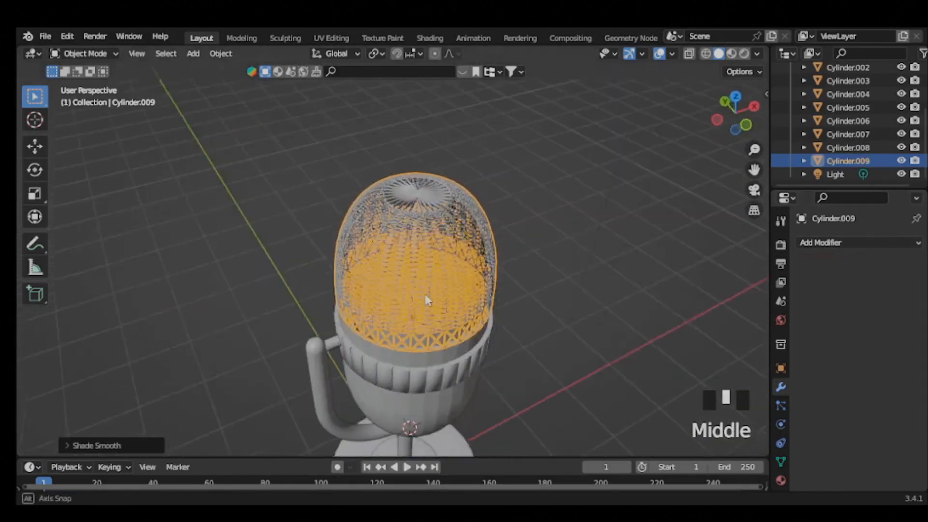
{"action": "scroll", "coordinate": [411, 252], "scroll_direction": "down", "scroll_amount": 7}
Select the microphone's lower body and shade it smooth.
{"action": "key", "text": "alt+a"}
{"action": "scroll", "coordinate": [420, 287], "scroll_direction": "up", "scroll_amount": 4}
{"action": "scroll", "coordinate": [297, 280], "scroll_direction": "down", "scroll_amount": 4}
{"action": "middle_click_drag", "start_coordinate": [297, 281], "coordinate": [367, 294]}
{"action": "left_click", "coordinate": [348, 271]}
{"action": "right_click", "coordinate": [325, 245]}
{"action": "left_click", "coordinate": [325, 244]}
{"action": "middle_click_drag", "start_coordinate": [326, 245], "coordinate": [306, 315]}
{"action": "left_click", "coordinate": [340, 298]}
Add a plane, lower it along Z to the underside of the base, and enlarge it into a floor.
{"action": "scroll", "coordinate": [340, 299], "scroll_direction": "down", "scroll_amount": 3}
{"action": "scroll", "coordinate": [310, 317], "scroll_direction": "down", "scroll_amount": 3}
{"action": "key", "text": "shift+a"}
{"action": "left_click", "coordinate": [426, 227]}
{"action": "key", "text": "KP_1"}
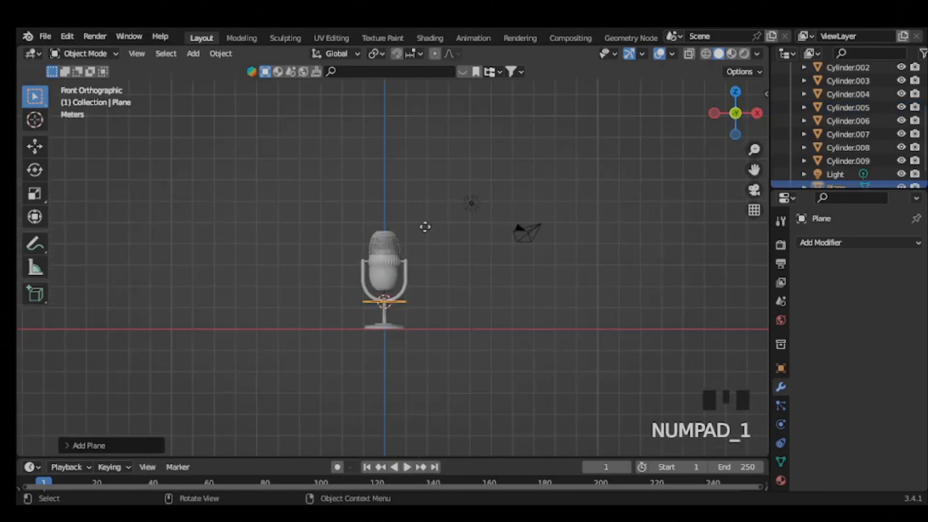
{"action": "key", "text": "g"}
{"action": "key", "text": "z"}
{"action": "middle_click_drag", "start_coordinate": [341, 356], "coordinate": [362, 332]}
Lock the camera to the view and look through the camera.
{"action": "left_click", "coordinate": [754, 190]}
{"action": "left_click", "coordinate": [754, 189]}
{"action": "key", "text": "n"}
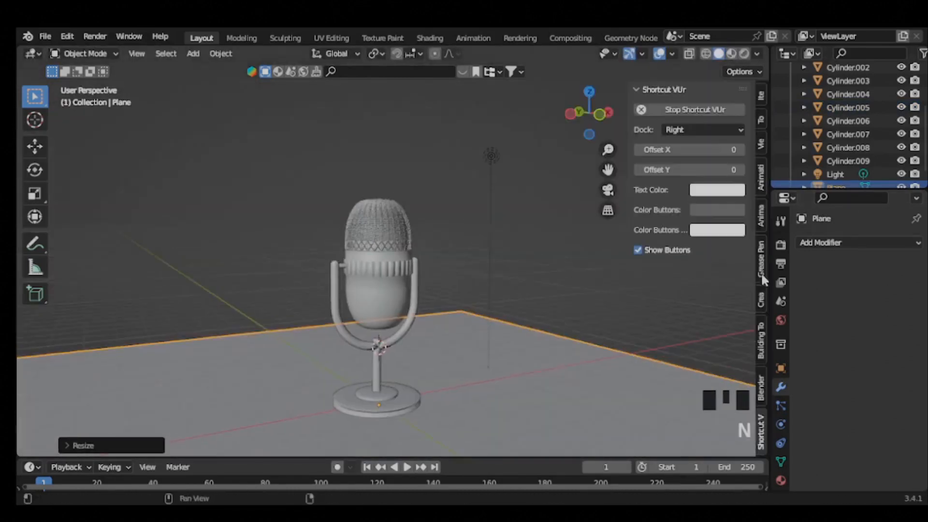
{"action": "left_click", "coordinate": [762, 143]}
{"action": "key", "text": "KP_0"}
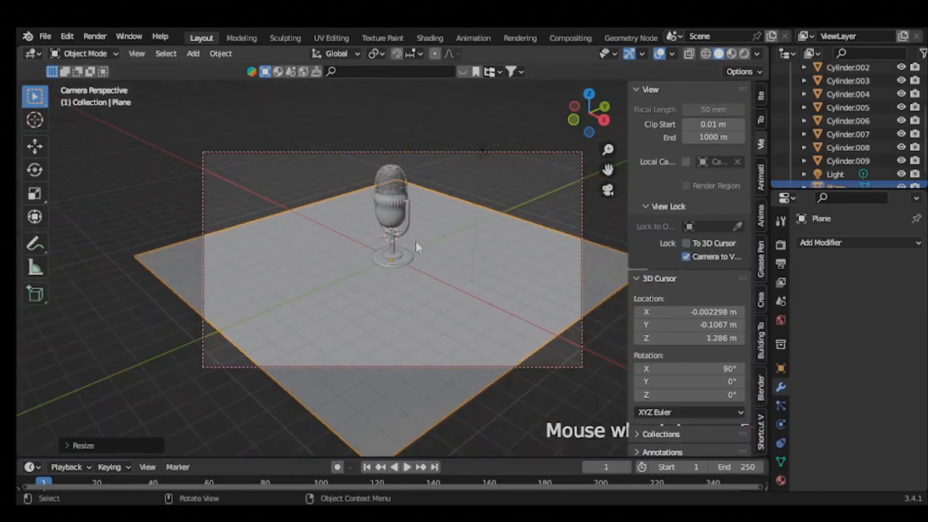
Reposition the locked camera to frame the whole microphone from the front, then hide the sidebar.
{"action": "middle_click_drag", "start_coordinate": [415, 241], "coordinate": [372, 235]}
{"action": "scroll", "coordinate": [372, 235], "scroll_direction": "up", "scroll_amount": 3}
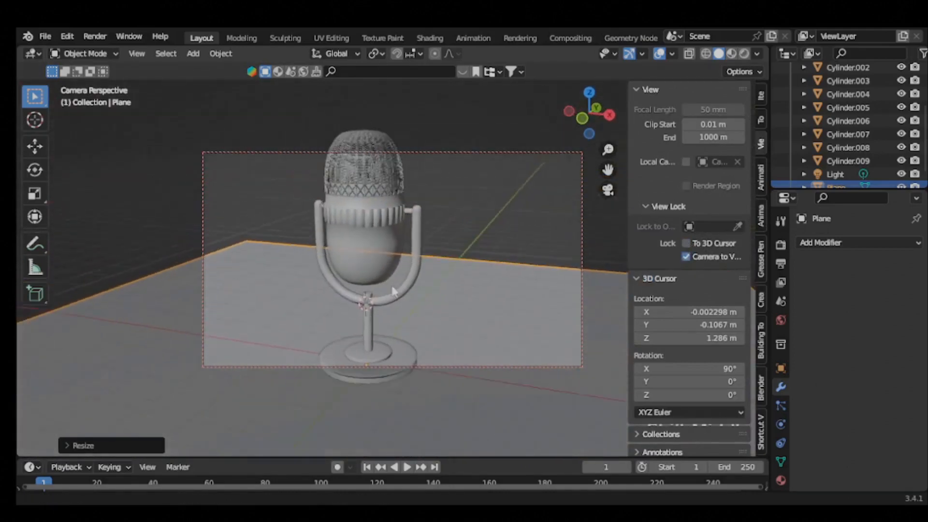
{"action": "scroll", "coordinate": [401, 308], "scroll_direction": "down", "scroll_amount": 4}
{"action": "middle_click_drag", "start_coordinate": [402, 308], "coordinate": [437, 285]}
{"action": "scroll", "coordinate": [411, 283], "scroll_direction": "up", "scroll_amount": 3}
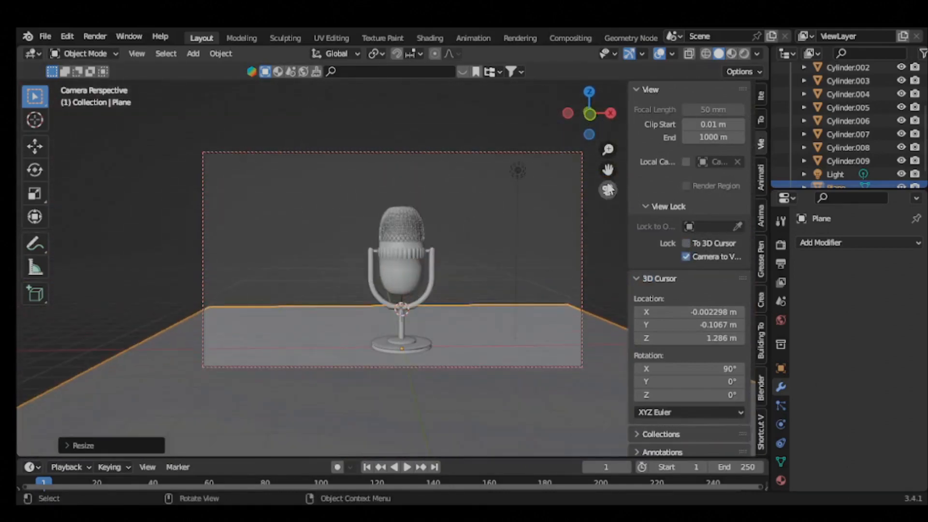
{"action": "key", "text": "n"}
{"action": "scroll", "coordinate": [384, 290], "scroll_direction": "down", "scroll_amount": 2}
{"action": "scroll", "coordinate": [385, 290], "scroll_direction": "up", "scroll_amount": 2}
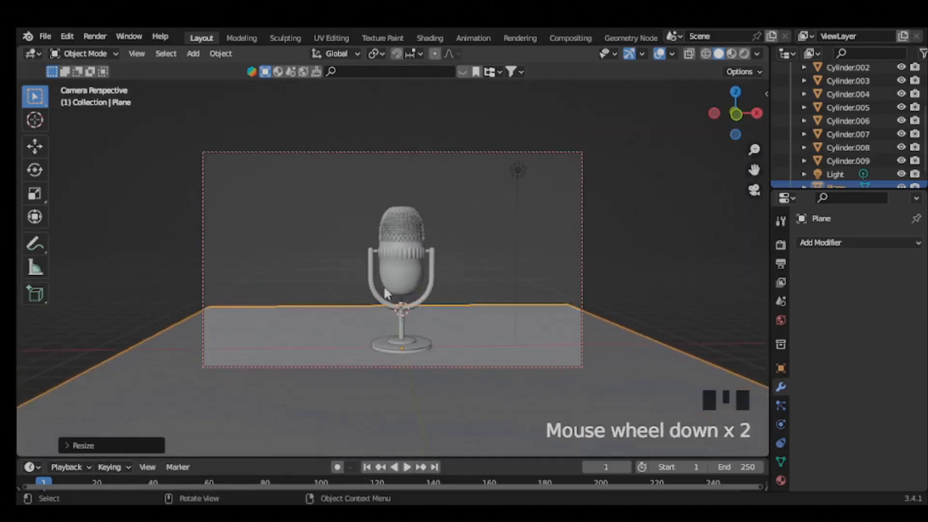
Leave the camera and examine the head's alignment with the arms and post from the side.
{"action": "left_click", "coordinate": [754, 191]}
{"action": "scroll", "coordinate": [387, 245], "scroll_direction": "up", "scroll_amount": 3}
{"action": "middle_click_drag", "start_coordinate": [384, 218], "coordinate": [425, 259]}
{"action": "key", "text": "KP_1"}
{"action": "key", "text": "KP_3"}
{"action": "scroll", "coordinate": [394, 171], "scroll_direction": "up", "scroll_amount": 2}
{"action": "scroll", "coordinate": [411, 178], "scroll_direction": "down", "scroll_amount": 1}
{"action": "middle_click_drag", "start_coordinate": [460, 199], "coordinate": [462, 266], "text": "shift"}
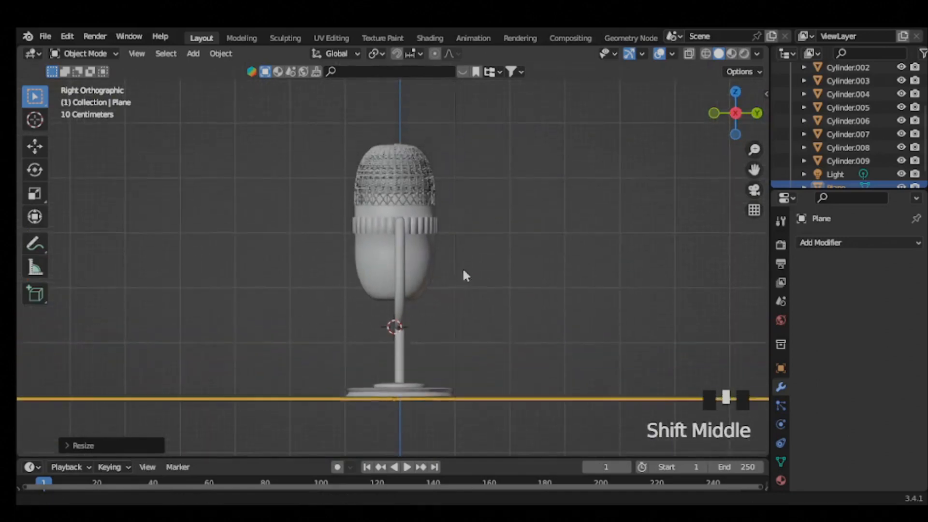
{"action": "scroll", "coordinate": [425, 246], "scroll_direction": "up", "scroll_amount": 3}
{"action": "left_click", "coordinate": [381, 214]}
{"action": "scroll", "coordinate": [381, 208], "scroll_direction": "down", "scroll_amount": 3}
{"action": "left_click", "coordinate": [380, 193], "text": "shift"}
{"action": "scroll", "coordinate": [392, 241], "scroll_direction": "up", "scroll_amount": 4}
{"action": "middle_click_drag", "start_coordinate": [392, 241], "coordinate": [411, 261]}
{"action": "scroll", "coordinate": [536, 230], "scroll_direction": "down", "scroll_amount": 3}
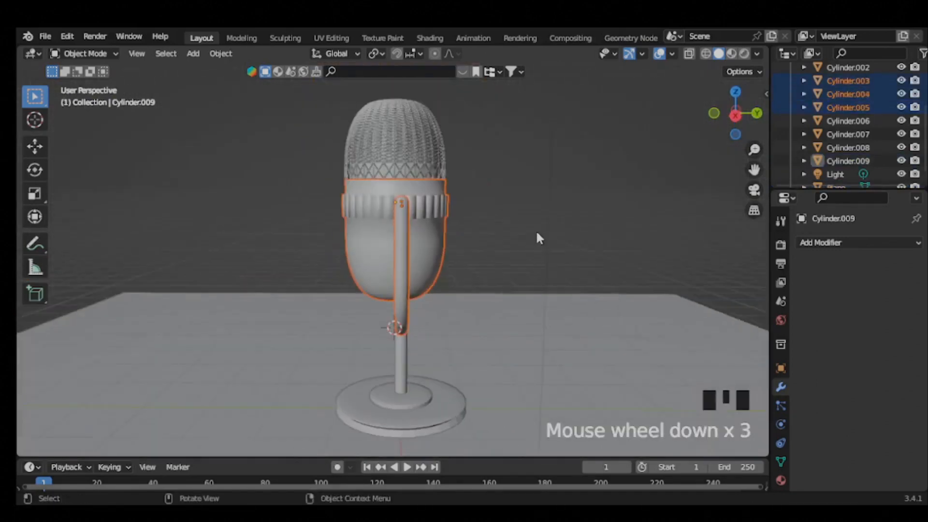
Select the mesh dome and lower body and move them about 0.071 m along Y in the side view.
{"action": "key", "text": "KP_3"}
{"action": "left_click", "coordinate": [400, 169]}
{"action": "left_click", "coordinate": [405, 192], "text": "shift"}
{"action": "key", "text": "g"}
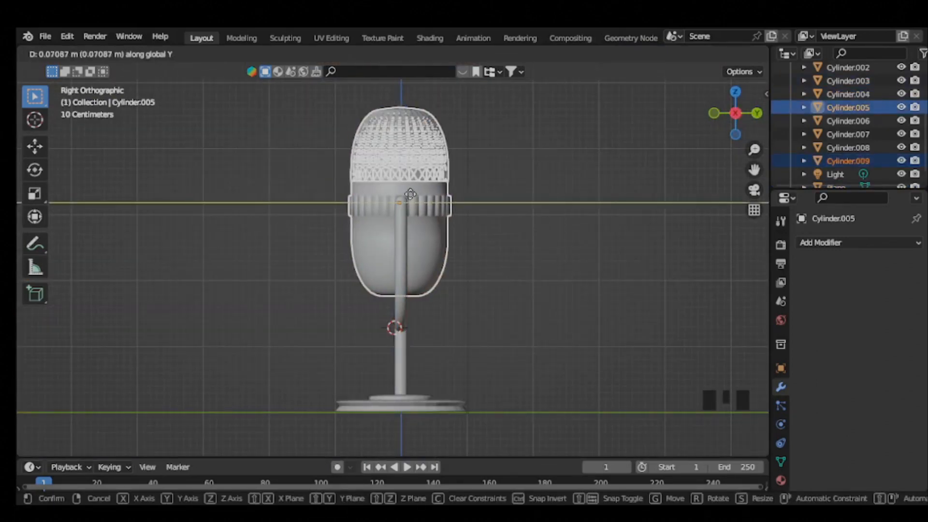
{"action": "left_click", "coordinate": [411, 195]}
Move the inner dome about 0.077 m along Y and scale it up by about 1.03 beneath the mesh.
{"action": "middle_click_drag", "start_coordinate": [411, 195], "coordinate": [446, 276]}
{"action": "middle_click_drag", "start_coordinate": [343, 214], "coordinate": [321, 190]}
{"action": "left_click", "coordinate": [338, 193]}
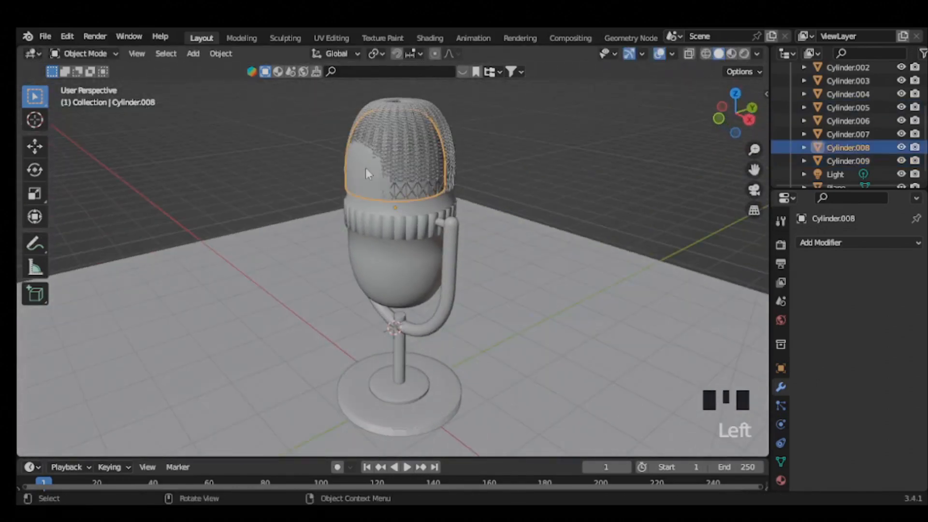
{"action": "key", "text": "KP_3"}
{"action": "scroll", "coordinate": [394, 207], "scroll_direction": "up", "scroll_amount": 2}
{"action": "middle_click_drag", "start_coordinate": [394, 207], "coordinate": [387, 274], "text": "shift"}
{"action": "key", "text": "g"}
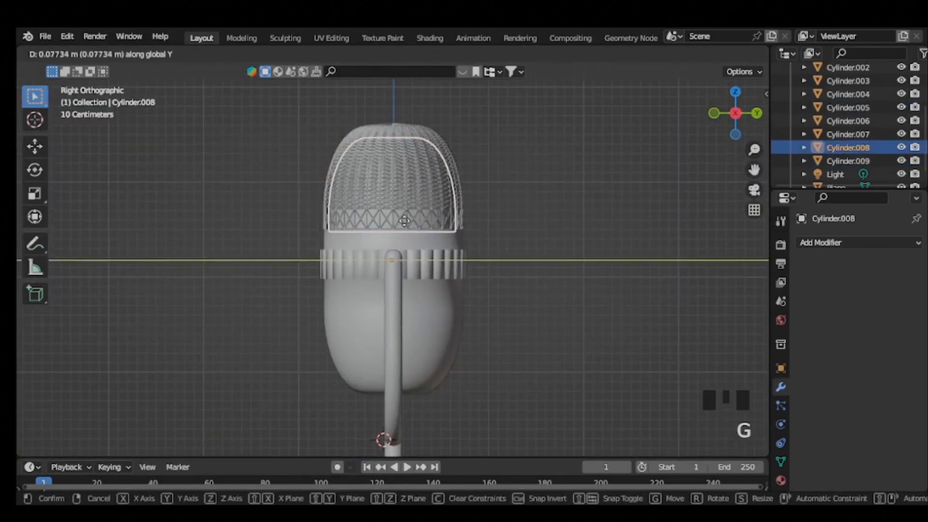
{"action": "left_click", "coordinate": [404, 221]}
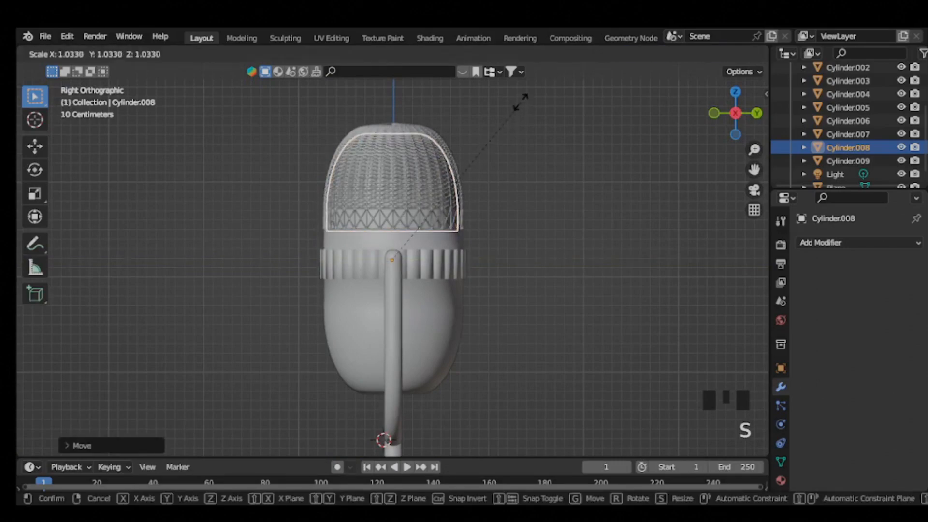
{"action": "left_click", "coordinate": [522, 103]}
{"action": "middle_click_drag", "start_coordinate": [380, 187], "coordinate": [437, 212]}
{"action": "left_click", "coordinate": [529, 173]}
Reframe the camera on the whole microphone from a raised three-quarter angle.
{"action": "middle_click_drag", "start_coordinate": [342, 221], "coordinate": [383, 196]}
{"action": "scroll", "coordinate": [384, 196], "scroll_direction": "down", "scroll_amount": 4}
{"action": "scroll", "coordinate": [382, 294], "scroll_direction": "up", "scroll_amount": 2}
{"action": "mouse_move", "coordinate": [382, 300]}
{"action": "middle_mouse_down"}
{"action": "mouse_move", "coordinate": [379, 325]}
{"action": "mouse_move", "coordinate": [433, 284]}
{"action": "mouse_move", "coordinate": [377, 257]}
{"action": "mouse_move", "coordinate": [165, 290]}
{"action": "middle_mouse_up"}
{"action": "left_click", "coordinate": [753, 189]}
{"action": "scroll", "coordinate": [395, 271], "scroll_direction": "up", "scroll_amount": 2}
{"action": "scroll", "coordinate": [398, 271], "scroll_direction": "up", "scroll_amount": 1, "text": "ctrl"}
Set the viewport's solid shading to colour the objects randomly.
{"action": "left_click", "coordinate": [757, 54]}
{"action": "left_click", "coordinate": [741, 234]}
{"action": "scroll", "coordinate": [406, 302], "scroll_direction": "up", "scroll_amount": 2}
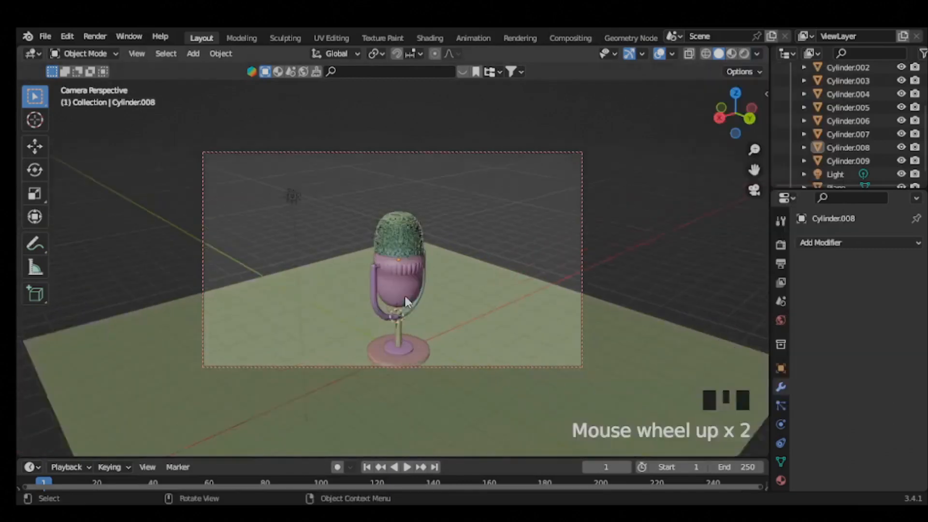
Show the scene in rendered shading and view the lit microphone from several angles.
{"action": "middle_click_drag", "start_coordinate": [406, 302], "coordinate": [232, 315]}
{"action": "scroll", "coordinate": [418, 309], "scroll_direction": "down", "scroll_amount": 5}
{"action": "middle_click_drag", "start_coordinate": [419, 308], "coordinate": [332, 294]}
{"action": "left_click", "coordinate": [731, 54]}
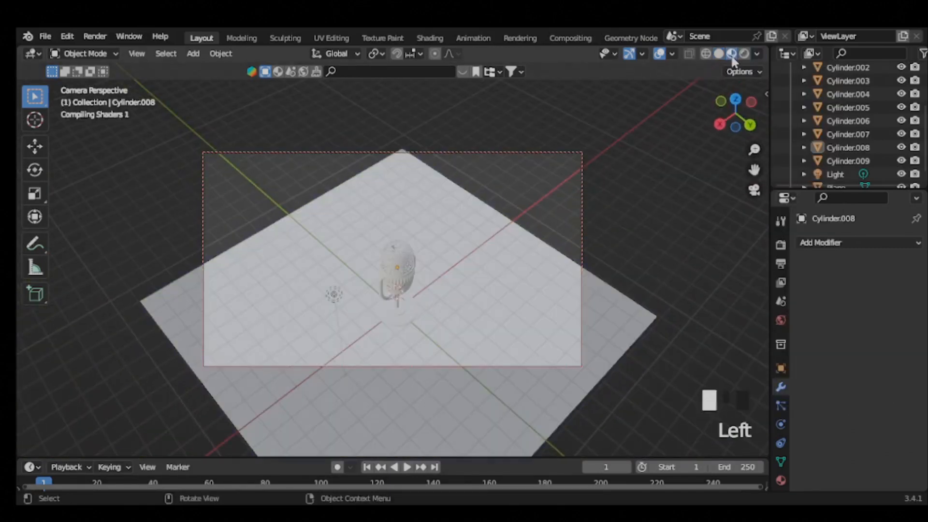
{"action": "scroll", "coordinate": [399, 299], "scroll_direction": "up", "scroll_amount": 5}
{"action": "middle_click_drag", "start_coordinate": [399, 302], "coordinate": [447, 259]}
{"action": "scroll", "coordinate": [332, 273], "scroll_direction": "down", "scroll_amount": 5}
{"action": "scroll", "coordinate": [406, 247], "scroll_direction": "up", "scroll_amount": 3}
{"action": "scroll", "coordinate": [406, 246], "scroll_direction": "down", "scroll_amount": 2}
{"action": "scroll", "coordinate": [403, 251], "scroll_direction": "up", "scroll_amount": 3}
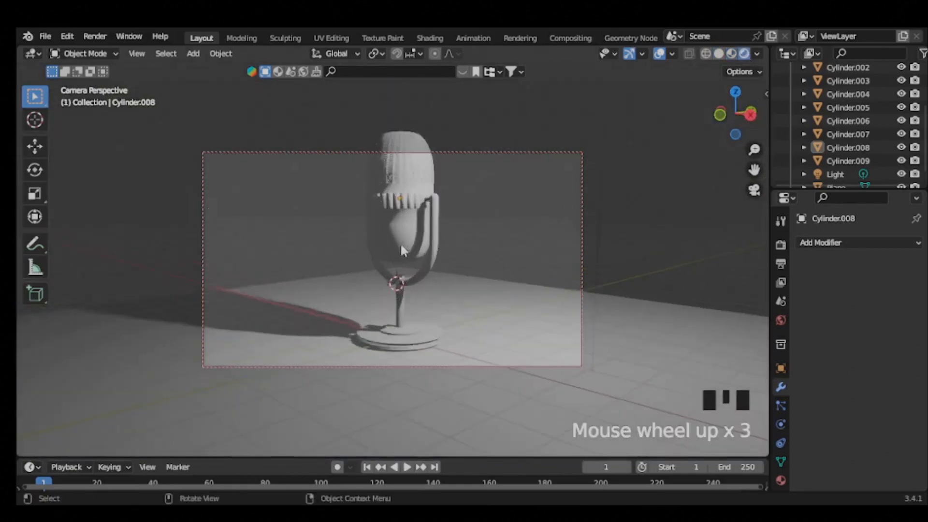
{"action": "scroll", "coordinate": [404, 250], "scroll_direction": "up", "scroll_amount": 3}
Set the point light's power to 2000 W and its colour to a warm tone with hue 0.091, saturation 0.202 and value 0.570.
{"action": "left_click", "coordinate": [484, 167]}
{"action": "left_click", "coordinate": [781, 405]}
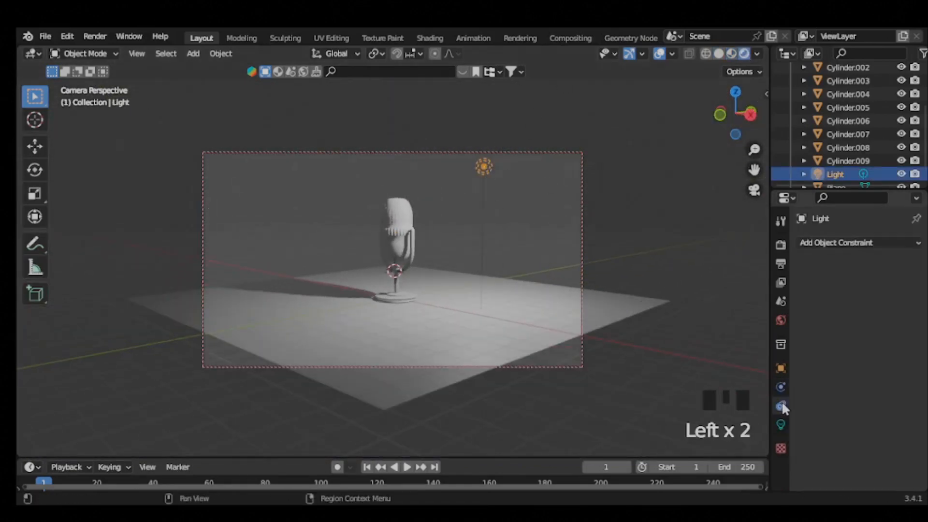
{"action": "left_click", "coordinate": [781, 424]}
{"action": "left_click", "coordinate": [851, 333]}
{"action": "type", "text": "2000"}
{"action": "key", "text": "Return"}
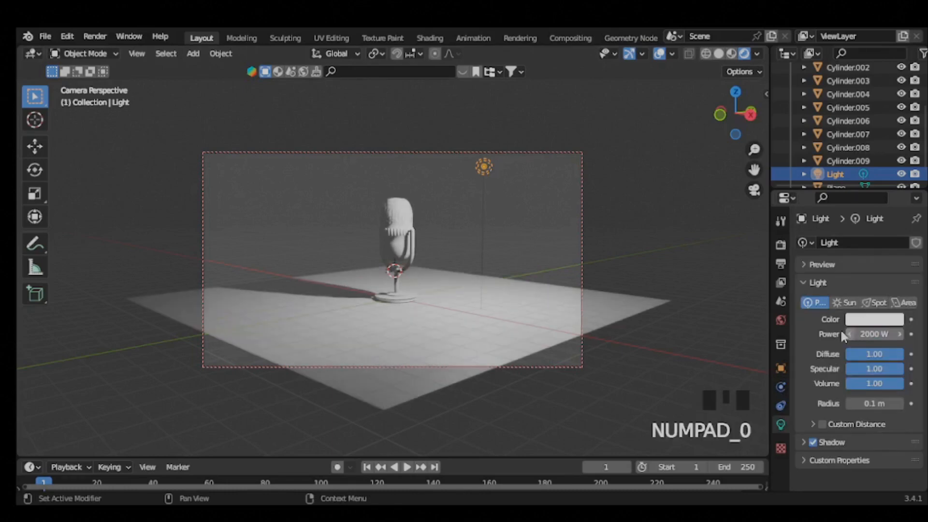
{"action": "left_click", "coordinate": [875, 321]}
{"action": "left_click_drag", "start_coordinate": [834, 207], "coordinate": [831, 194]}
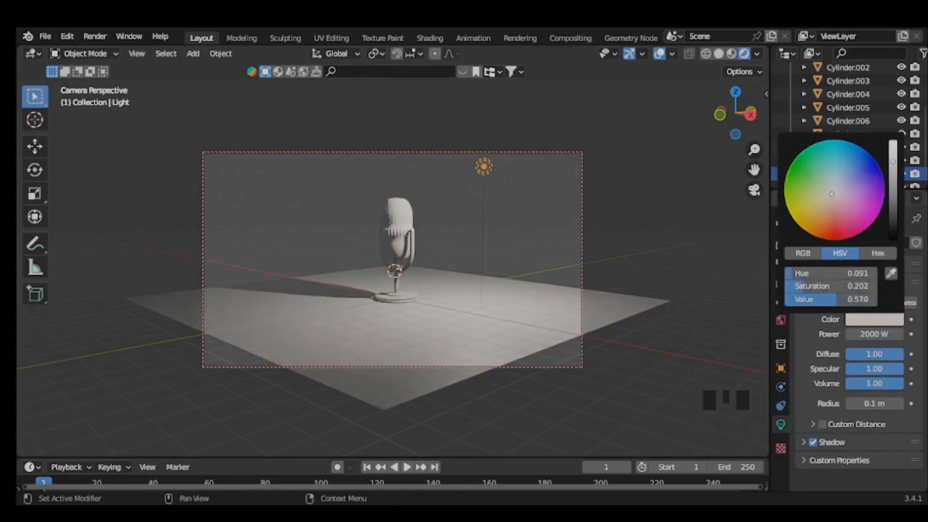
Add a spot light at the microphone.
{"action": "scroll", "coordinate": [376, 282], "scroll_direction": "up", "scroll_amount": 2}
{"action": "middle_click_drag", "start_coordinate": [376, 282], "coordinate": [288, 290]}
{"action": "key", "text": "shift+a"}
{"action": "left_click", "coordinate": [338, 426]}
{"action": "scroll", "coordinate": [400, 295], "scroll_direction": "down", "scroll_amount": 3}
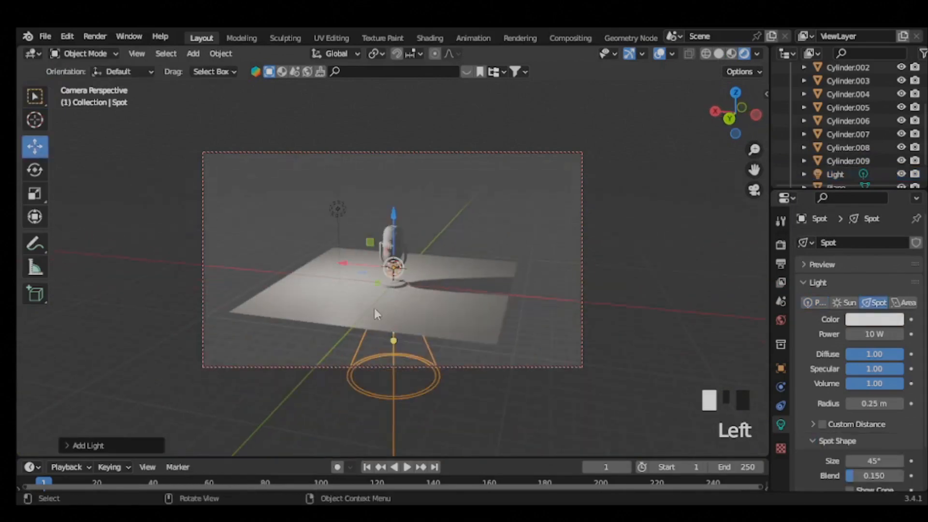
Raise the spot light along the Z axis until it stands high above the microphone.
{"action": "left_click_drag", "start_coordinate": [394, 341], "coordinate": [391, 257]}
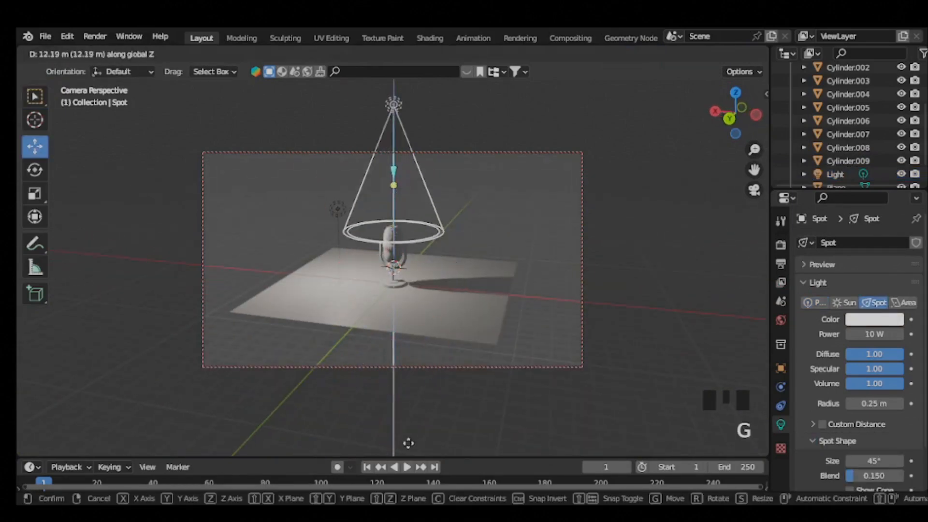
{"action": "left_click", "coordinate": [411, 382]}
{"action": "scroll", "coordinate": [394, 117], "scroll_direction": "down", "scroll_amount": 3}
{"action": "key", "text": "g"}
{"action": "key", "text": "z"}
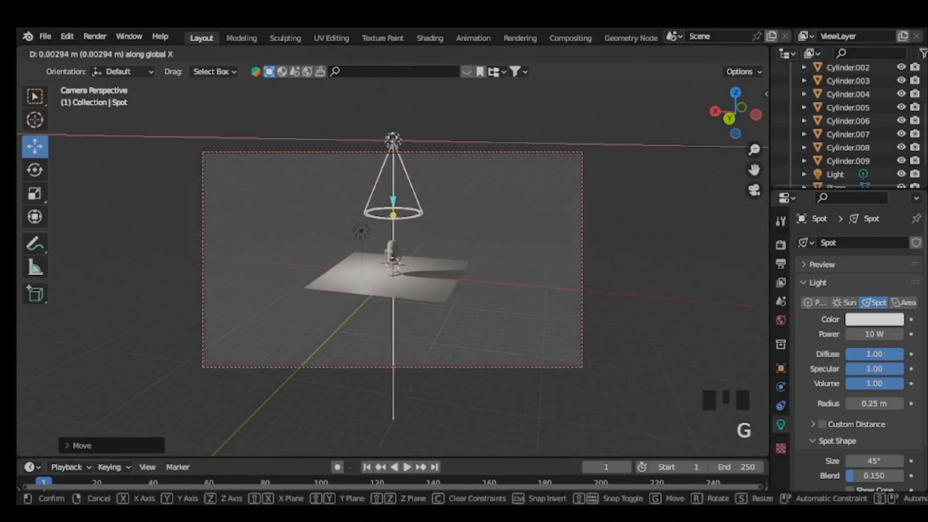
{"action": "left_click", "coordinate": [394, 454]}
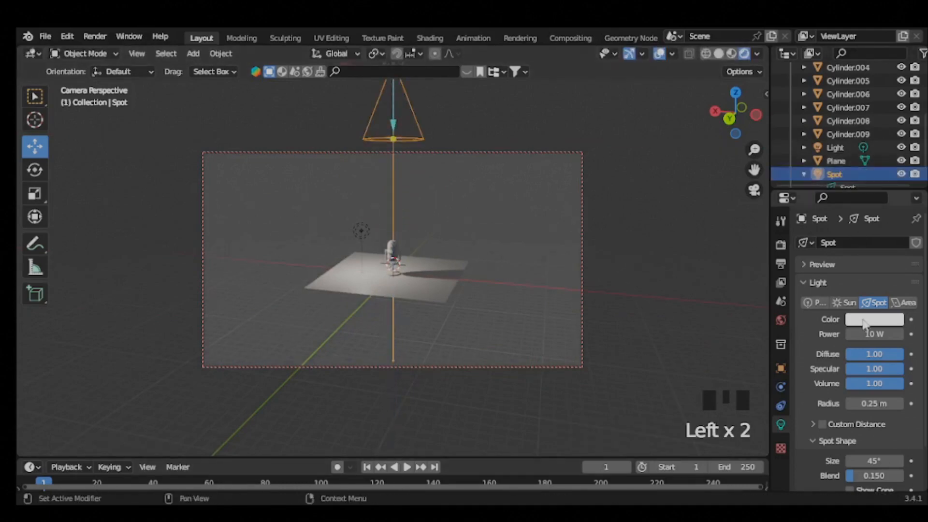
Give the spot light a pink colour and set its power to 500 W.
{"action": "left_click", "coordinate": [865, 320]}
{"action": "left_click", "coordinate": [839, 211]}
{"action": "left_click", "coordinate": [892, 167]}
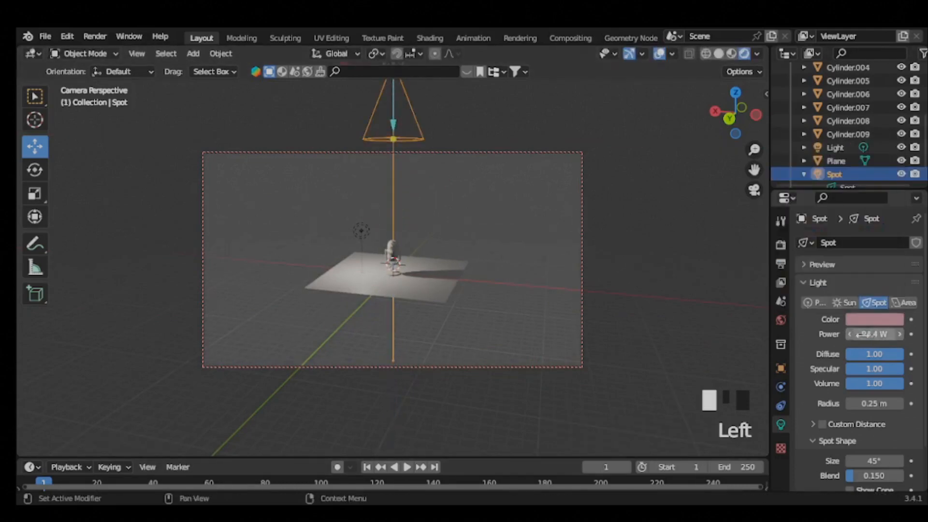
{"action": "key", "text": "Return"}
Hide the spot light in the viewport and check the microphone through the camera.
{"action": "scroll", "coordinate": [386, 265], "scroll_direction": "up", "scroll_amount": 6}
{"action": "scroll", "coordinate": [382, 270], "scroll_direction": "down", "scroll_amount": 4}
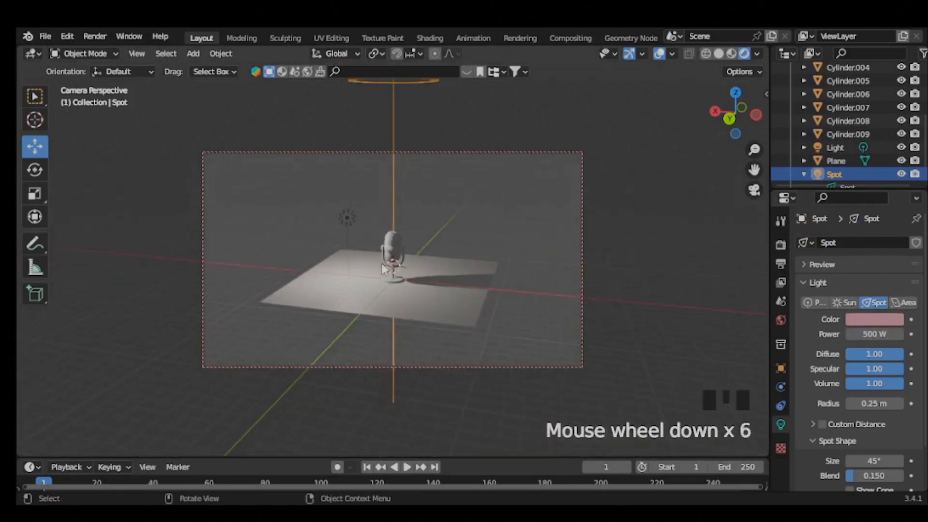
{"action": "left_click", "coordinate": [753, 189]}
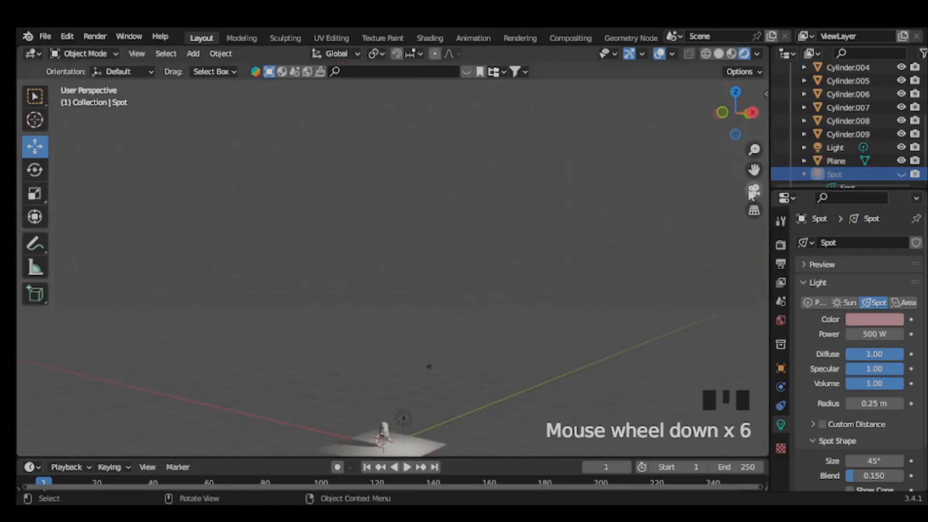
{"action": "left_click", "coordinate": [752, 194]}
{"action": "scroll", "coordinate": [393, 270], "scroll_direction": "up", "scroll_amount": 8}
{"action": "middle_click_drag", "start_coordinate": [392, 276], "coordinate": [391, 265], "text": "shift"}
{"action": "scroll", "coordinate": [391, 269], "scroll_direction": "down", "scroll_amount": 2}
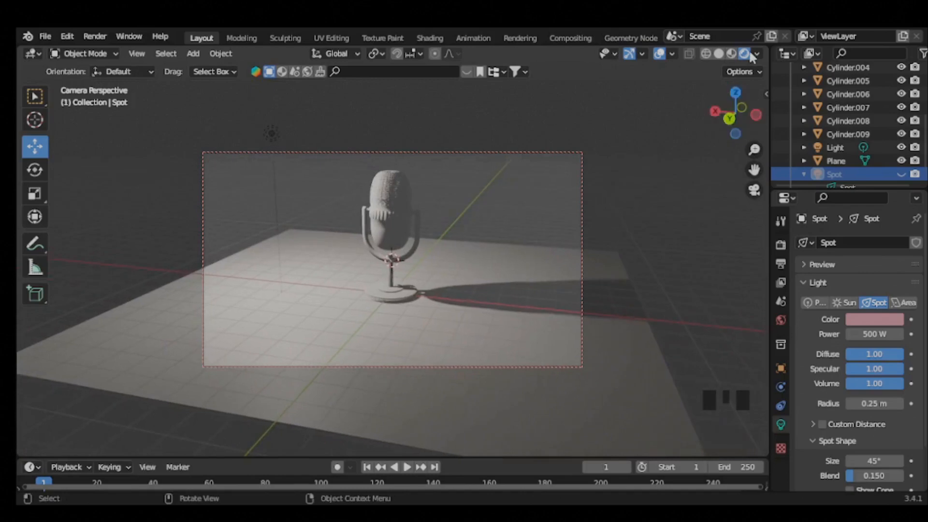
{"action": "left_click", "coordinate": [754, 190]}
{"action": "left_click", "coordinate": [754, 190]}
{"action": "scroll", "coordinate": [394, 207], "scroll_direction": "up", "scroll_amount": 4}
{"action": "scroll", "coordinate": [394, 207], "scroll_direction": "down", "scroll_amount": 4}
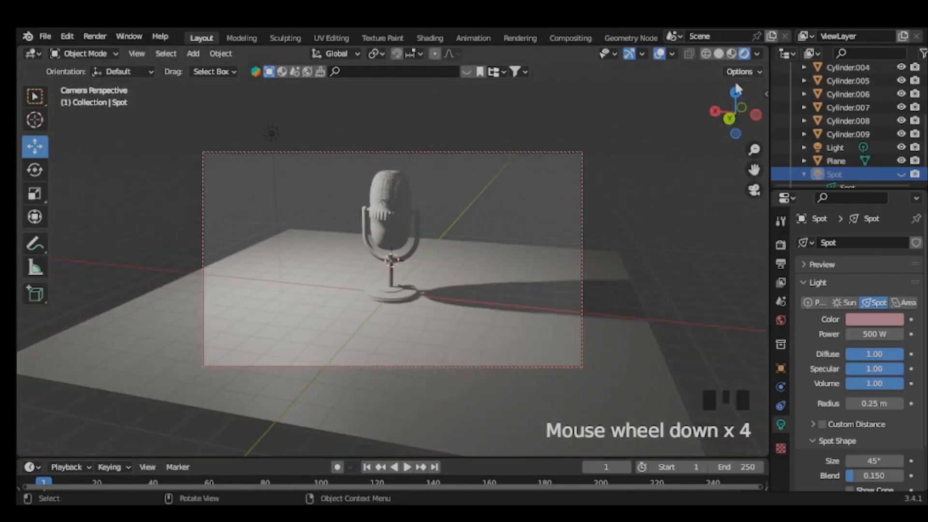
Leave the camera view and compare the microphone in solid, wireframe and material preview shading.
{"action": "left_click", "coordinate": [754, 190]}
{"action": "scroll", "coordinate": [405, 423], "scroll_direction": "down", "scroll_amount": 3}
{"action": "scroll", "coordinate": [390, 376], "scroll_direction": "up", "scroll_amount": 5}
{"action": "middle_click_drag", "start_coordinate": [405, 423], "coordinate": [717, 414], "text": "shift"}
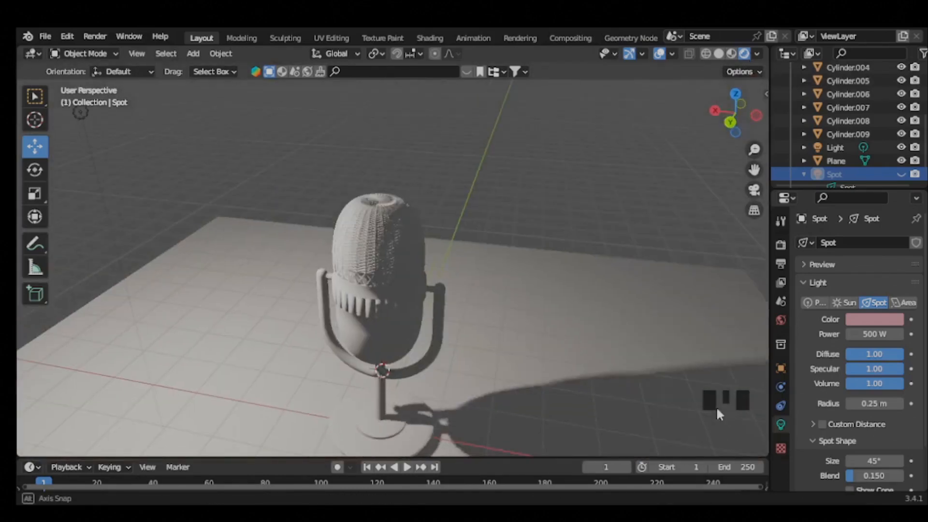
{"action": "left_click", "coordinate": [719, 54]}
{"action": "scroll", "coordinate": [411, 321], "scroll_direction": "down", "scroll_amount": 2}
{"action": "middle_click_drag", "start_coordinate": [400, 334], "coordinate": [425, 298]}
{"action": "left_click", "coordinate": [706, 54]}
{"action": "left_click", "coordinate": [719, 54]}
{"action": "left_click", "coordinate": [731, 55]}
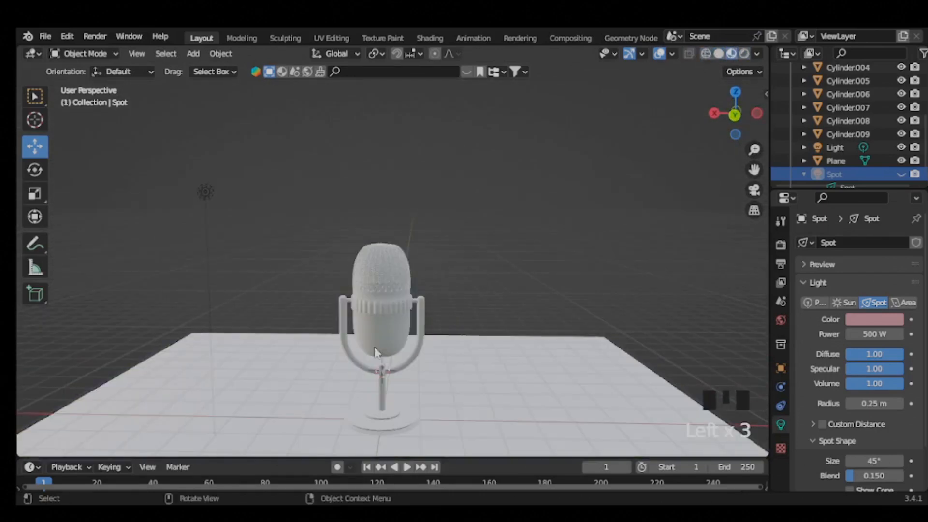
{"action": "scroll", "coordinate": [377, 353], "scroll_direction": "up", "scroll_amount": 3}
{"action": "middle_click_drag", "start_coordinate": [377, 353], "coordinate": [82, 371]}
Return the viewport to solid shading and remove the random object colouring.
{"action": "left_click", "coordinate": [719, 53]}
{"action": "mouse_move", "coordinate": [416, 294]}
{"action": "middle_mouse_down"}
{"action": "mouse_move", "coordinate": [390, 320]}
{"action": "mouse_move", "coordinate": [387, 300]}
{"action": "middle_mouse_up"}
{"action": "middle_click_drag", "start_coordinate": [394, 409], "coordinate": [405, 362], "text": "shift"}
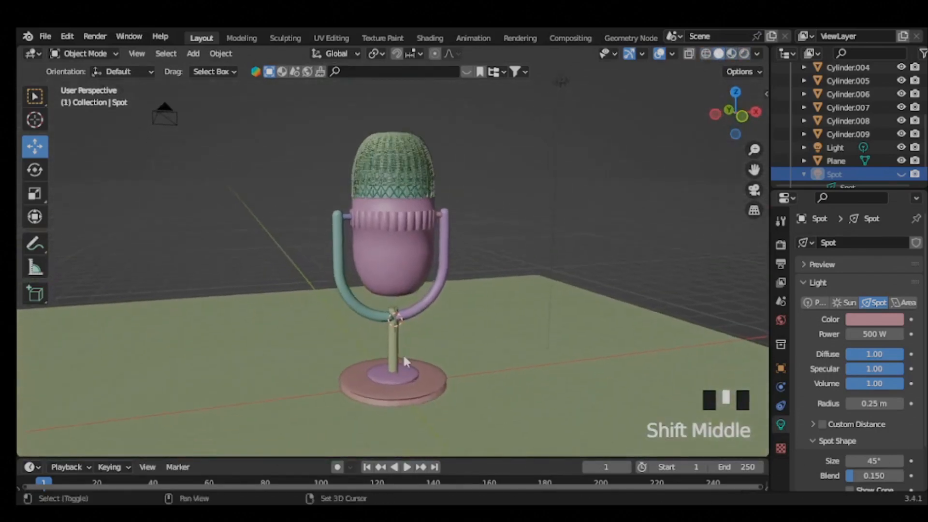
{"action": "left_click", "coordinate": [555, 210]}
{"action": "scroll", "coordinate": [392, 322], "scroll_direction": "up", "scroll_amount": 13}
{"action": "scroll", "coordinate": [393, 331], "scroll_direction": "down", "scroll_amount": 14}
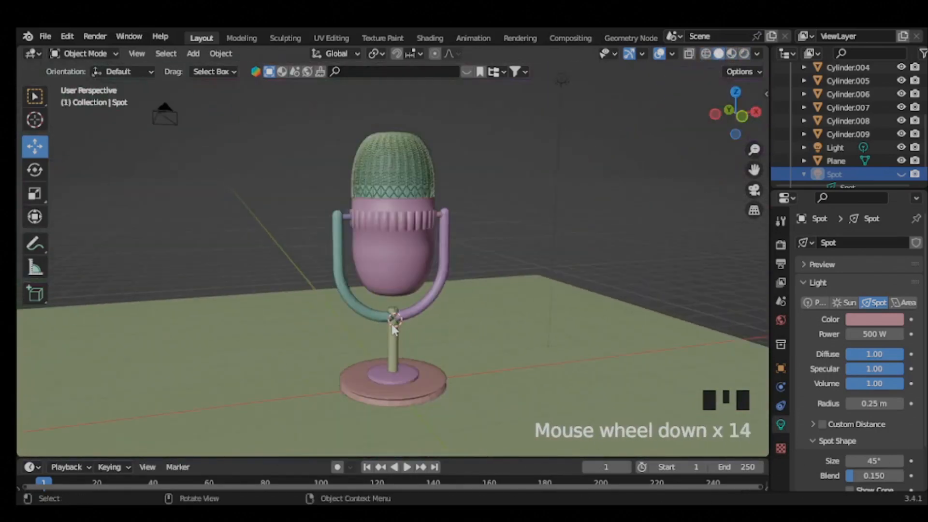
{"action": "left_click", "coordinate": [757, 54]}
{"action": "left_click", "coordinate": [698, 234]}
{"action": "scroll", "coordinate": [390, 317], "scroll_direction": "up", "scroll_amount": 2}
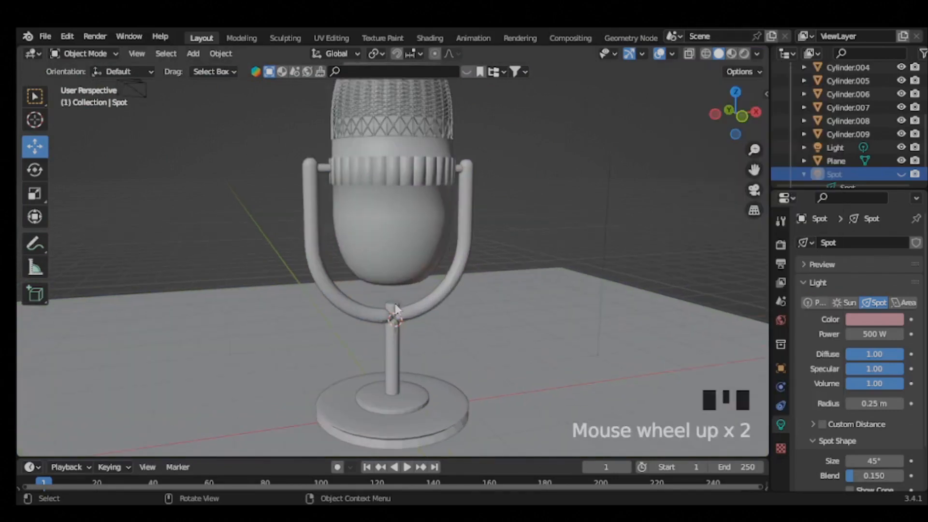
Scale up the vertical stem between the base and the U-shaped arms slightly.
{"action": "left_click", "coordinate": [362, 314]}
{"action": "key", "text": "Tab"}
{"action": "key", "text": "Tab"}
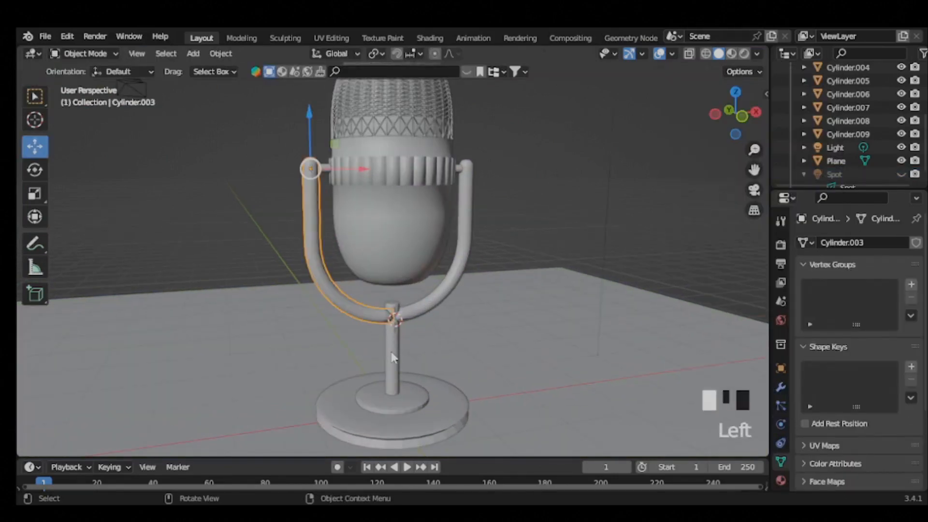
{"action": "left_click", "coordinate": [587, 144]}
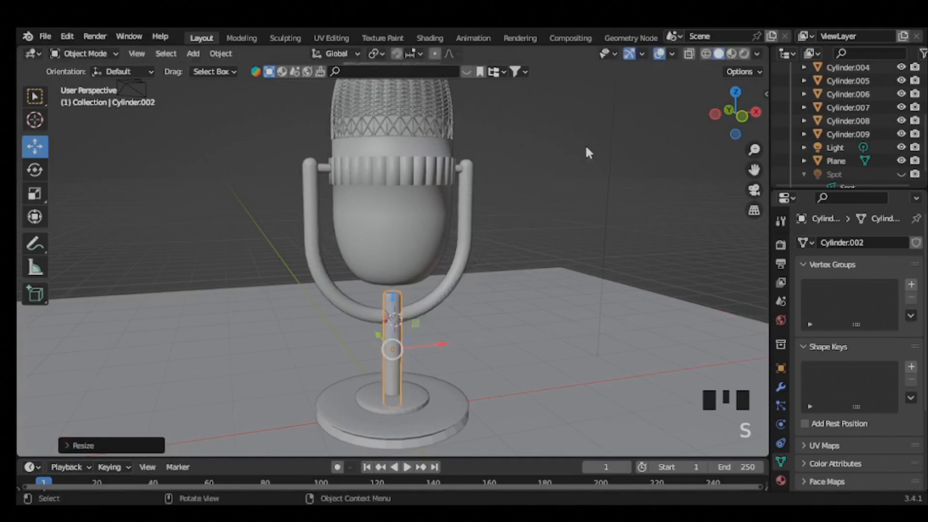
{"action": "scroll", "coordinate": [387, 323], "scroll_direction": "up", "scroll_amount": 4}
{"action": "middle_click_drag", "start_coordinate": [387, 323], "coordinate": [400, 342]}
{"action": "scroll", "coordinate": [395, 326], "scroll_direction": "down", "scroll_amount": 8}
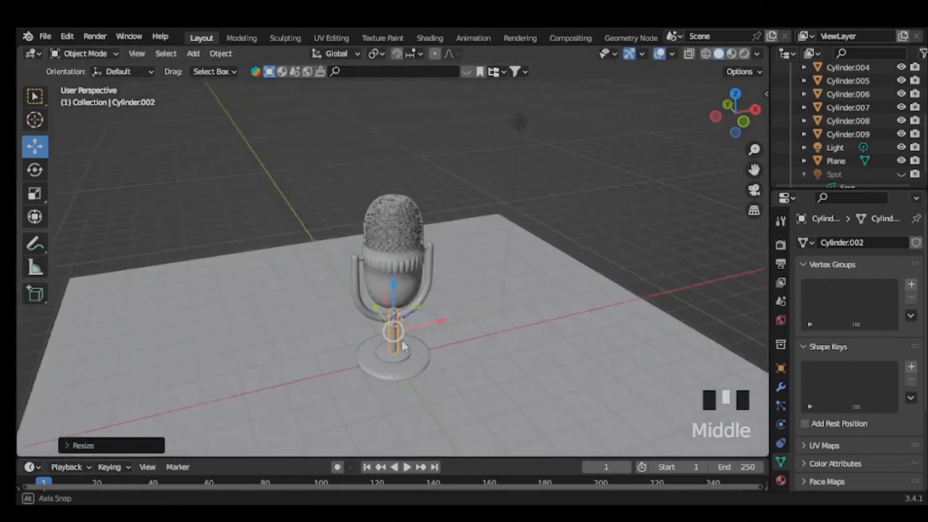
Select the floor plane and examine the microphone in the front, side and top views.
{"action": "key", "text": "KP_1"}
{"action": "scroll", "coordinate": [384, 292], "scroll_direction": "up", "scroll_amount": 3}
{"action": "scroll", "coordinate": [384, 292], "scroll_direction": "down", "scroll_amount": 1}
{"action": "left_click", "coordinate": [526, 236]}
{"action": "key", "text": "KP_3"}
{"action": "key", "text": "KP_7"}
{"action": "left_click", "coordinate": [528, 242]}
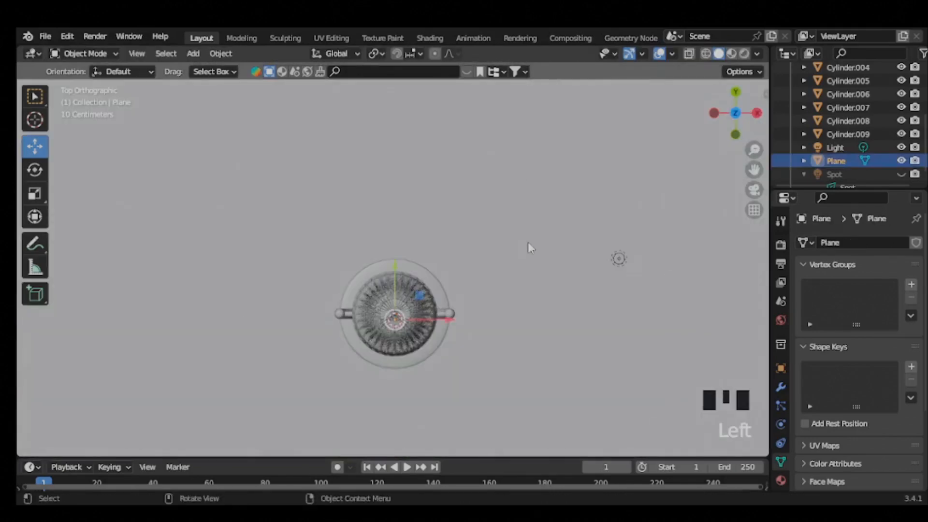
Widen the 3D viewport area and reframe the whole microphone from a raised angle.
{"action": "key", "text": "KP_1"}
{"action": "scroll", "coordinate": [528, 242], "scroll_direction": "down", "scroll_amount": 1}
{"action": "left_click_drag", "start_coordinate": [771, 300], "coordinate": [873, 302]}
{"action": "scroll", "coordinate": [454, 262], "scroll_direction": "up", "scroll_amount": 2}
{"action": "middle_click_drag", "start_coordinate": [454, 262], "coordinate": [455, 288], "text": "shift"}
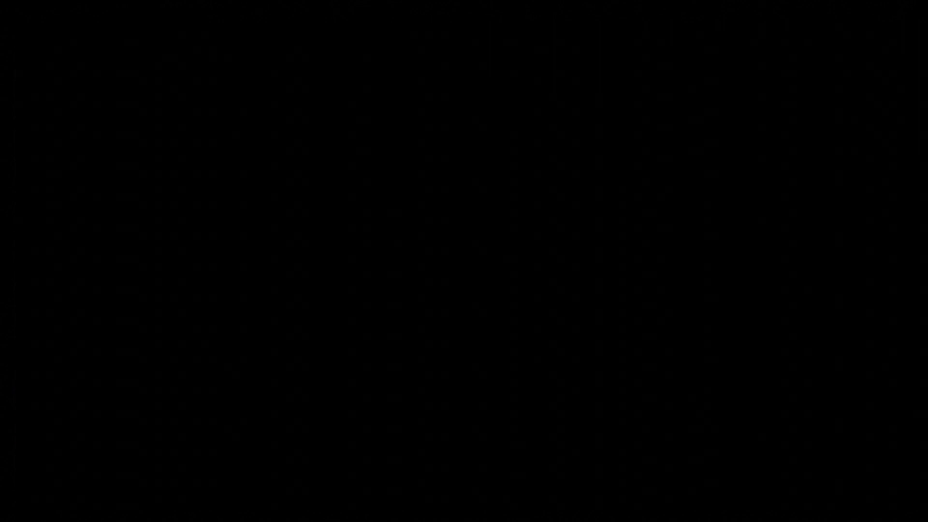
{"action": "scroll", "coordinate": [358, 301], "scroll_direction": "down", "scroll_amount": 5}
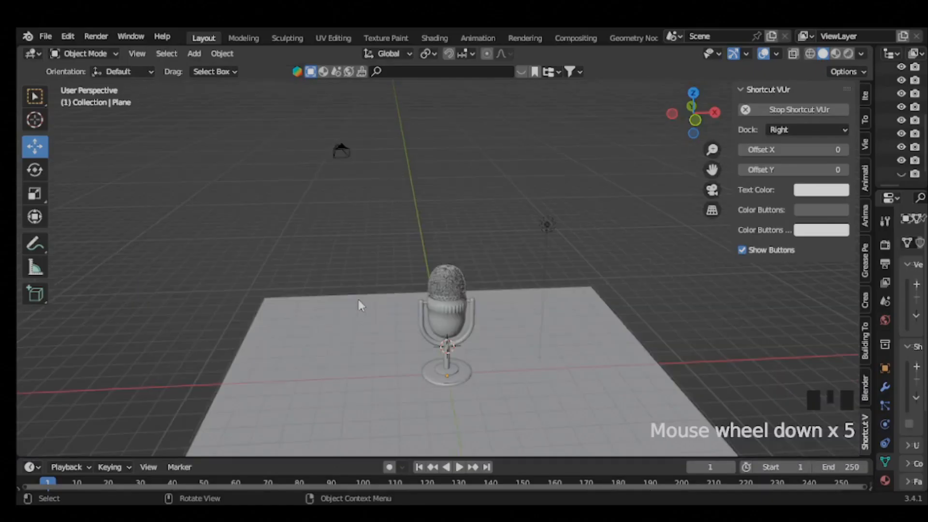
{"action": "middle_click_drag", "start_coordinate": [358, 302], "coordinate": [447, 39]}
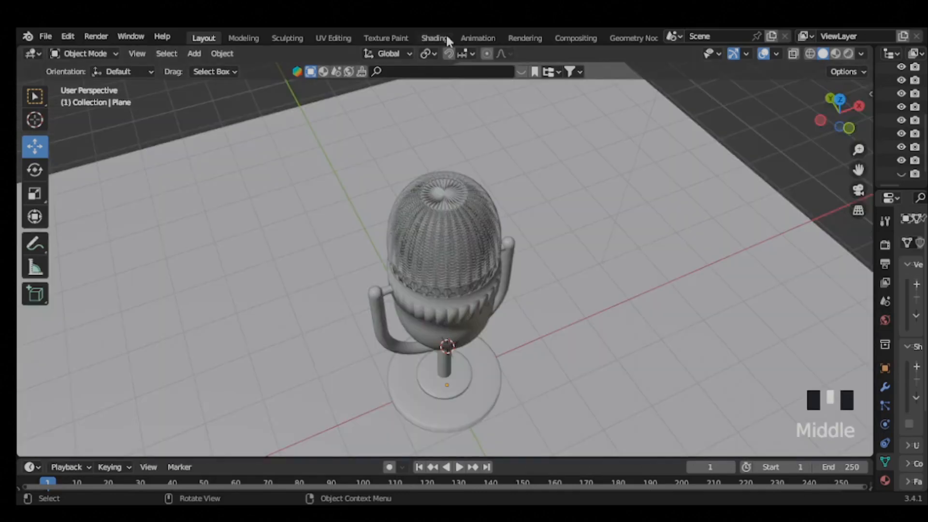
In the Shading workspace, select the mesh dome and create a new material for it.
{"action": "left_click", "coordinate": [435, 37]}
{"action": "scroll", "coordinate": [455, 188], "scroll_direction": "down", "scroll_amount": 6}
{"action": "scroll", "coordinate": [457, 199], "scroll_direction": "up", "scroll_amount": 4}
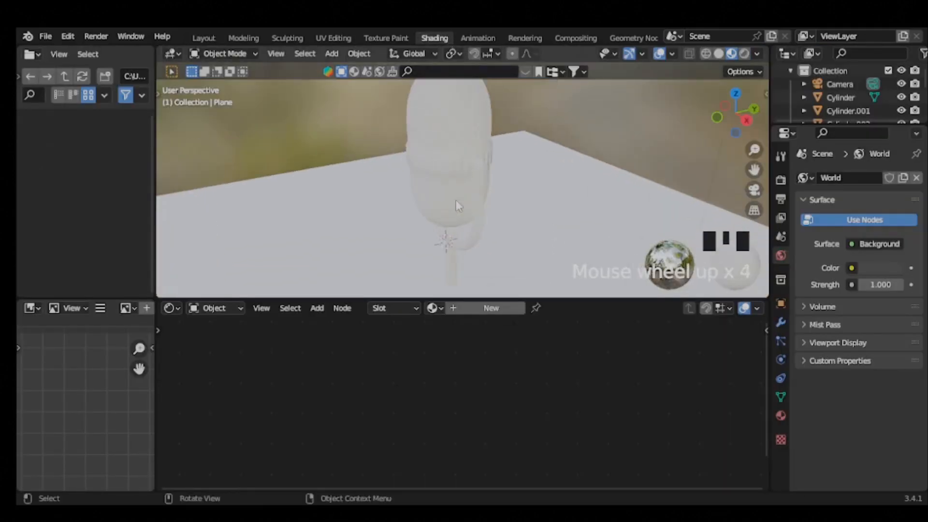
{"action": "left_click", "coordinate": [492, 128]}
{"action": "scroll", "coordinate": [492, 128], "scroll_direction": "down", "scroll_amount": 2}
{"action": "middle_click_drag", "start_coordinate": [491, 128], "coordinate": [478, 194]}
{"action": "left_click", "coordinate": [466, 308]}
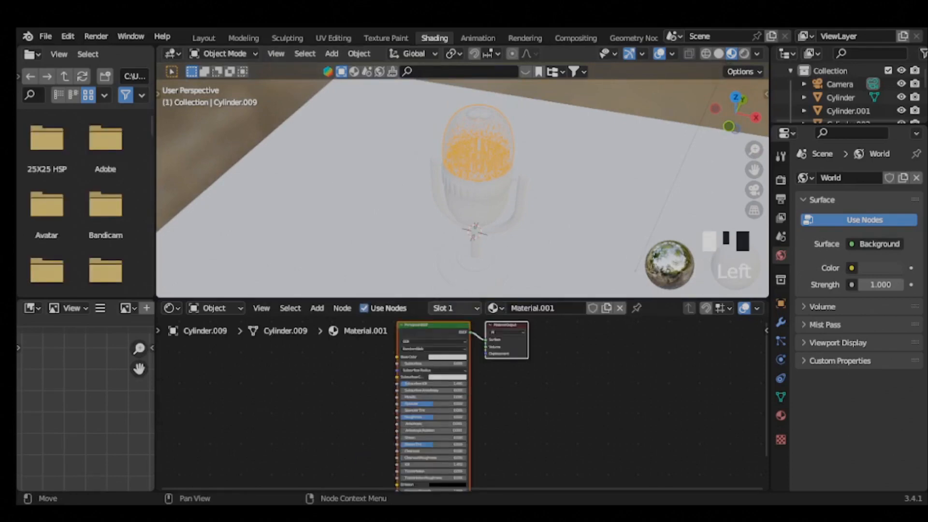
{"action": "left_click", "coordinate": [454, 308]}
Set the dome material's specular to 0.364 and its subsurface colour to a dark purple.
{"action": "scroll", "coordinate": [455, 429], "scroll_direction": "up", "scroll_amount": 13}
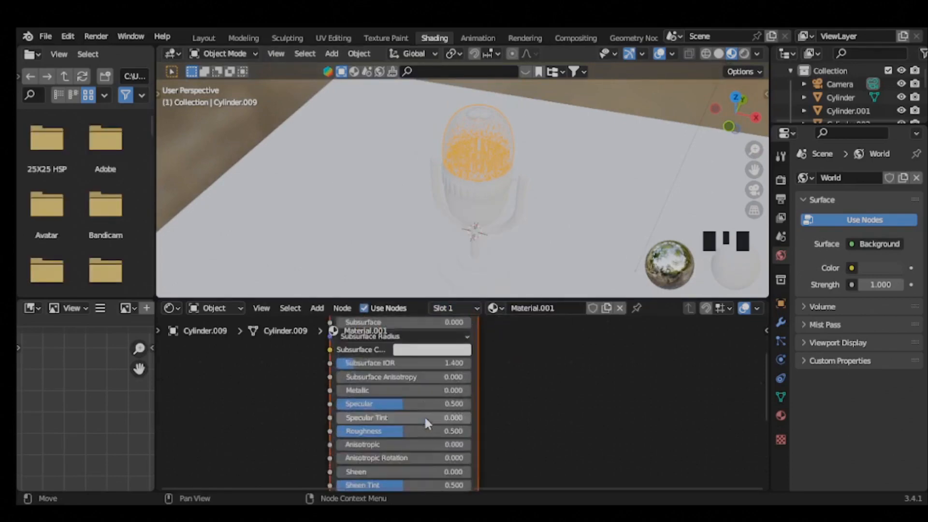
{"action": "scroll", "coordinate": [301, 385], "scroll_direction": "up", "scroll_amount": 1}
{"action": "scroll", "coordinate": [301, 385], "scroll_direction": "down", "scroll_amount": 1}
{"action": "left_click_drag", "start_coordinate": [401, 404], "coordinate": [376, 390]}
{"action": "left_click", "coordinate": [420, 331]}
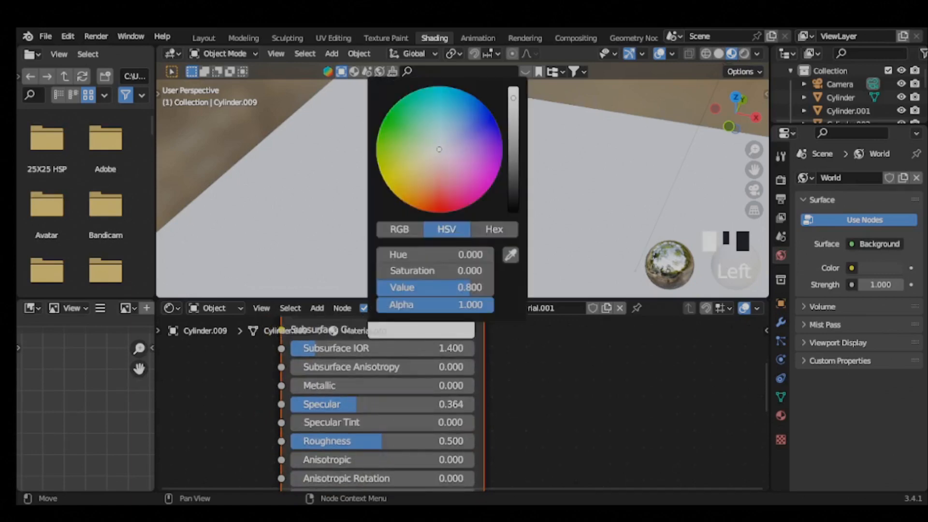
{"action": "left_click_drag", "start_coordinate": [512, 100], "coordinate": [516, 181]}
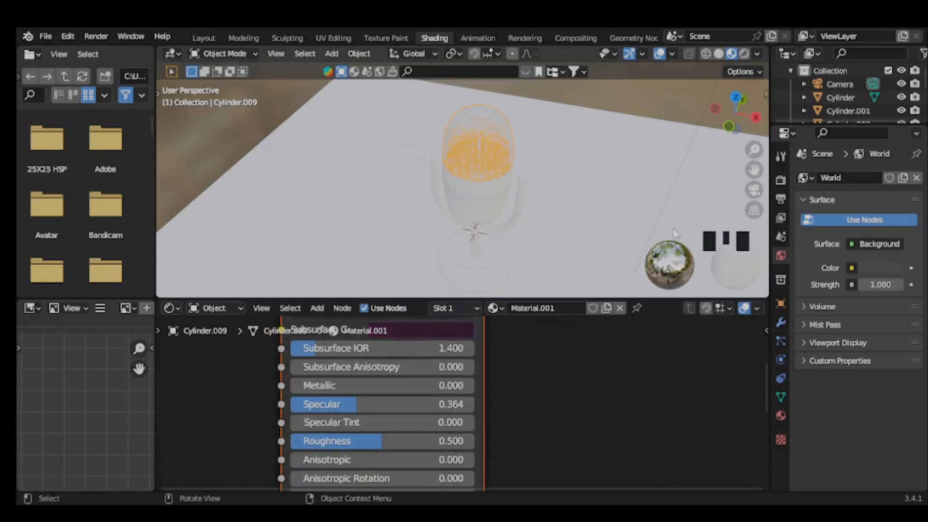
{"action": "left_click", "coordinate": [419, 330]}
Set the dome material's specular tint to 0.150 and its roughness to about 0.032.
{"action": "left_click_drag", "start_coordinate": [360, 423], "coordinate": [508, 423]}
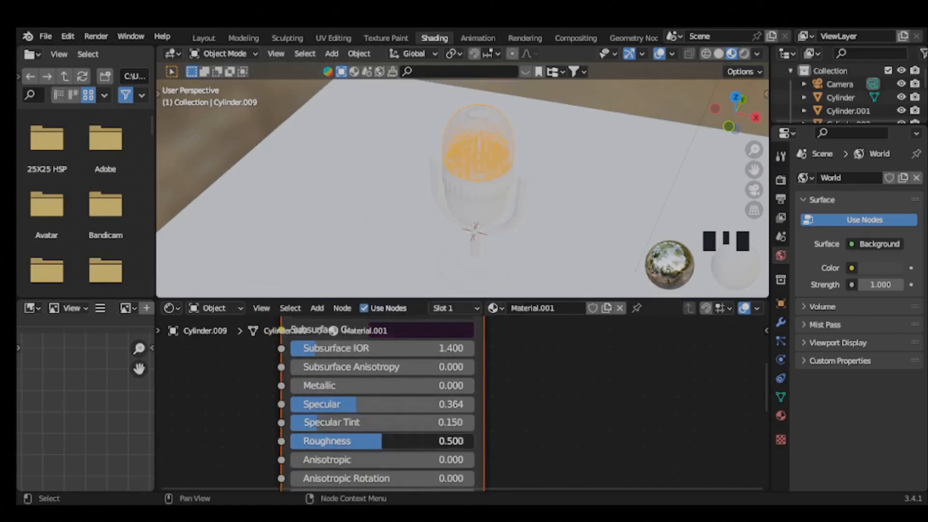
{"action": "left_click_drag", "start_coordinate": [431, 440], "coordinate": [345, 440]}
Change the dome material's emission colour from black to a very dark grey.
{"action": "scroll", "coordinate": [349, 448], "scroll_direction": "down", "scroll_amount": 4}
{"action": "middle_click_drag", "start_coordinate": [350, 450], "coordinate": [334, 382]}
{"action": "scroll", "coordinate": [381, 428], "scroll_direction": "up", "scroll_amount": 3}
{"action": "middle_click_drag", "start_coordinate": [381, 430], "coordinate": [427, 329]}
{"action": "scroll", "coordinate": [374, 428], "scroll_direction": "up", "scroll_amount": 6}
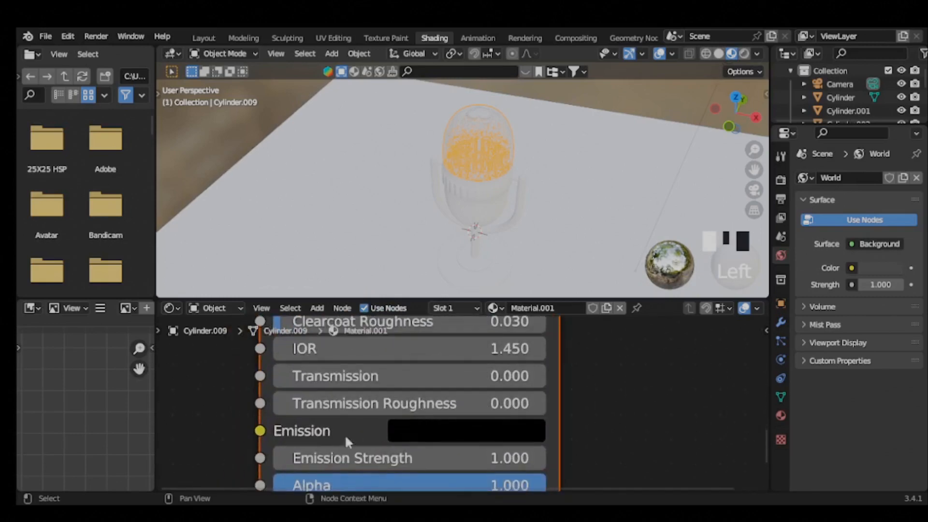
{"action": "left_click", "coordinate": [419, 430]}
{"action": "left_click_drag", "start_coordinate": [602, 213], "coordinate": [602, 234]}
Lower the dome material's specular to 0.155.
{"action": "scroll", "coordinate": [386, 464], "scroll_direction": "down", "scroll_amount": 2}
{"action": "middle_click_drag", "start_coordinate": [380, 476], "coordinate": [383, 390]}
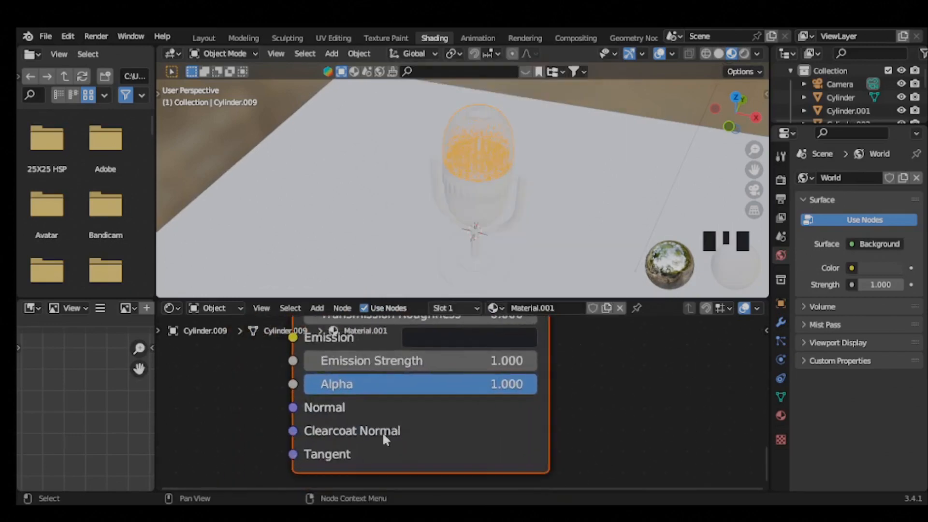
{"action": "scroll", "coordinate": [384, 439], "scroll_direction": "down", "scroll_amount": 5}
{"action": "middle_click_drag", "start_coordinate": [383, 439], "coordinate": [400, 488]}
{"action": "scroll", "coordinate": [393, 425], "scroll_direction": "down", "scroll_amount": 2}
{"action": "middle_click_drag", "start_coordinate": [409, 350], "coordinate": [386, 486]}
{"action": "scroll", "coordinate": [391, 412], "scroll_direction": "up", "scroll_amount": 5}
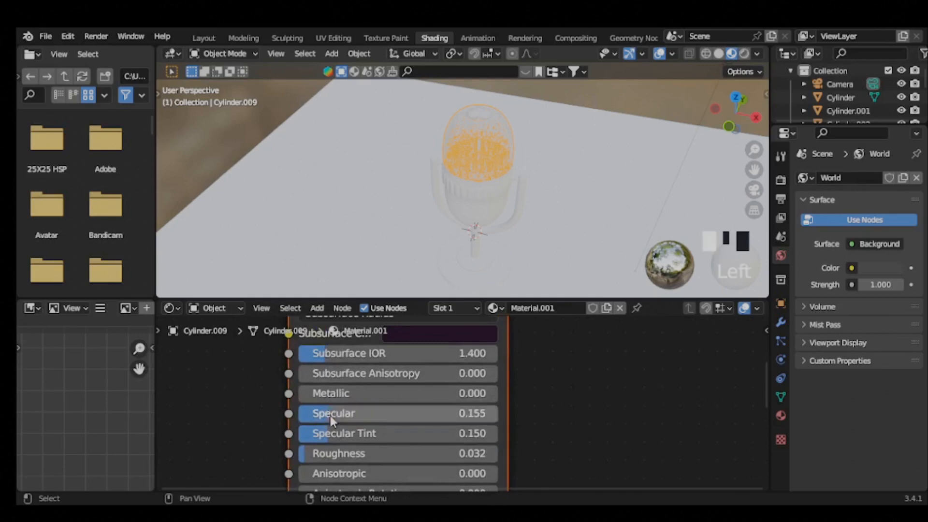
Darken the dome material's base colour to a near-black with value 0.002.
{"action": "middle_click_drag", "start_coordinate": [404, 334], "coordinate": [439, 448]}
{"action": "scroll", "coordinate": [430, 412], "scroll_direction": "down", "scroll_amount": 3}
{"action": "left_click", "coordinate": [437, 410]}
{"action": "left_click_drag", "start_coordinate": [515, 212], "coordinate": [515, 306]}
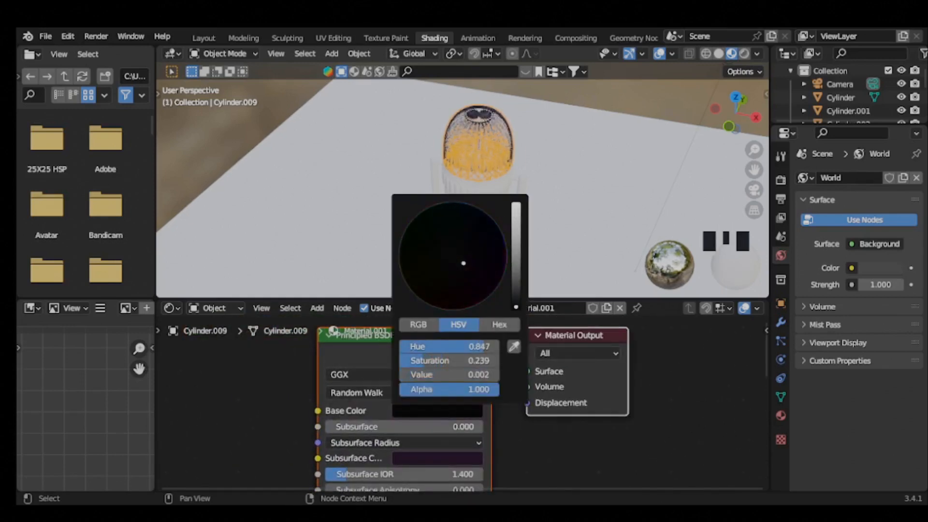
{"action": "scroll", "coordinate": [459, 422], "scroll_direction": "up", "scroll_amount": 1}
{"action": "scroll", "coordinate": [395, 360], "scroll_direction": "down", "scroll_amount": 5}
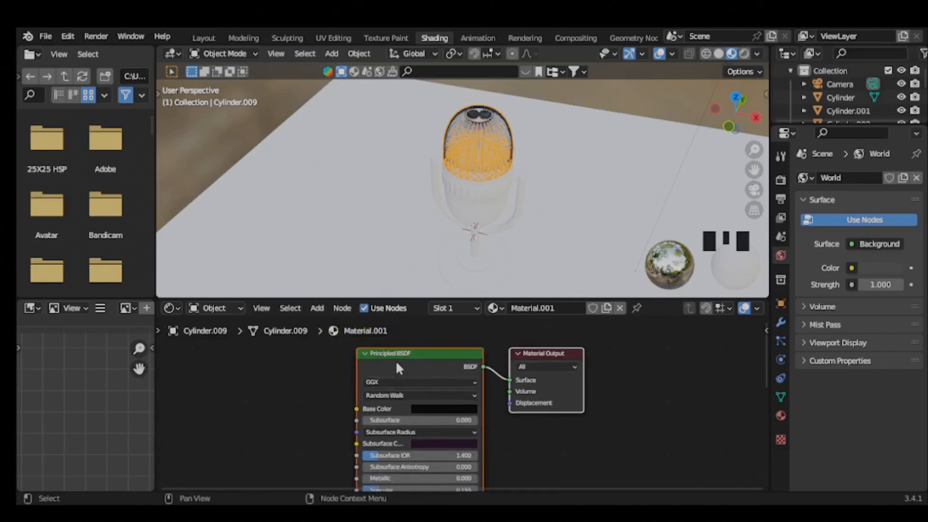
Switch the 3D view to rendered shading and inspect the lit microphone from a closer angle.
{"action": "left_click", "coordinate": [745, 54]}
{"action": "scroll", "coordinate": [452, 151], "scroll_direction": "up", "scroll_amount": 5}
{"action": "middle_click_drag", "start_coordinate": [422, 153], "coordinate": [437, 154]}
{"action": "scroll", "coordinate": [464, 152], "scroll_direction": "down", "scroll_amount": 3}
{"action": "left_click", "coordinate": [575, 144]}
{"action": "middle_click_drag", "start_coordinate": [576, 144], "coordinate": [512, 176]}
{"action": "scroll", "coordinate": [532, 169], "scroll_direction": "down", "scroll_amount": 2}
{"action": "scroll", "coordinate": [841, 112], "scroll_direction": "down", "scroll_amount": 5}
Hide the outer dome Cylinder.009 and give the inner dome Cylinder.008 a new material with a dark blue base colour.
{"action": "left_click", "coordinate": [901, 97]}
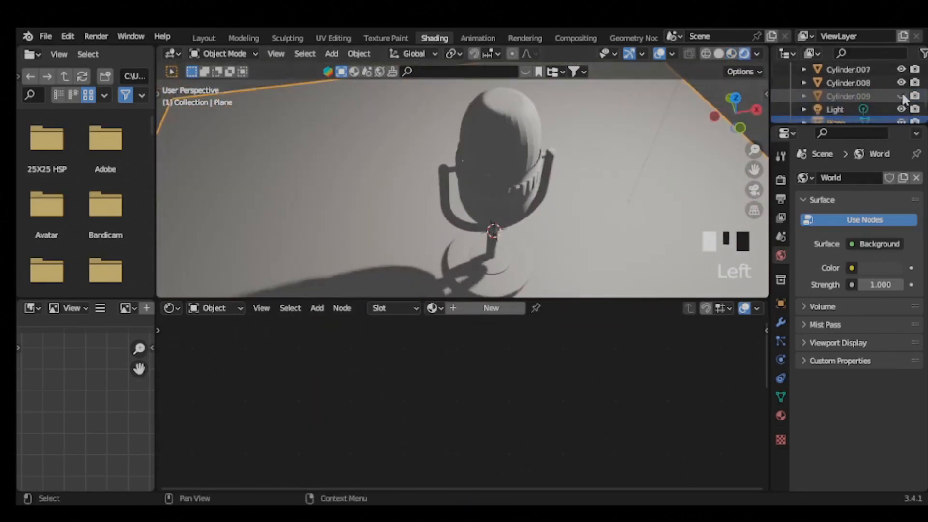
{"action": "left_click", "coordinate": [467, 309]}
{"action": "left_click", "coordinate": [451, 408]}
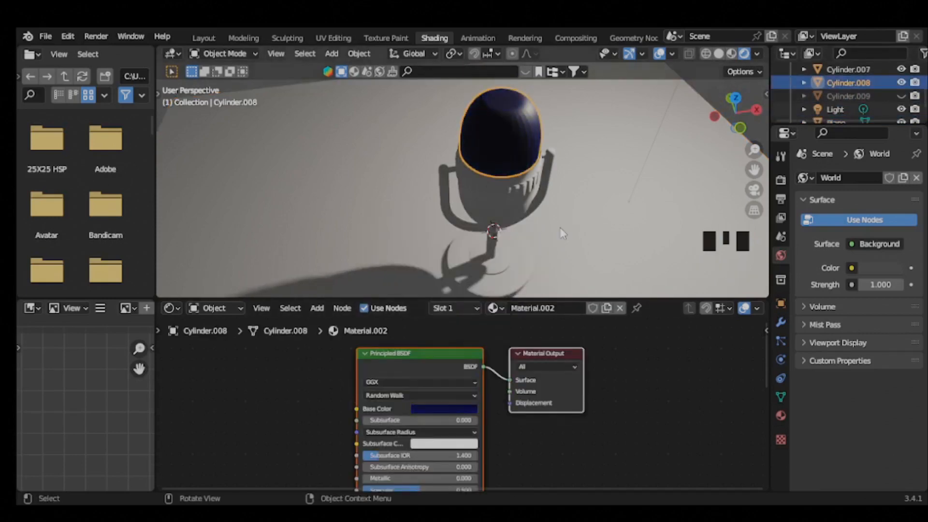
Give the microphone's lower body a new material with a very dark red-brown base colour of value 0.030.
{"action": "double_click", "coordinate": [497, 209]}
{"action": "middle_click_drag", "start_coordinate": [497, 210], "coordinate": [512, 271]}
{"action": "left_click", "coordinate": [527, 308]}
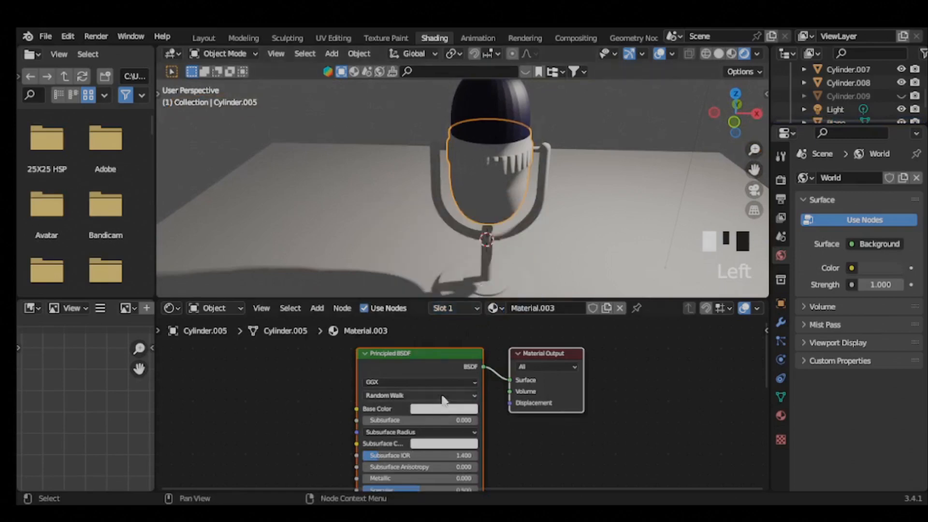
{"action": "left_click", "coordinate": [493, 308]}
{"action": "left_click", "coordinate": [443, 409]}
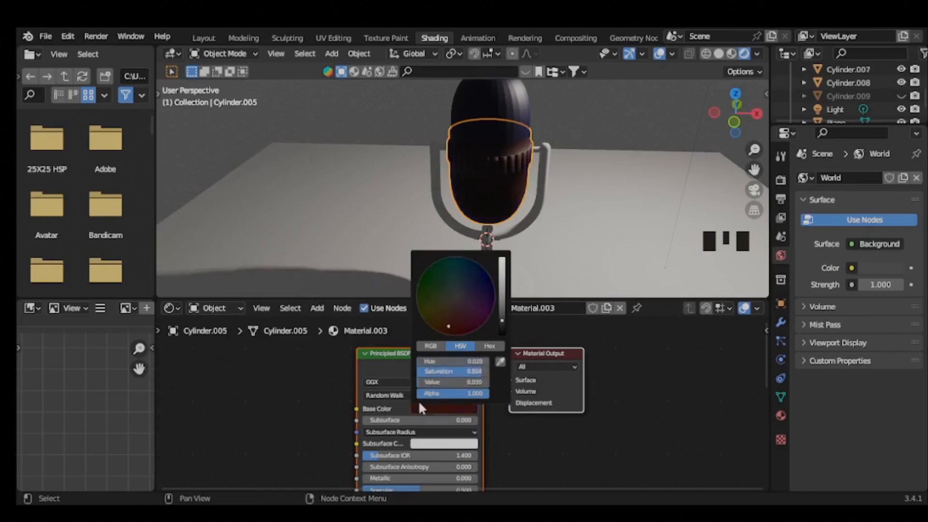
Set the lower body material's roughness to 0.723 and its metallic to 0.977.
{"action": "scroll", "coordinate": [419, 406], "scroll_direction": "down", "scroll_amount": 2}
{"action": "middle_click_drag", "start_coordinate": [420, 483], "coordinate": [400, 409]}
{"action": "scroll", "coordinate": [399, 410], "scroll_direction": "up", "scroll_amount": 8}
{"action": "left_click_drag", "start_coordinate": [399, 417], "coordinate": [438, 418]}
{"action": "left_click_drag", "start_coordinate": [315, 359], "coordinate": [474, 360]}
{"action": "scroll", "coordinate": [378, 376], "scroll_direction": "up", "scroll_amount": 1}
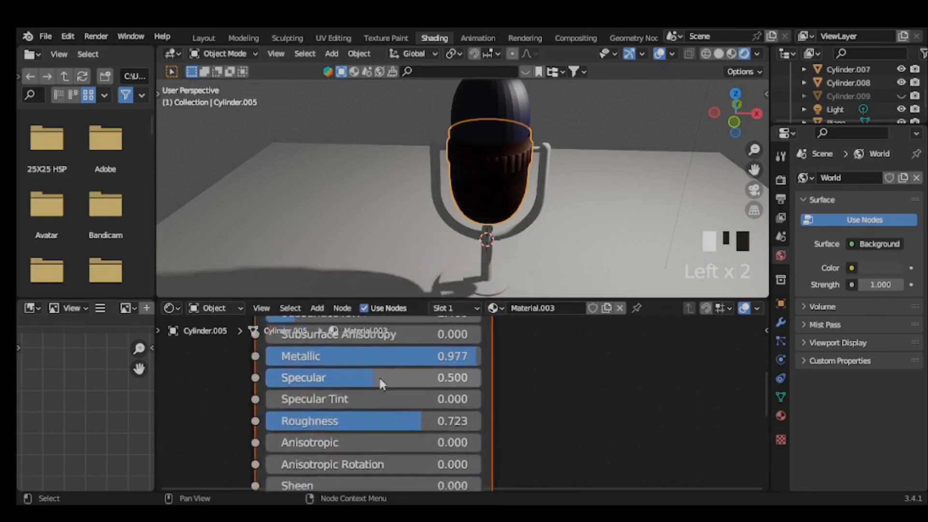
Shift the lower body's base colour to a saturated dark brown with hue 0.089 and value 0.030.
{"action": "scroll", "coordinate": [378, 376], "scroll_direction": "down", "scroll_amount": 6}
{"action": "middle_click_drag", "start_coordinate": [380, 382], "coordinate": [412, 497]}
{"action": "scroll", "coordinate": [385, 403], "scroll_direction": "up", "scroll_amount": 5}
{"action": "scroll", "coordinate": [387, 435], "scroll_direction": "down", "scroll_amount": 4}
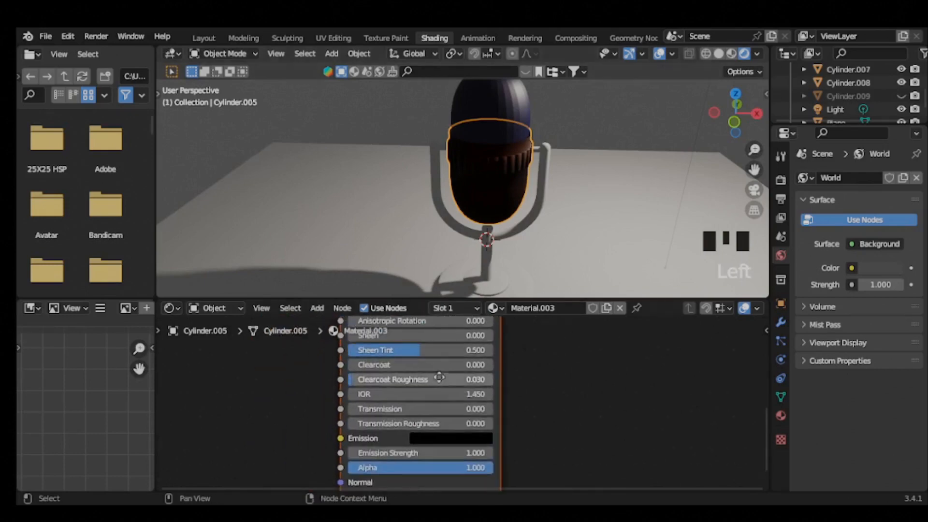
{"action": "middle_click_drag", "start_coordinate": [428, 358], "coordinate": [463, 487]}
{"action": "scroll", "coordinate": [466, 427], "scroll_direction": "down", "scroll_amount": 1}
{"action": "scroll", "coordinate": [469, 403], "scroll_direction": "up", "scroll_amount": 2}
{"action": "left_click", "coordinate": [476, 417]}
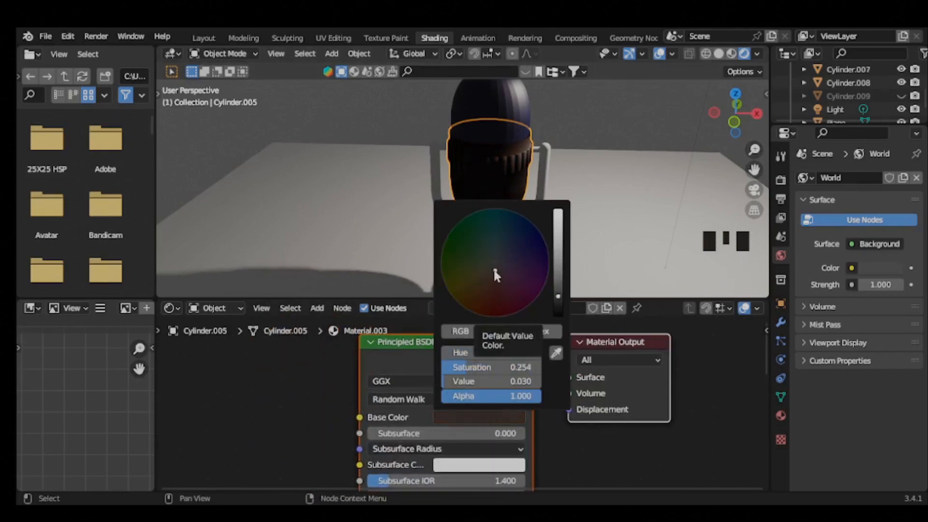
{"action": "left_click_drag", "start_coordinate": [494, 270], "coordinate": [461, 261]}
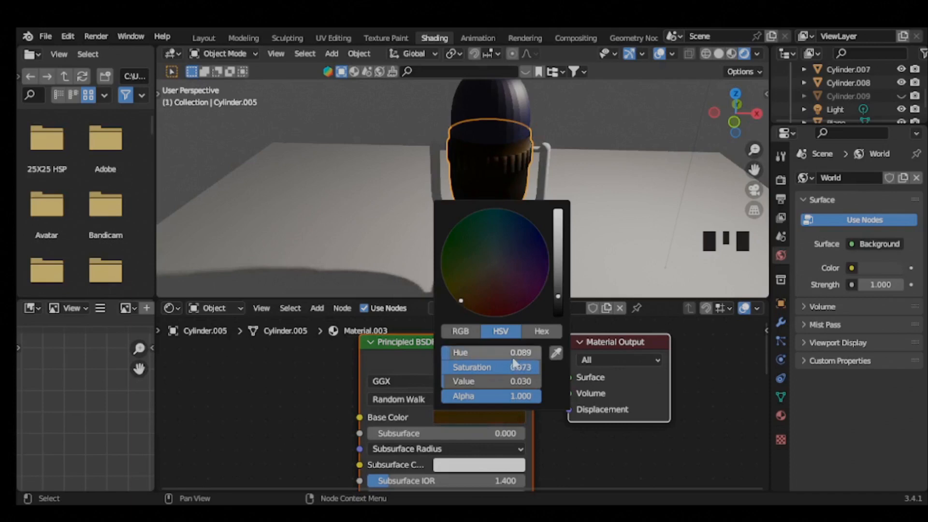
Give the right half of the U-shaped arm a new magenta material and raise its metallic to about 0.75.
{"action": "left_click", "coordinate": [450, 228], "text": "shift"}
{"action": "left_click", "coordinate": [450, 228]}
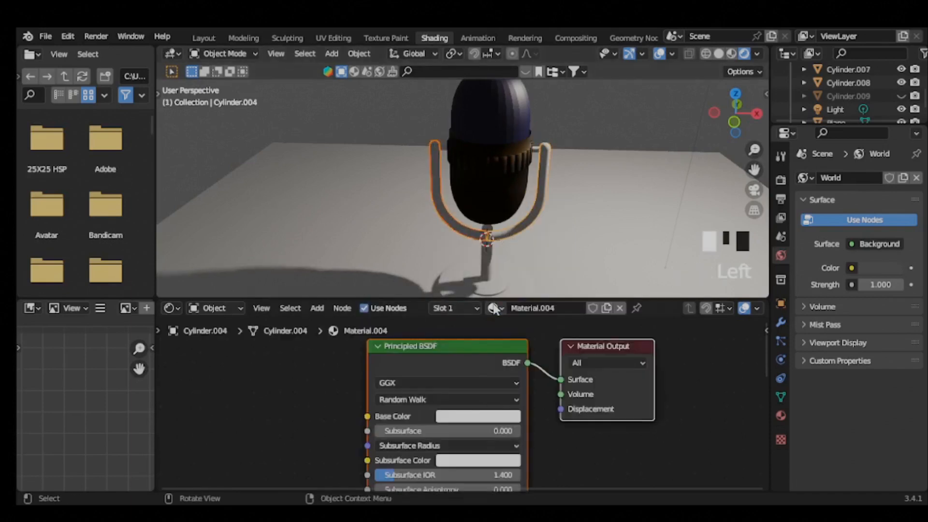
{"action": "left_click", "coordinate": [458, 419]}
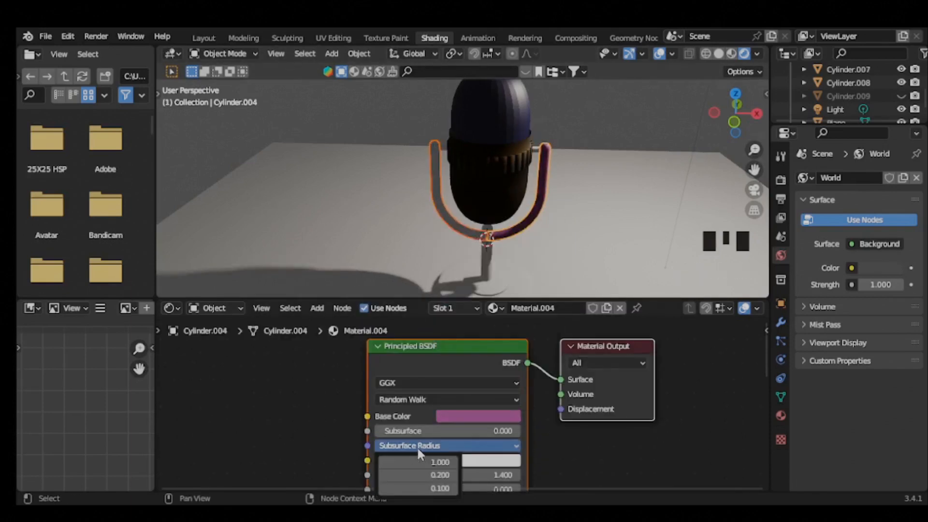
{"action": "scroll", "coordinate": [475, 445], "scroll_direction": "down", "scroll_amount": 3}
{"action": "scroll", "coordinate": [474, 472], "scroll_direction": "up", "scroll_amount": 5}
{"action": "middle_click_drag", "start_coordinate": [473, 472], "coordinate": [454, 346]}
{"action": "left_click_drag", "start_coordinate": [453, 363], "coordinate": [481, 363]}
Select the stem and both base discs, add a new material to the large disc, and make its subsurface colour pink.
{"action": "left_click", "coordinate": [485, 264]}
{"action": "left_click", "coordinate": [456, 283], "text": "shift"}
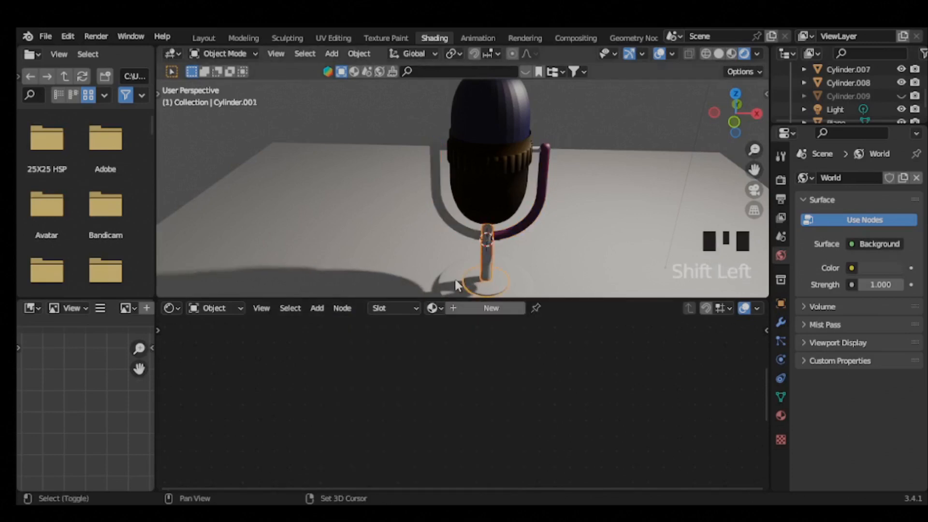
{"action": "left_click", "coordinate": [466, 308]}
{"action": "left_click", "coordinate": [467, 308]}
{"action": "scroll", "coordinate": [426, 404], "scroll_direction": "up", "scroll_amount": 3}
{"action": "scroll", "coordinate": [430, 391], "scroll_direction": "down", "scroll_amount": 7}
{"action": "left_click", "coordinate": [451, 337]}
{"action": "left_click", "coordinate": [482, 213]}
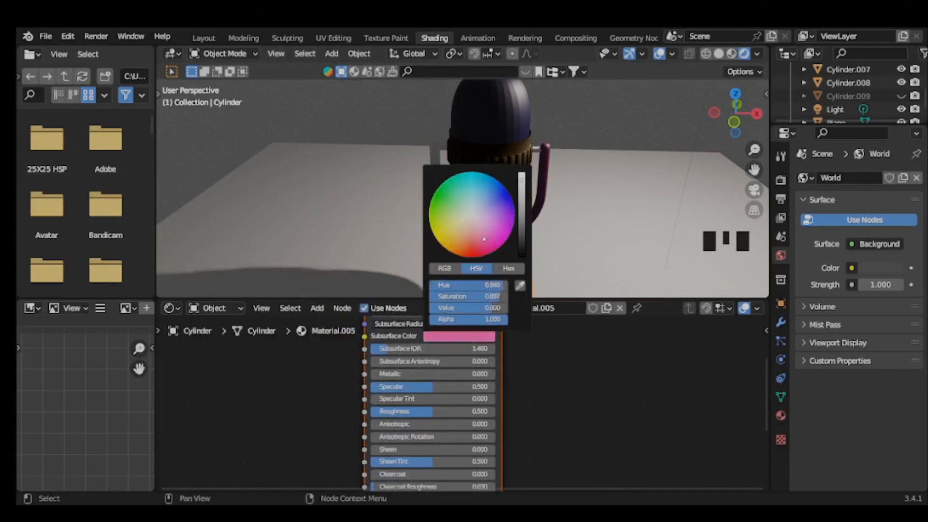
Set the base disc material's metallic to 0.855, specular to 0.200, specular tint to 0.386 and roughness to 0.650.
{"action": "left_click_drag", "start_coordinate": [462, 373], "coordinate": [489, 372]}
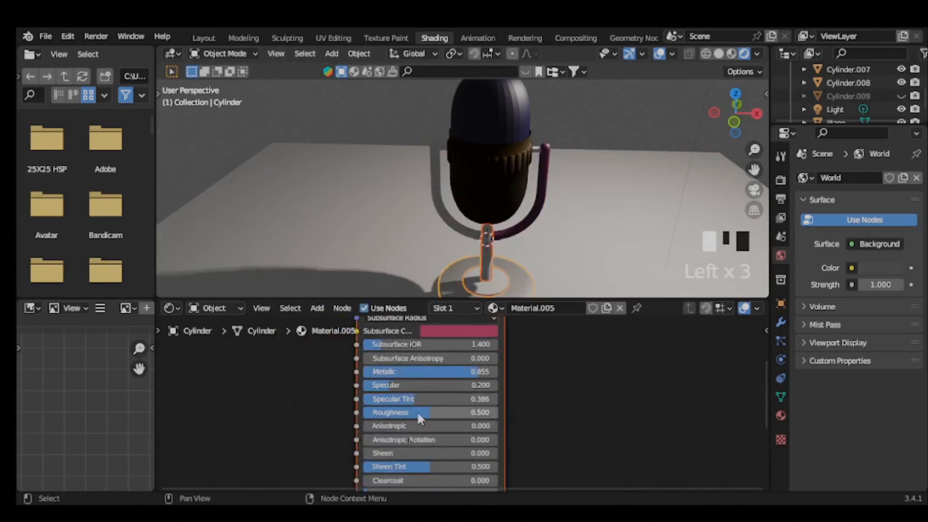
{"action": "left_click_drag", "start_coordinate": [418, 413], "coordinate": [439, 413]}
{"action": "scroll", "coordinate": [418, 456], "scroll_direction": "down", "scroll_amount": 3}
{"action": "middle_click_drag", "start_coordinate": [417, 459], "coordinate": [411, 367]}
{"action": "key", "text": "ctrl+z"}
{"action": "scroll", "coordinate": [436, 377], "scroll_direction": "down", "scroll_amount": 3}
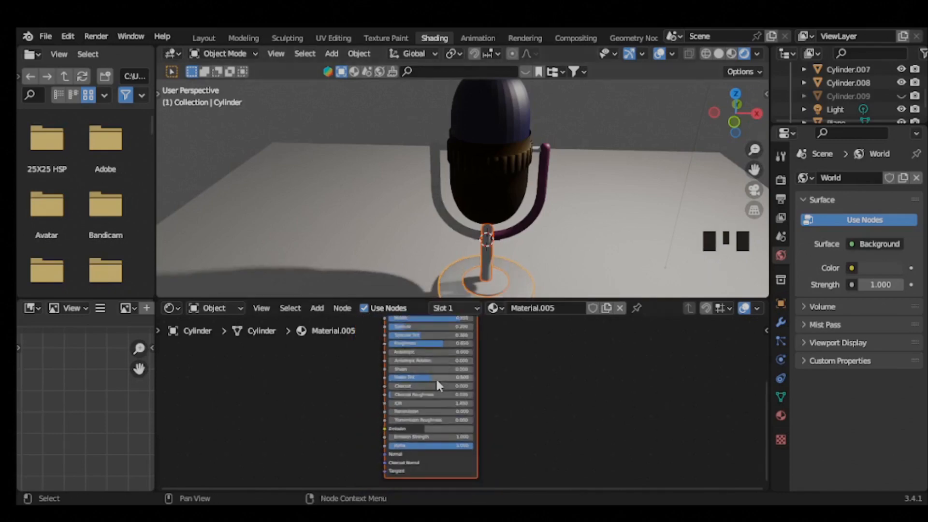
Change the large base disc's base colour to a dark red-brown.
{"action": "scroll", "coordinate": [434, 403], "scroll_direction": "up", "scroll_amount": 2}
{"action": "middle_click_drag", "start_coordinate": [430, 407], "coordinate": [431, 460]}
{"action": "middle_click_drag", "start_coordinate": [430, 352], "coordinate": [459, 464]}
{"action": "scroll", "coordinate": [446, 375], "scroll_direction": "up", "scroll_amount": 4}
{"action": "middle_click_drag", "start_coordinate": [446, 375], "coordinate": [394, 416]}
{"action": "left_click", "coordinate": [433, 385]}
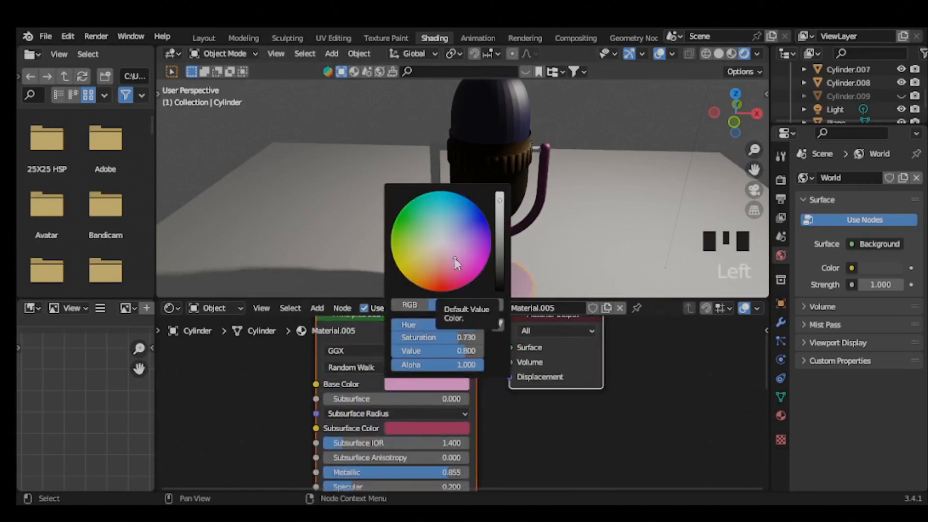
{"action": "scroll", "coordinate": [462, 402], "scroll_direction": "down", "scroll_amount": 2}
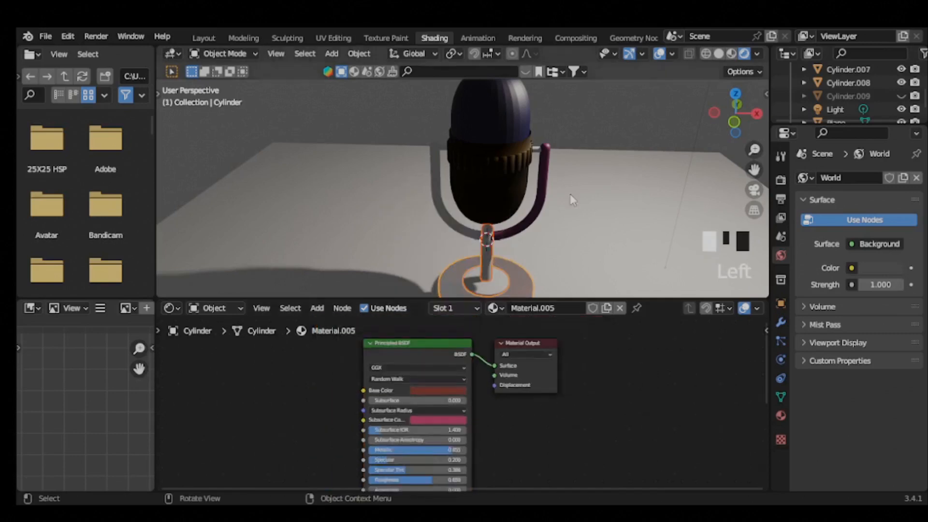
Select the left arm half and the two side pins, and add a new material to the right pin.
{"action": "middle_click_drag", "start_coordinate": [572, 198], "coordinate": [317, 224]}
{"action": "left_click", "coordinate": [450, 223]}
{"action": "middle_click_drag", "start_coordinate": [449, 220], "coordinate": [492, 207]}
{"action": "scroll", "coordinate": [478, 214], "scroll_direction": "up", "scroll_amount": 3}
{"action": "scroll", "coordinate": [488, 213], "scroll_direction": "down", "scroll_amount": 4}
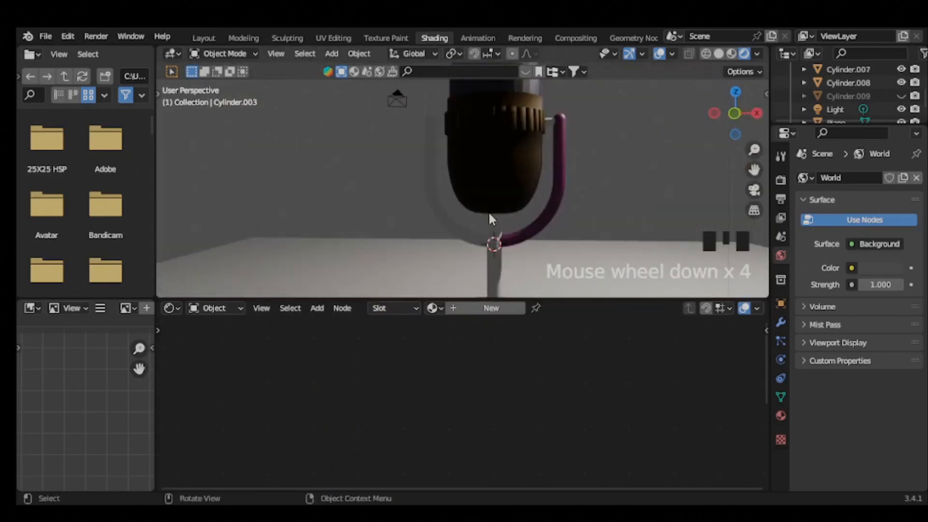
{"action": "left_click", "coordinate": [431, 119]}
{"action": "scroll", "coordinate": [432, 117], "scroll_direction": "up", "scroll_amount": 2}
{"action": "scroll", "coordinate": [432, 116], "scroll_direction": "down", "scroll_amount": 2}
{"action": "middle_click_drag", "start_coordinate": [432, 116], "coordinate": [428, 175], "text": "shift"}
{"action": "scroll", "coordinate": [428, 175], "scroll_direction": "up", "scroll_amount": 3}
{"action": "left_click", "coordinate": [627, 174]}
{"action": "scroll", "coordinate": [627, 174], "scroll_direction": "down", "scroll_amount": 4}
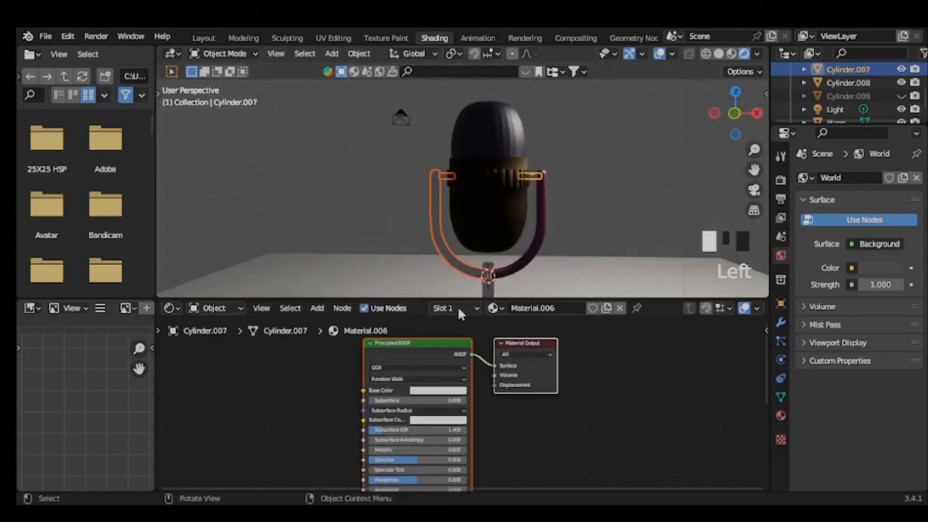
Change the base colour of the magenta arm half from magenta to dark red.
{"action": "scroll", "coordinate": [436, 395], "scroll_direction": "up", "scroll_amount": 2}
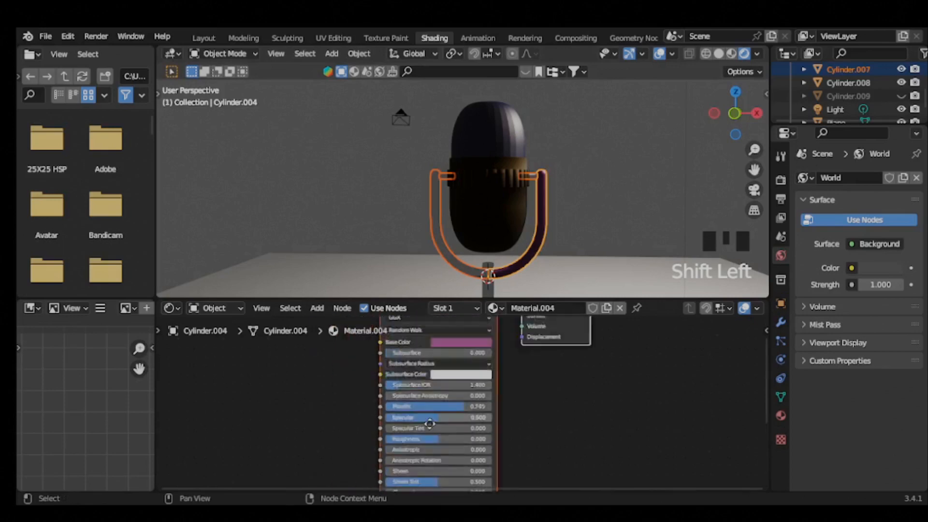
{"action": "left_click", "coordinate": [462, 424]}
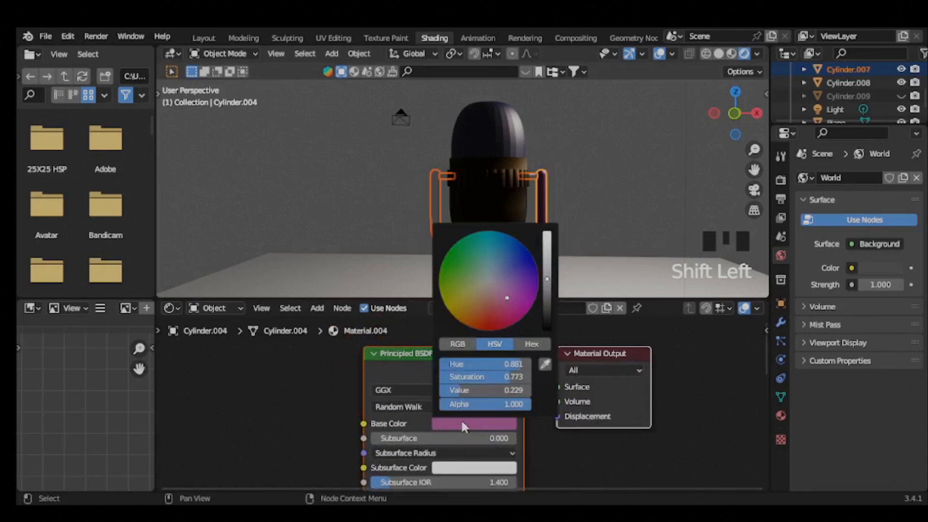
{"action": "left_click", "coordinate": [615, 243]}
{"action": "left_click", "coordinate": [436, 224]}
Give the vertical stem a new material with an orange-red base colour.
{"action": "middle_click_drag", "start_coordinate": [556, 227], "coordinate": [483, 203]}
{"action": "scroll", "coordinate": [893, 112], "scroll_direction": "down", "scroll_amount": 2}
{"action": "middle_click_drag", "start_coordinate": [555, 160], "coordinate": [396, 236]}
{"action": "scroll", "coordinate": [395, 237], "scroll_direction": "up", "scroll_amount": 3}
{"action": "middle_click_drag", "start_coordinate": [459, 263], "coordinate": [451, 166], "text": "shift"}
{"action": "left_click", "coordinate": [428, 226]}
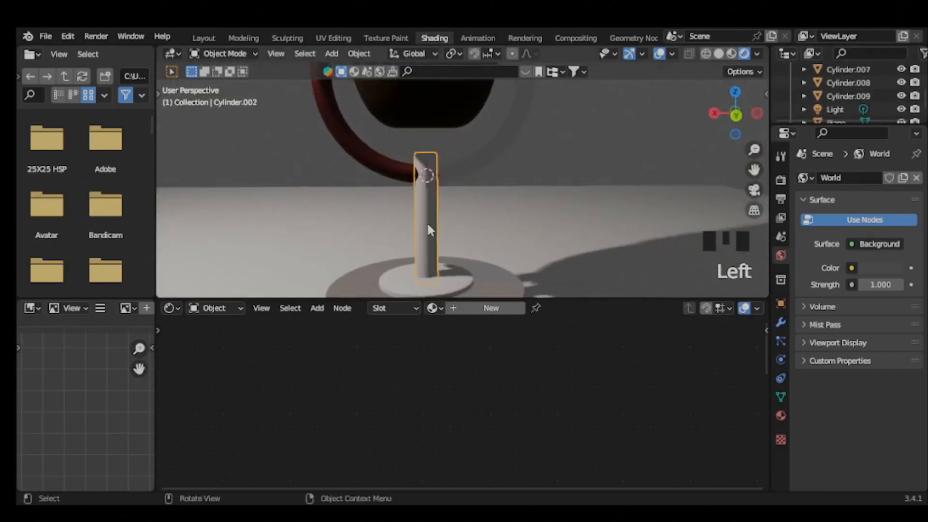
{"action": "middle_click_drag", "start_coordinate": [428, 225], "coordinate": [402, 232]}
{"action": "scroll", "coordinate": [411, 232], "scroll_direction": "down", "scroll_amount": 2}
{"action": "left_click", "coordinate": [460, 309]}
{"action": "left_click", "coordinate": [459, 309]}
{"action": "left_click", "coordinate": [483, 423]}
{"action": "left_click_drag", "start_coordinate": [547, 240], "coordinate": [547, 262]}
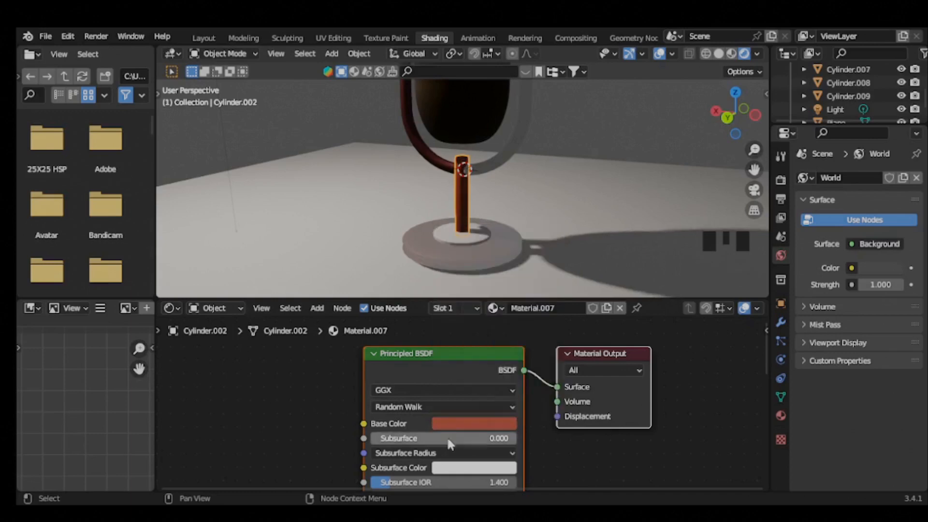
Raise the metallic value of the stem's material.
{"action": "scroll", "coordinate": [447, 438], "scroll_direction": "down", "scroll_amount": 3}
{"action": "middle_click_drag", "start_coordinate": [448, 444], "coordinate": [451, 344]}
{"action": "left_click_drag", "start_coordinate": [450, 394], "coordinate": [452, 394]}
Give the small upper base disc a new material with a dark red base colour and metallic 0.586.
{"action": "left_click", "coordinate": [463, 238]}
{"action": "left_click", "coordinate": [462, 309]}
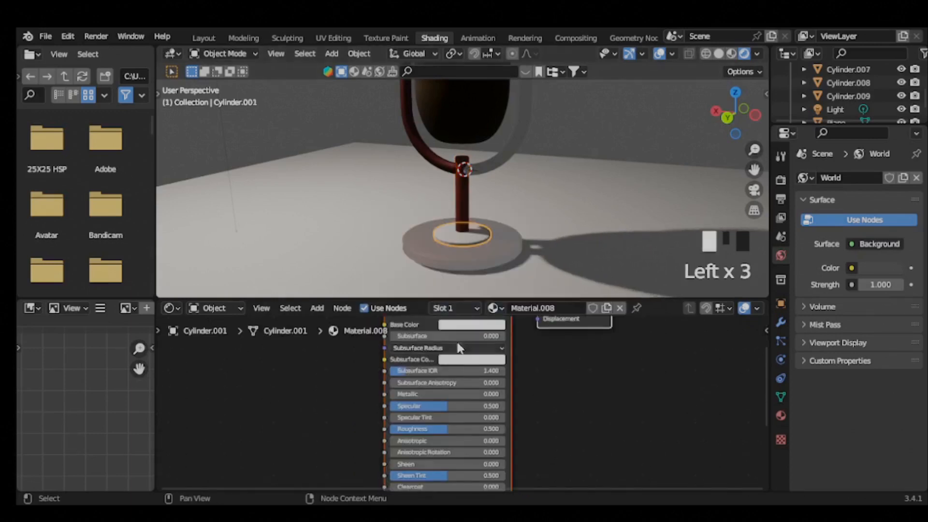
{"action": "left_click", "coordinate": [463, 326]}
{"action": "left_click_drag", "start_coordinate": [483, 226], "coordinate": [482, 230]}
{"action": "left_click_drag", "start_coordinate": [449, 394], "coordinate": [505, 393]}
{"action": "scroll", "coordinate": [491, 208], "scroll_direction": "down", "scroll_amount": 3}
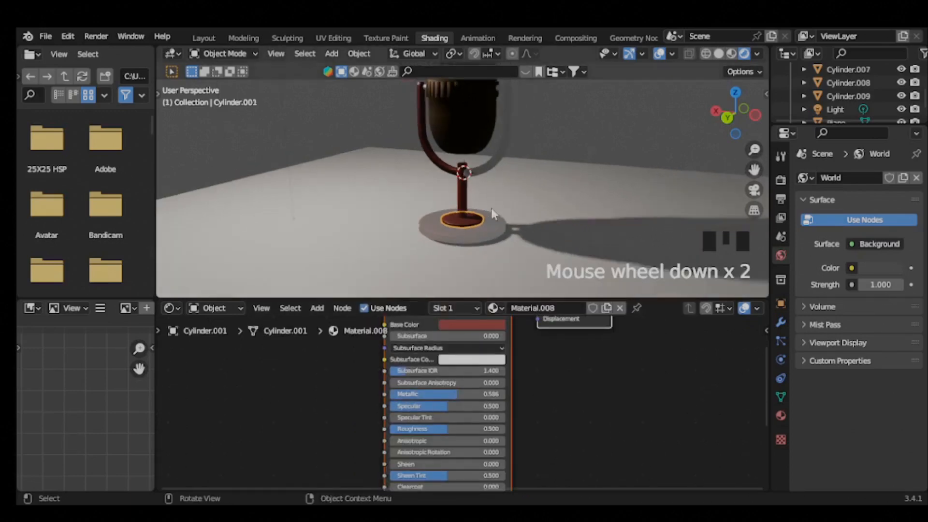
Give the uncoloured half of the U-shaped arm a new material with a matching dark red base colour.
{"action": "left_click", "coordinate": [491, 160]}
{"action": "left_click", "coordinate": [459, 309]}
{"action": "scroll", "coordinate": [450, 356], "scroll_direction": "down", "scroll_amount": 1}
{"action": "middle_click_drag", "start_coordinate": [451, 327], "coordinate": [450, 377]}
{"action": "left_click", "coordinate": [450, 377]}
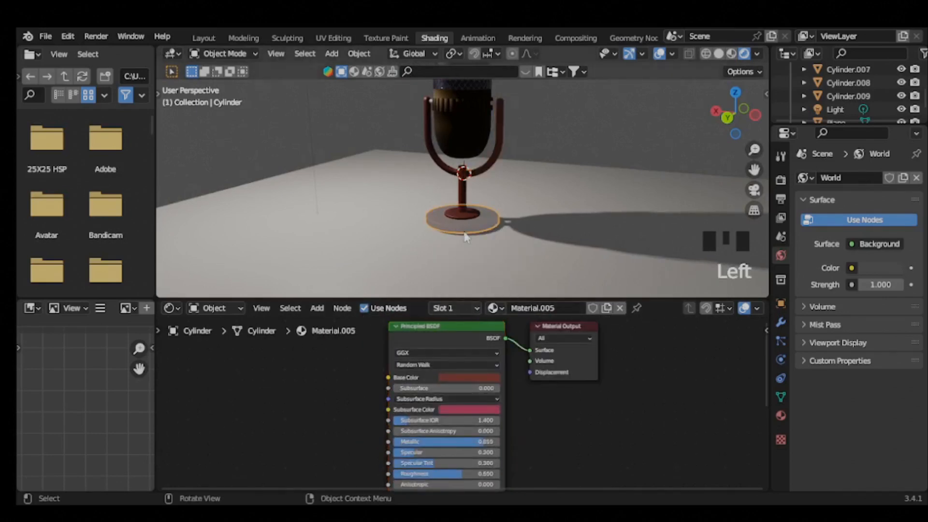
Change the large base disc's subsurface colour to a muted grey of value 0.270 and its emission colour to dark red.
{"action": "middle_click_drag", "start_coordinate": [461, 227], "coordinate": [387, 264]}
{"action": "scroll", "coordinate": [493, 217], "scroll_direction": "up", "scroll_amount": 4}
{"action": "middle_click_drag", "start_coordinate": [386, 263], "coordinate": [429, 238], "text": "shift"}
{"action": "left_click", "coordinate": [269, 132]}
{"action": "scroll", "coordinate": [276, 148], "scroll_direction": "down", "scroll_amount": 2}
{"action": "scroll", "coordinate": [276, 148], "scroll_direction": "up", "scroll_amount": 2}
{"action": "left_click", "coordinate": [456, 268]}
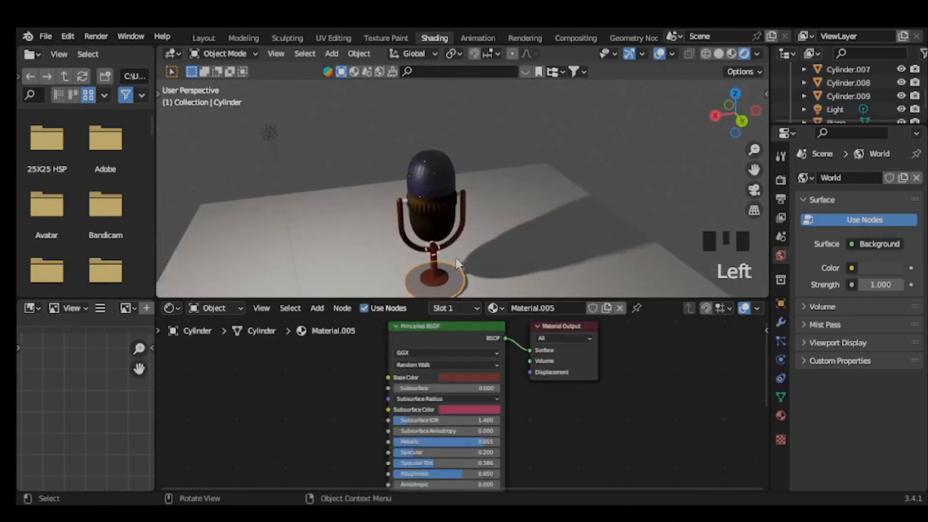
{"action": "scroll", "coordinate": [459, 269], "scroll_direction": "down", "scroll_amount": 1}
{"action": "left_click", "coordinate": [473, 377]}
{"action": "left_click", "coordinate": [460, 411]}
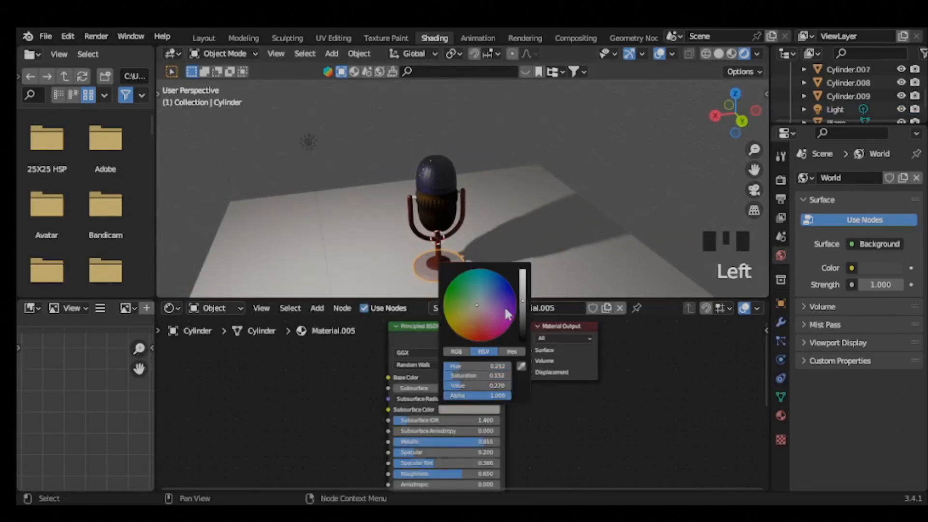
{"action": "scroll", "coordinate": [440, 438], "scroll_direction": "up", "scroll_amount": 2}
{"action": "left_click", "coordinate": [488, 398]}
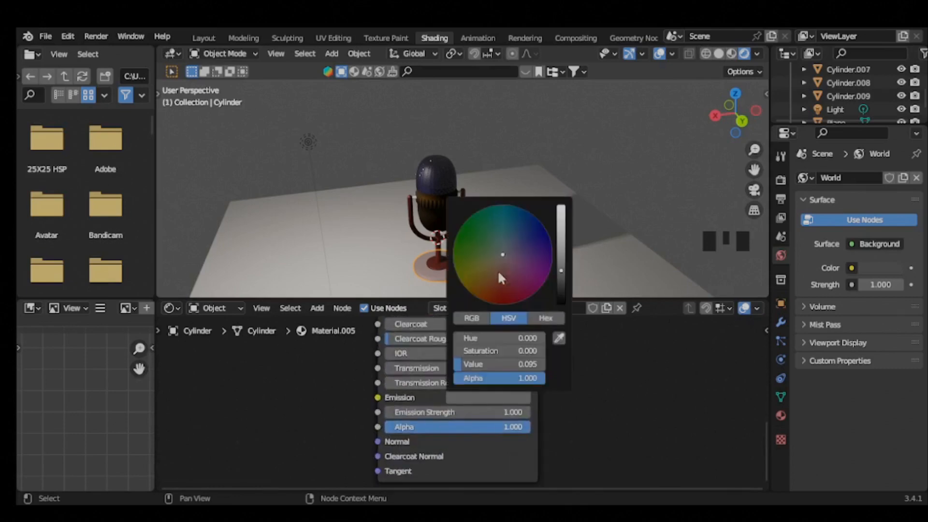
Select both side pins and give the active pin Cylinder.006 a new material with a dark red-brown base colour.
{"action": "middle_click_drag", "start_coordinate": [600, 268], "coordinate": [279, 202]}
{"action": "scroll", "coordinate": [309, 254], "scroll_direction": "up", "scroll_amount": 2}
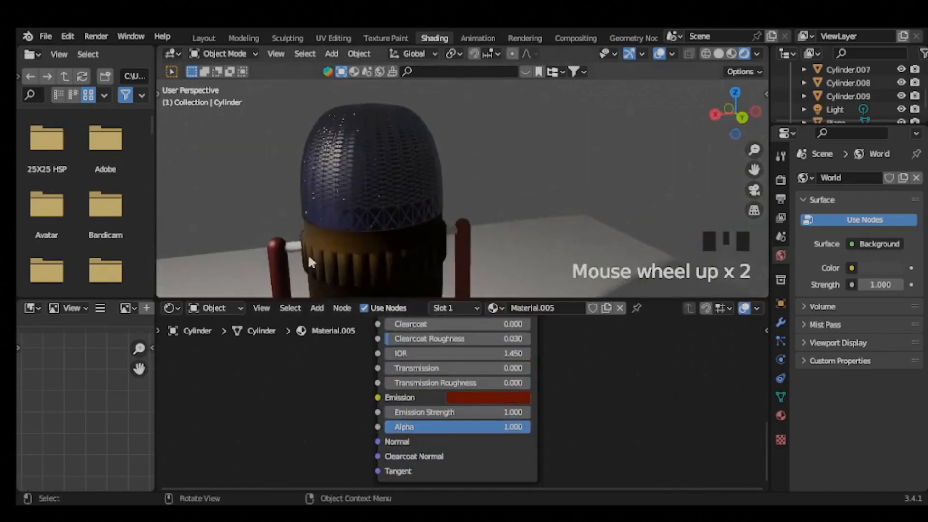
{"action": "left_click", "coordinate": [297, 254], "text": "shift"}
{"action": "left_click", "coordinate": [452, 233], "text": "shift"}
{"action": "scroll", "coordinate": [450, 363], "scroll_direction": "down", "scroll_amount": 2}
{"action": "middle_click_drag", "start_coordinate": [449, 338], "coordinate": [475, 342]}
{"action": "left_click", "coordinate": [501, 409]}
{"action": "left_click_drag", "start_coordinate": [514, 289], "coordinate": [516, 288]}
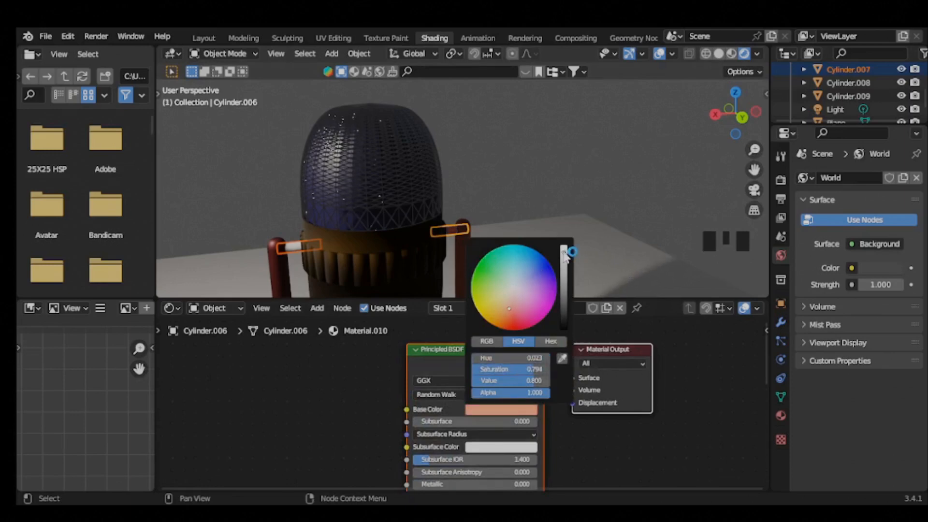
{"action": "left_click_drag", "start_coordinate": [565, 256], "coordinate": [564, 310]}
Set the other side pin's base colour to a dark red with hue 0.016, saturation 0.940 and value 0.045.
{"action": "middle_click_drag", "start_coordinate": [511, 167], "coordinate": [700, 213]}
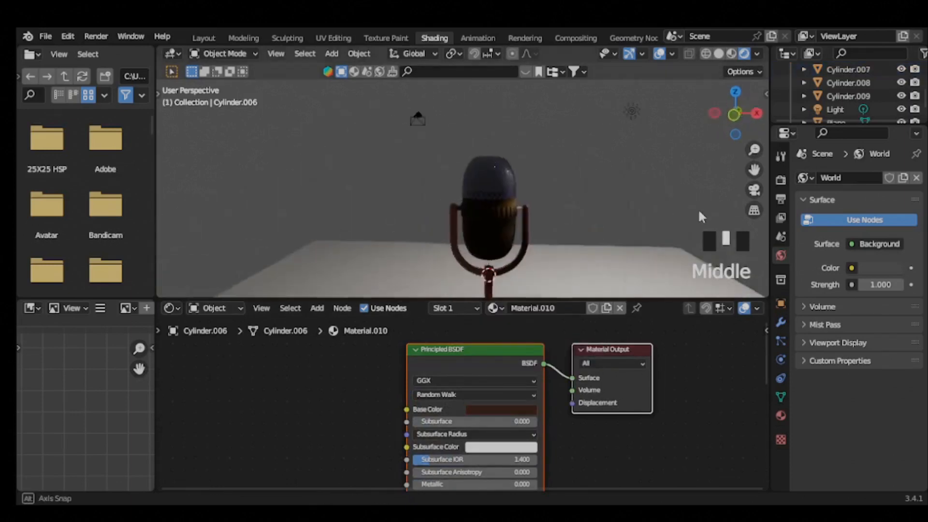
{"action": "scroll", "coordinate": [435, 263], "scroll_direction": "up", "scroll_amount": 6}
{"action": "middle_click_drag", "start_coordinate": [435, 263], "coordinate": [396, 242]}
{"action": "left_click", "coordinate": [386, 234]}
{"action": "left_click", "coordinate": [500, 409]}
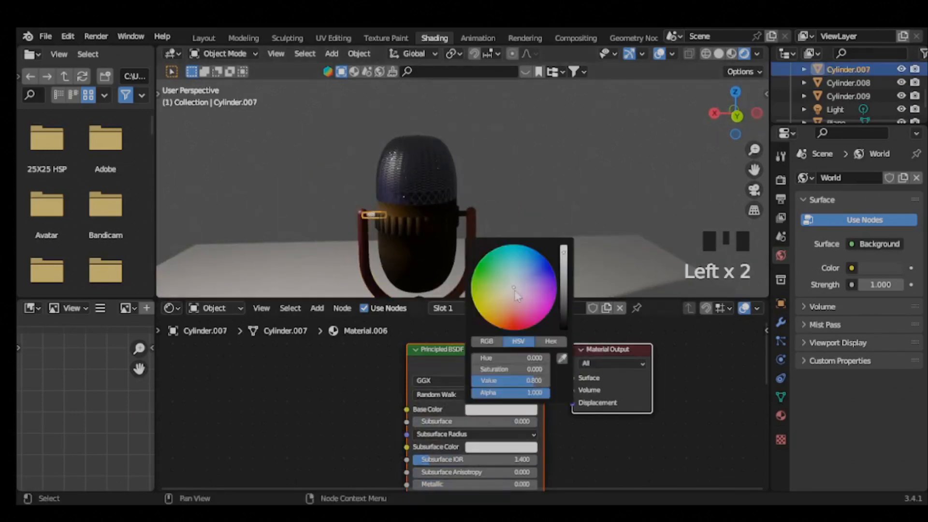
{"action": "left_click_drag", "start_coordinate": [564, 252], "coordinate": [564, 296]}
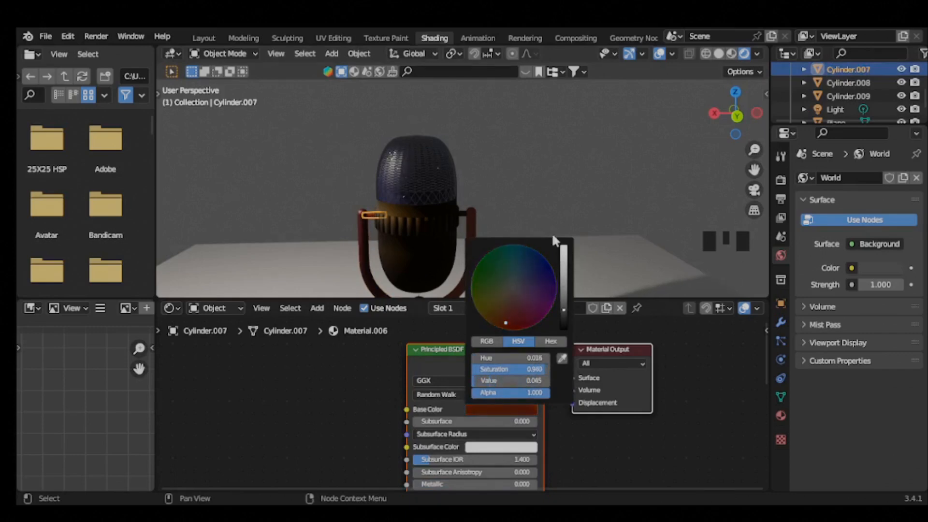
Save the file as mic 2.blend, switch the viewport to solid shading and open the Layout workspace.
{"action": "scroll", "coordinate": [628, 203], "scroll_direction": "down", "scroll_amount": 3}
{"action": "middle_click_drag", "start_coordinate": [725, 184], "coordinate": [758, 188]}
{"action": "scroll", "coordinate": [464, 141], "scroll_direction": "up", "scroll_amount": 3}
{"action": "middle_click_drag", "start_coordinate": [464, 140], "coordinate": [483, 205], "text": "shift"}
{"action": "scroll", "coordinate": [458, 173], "scroll_direction": "up", "scroll_amount": 4}
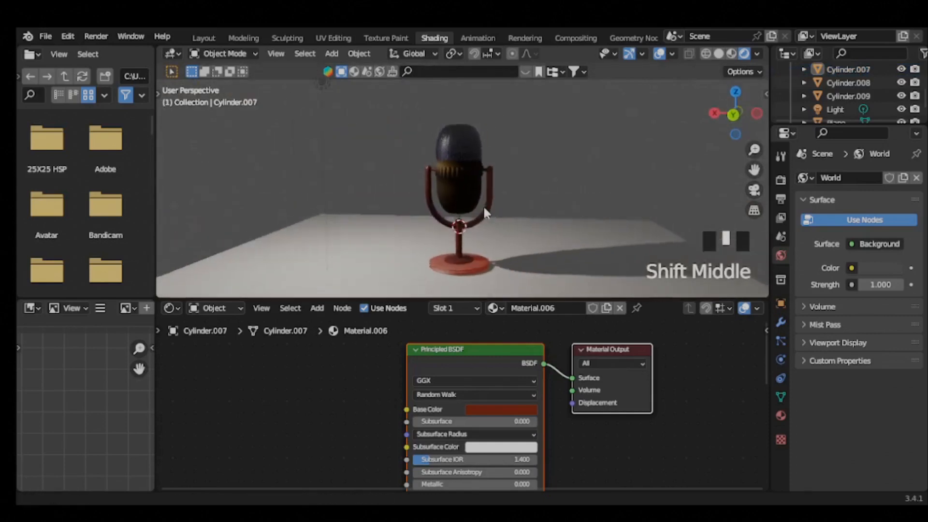
{"action": "scroll", "coordinate": [458, 193], "scroll_direction": "down", "scroll_amount": 3}
{"action": "left_click", "coordinate": [719, 53]}
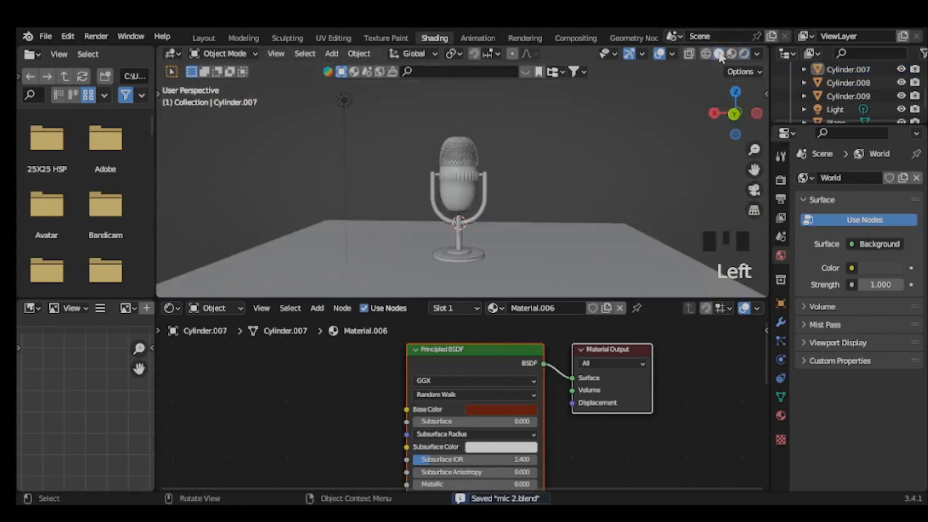
{"action": "left_click", "coordinate": [204, 37]}
{"action": "scroll", "coordinate": [491, 306], "scroll_direction": "down", "scroll_amount": 5}
Select the point light and move it until it hangs high above the microphone.
{"action": "left_click", "coordinate": [535, 216]}
{"action": "left_click", "coordinate": [36, 168]}
{"action": "left_click_drag", "start_coordinate": [562, 177], "coordinate": [634, 212]}
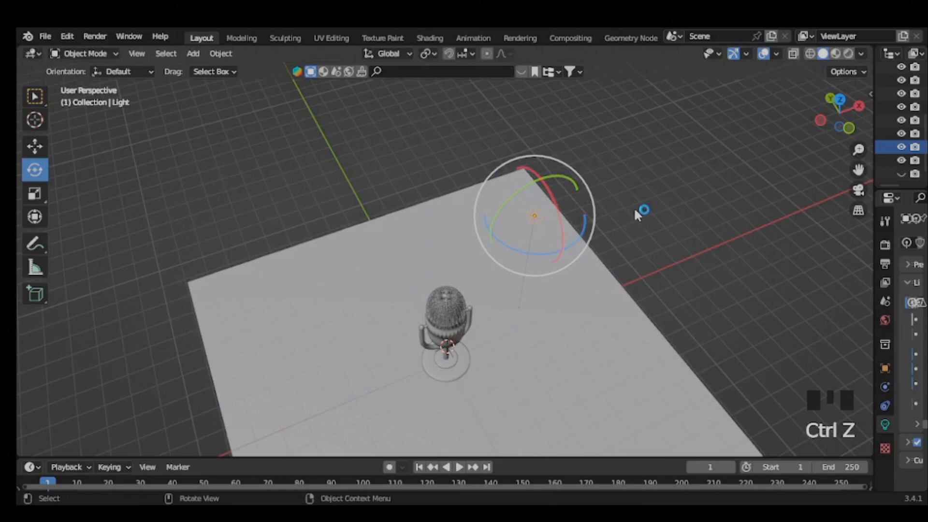
{"action": "left_click", "coordinate": [36, 148]}
{"action": "scroll", "coordinate": [537, 278], "scroll_direction": "down", "scroll_amount": 4}
{"action": "middle_click_drag", "start_coordinate": [538, 278], "coordinate": [508, 226]}
{"action": "scroll", "coordinate": [509, 226], "scroll_direction": "up", "scroll_amount": 3}
{"action": "left_click_drag", "start_coordinate": [530, 193], "coordinate": [454, 174]}
{"action": "left_click_drag", "start_coordinate": [558, 229], "coordinate": [470, 227]}
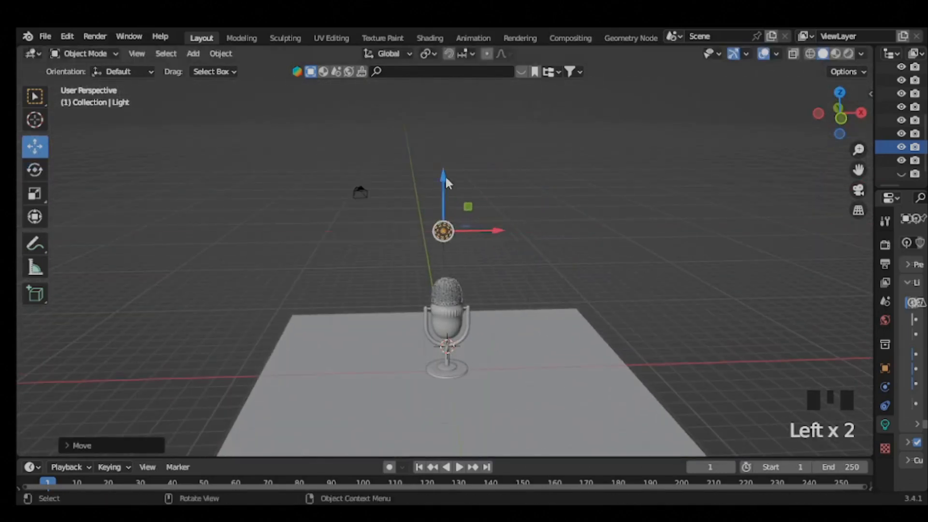
{"action": "left_click_drag", "start_coordinate": [446, 181], "coordinate": [451, 85]}
Add an area light in rendered shading, raise it above the microphone and enlarge it.
{"action": "left_click", "coordinate": [848, 54]}
{"action": "scroll", "coordinate": [445, 379], "scroll_direction": "up", "scroll_amount": 3}
{"action": "middle_click_drag", "start_coordinate": [445, 379], "coordinate": [621, 256]}
{"action": "scroll", "coordinate": [621, 256], "scroll_direction": "down", "scroll_amount": 4}
{"action": "key", "text": "shift+a"}
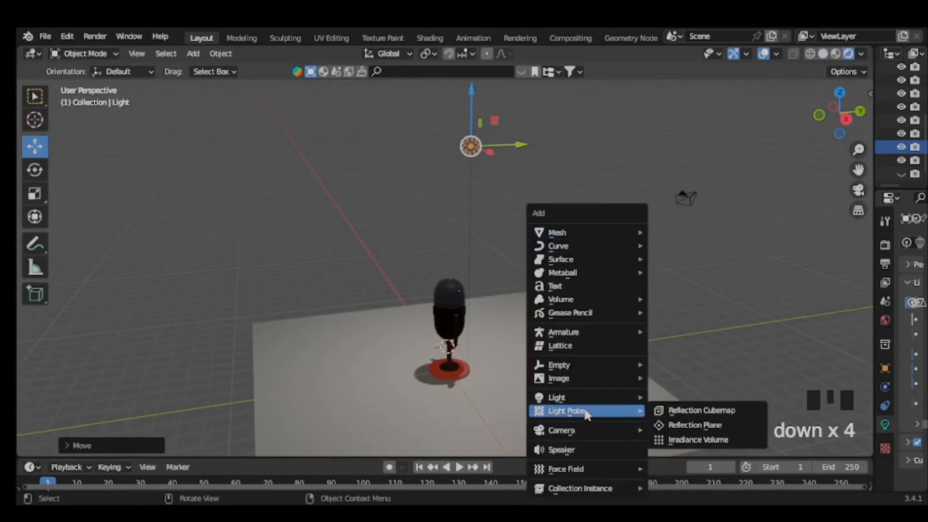
{"action": "mouse_move", "coordinate": [612, 399]}
{"action": "left_click", "coordinate": [676, 435]}
{"action": "left_click_drag", "start_coordinate": [447, 296], "coordinate": [447, 176]}
{"action": "key", "text": "s"}
{"action": "left_click", "coordinate": [848, 333]}
{"action": "scroll", "coordinate": [472, 273], "scroll_direction": "down", "scroll_amount": 4}
{"action": "scroll", "coordinate": [473, 272], "scroll_direction": "up", "scroll_amount": 2}
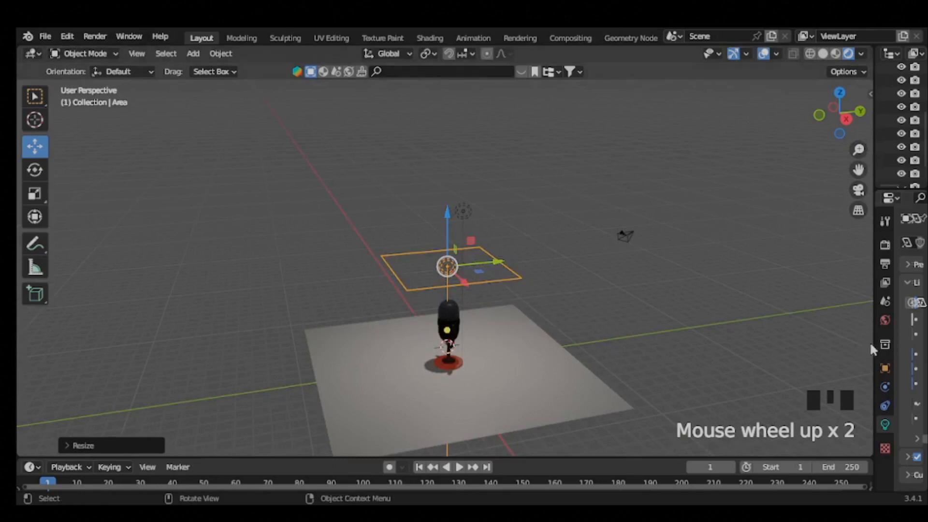
Give the area light a pale pinkish colour and a power of about 1380.7 W.
{"action": "left_click_drag", "start_coordinate": [873, 349], "coordinate": [753, 328]}
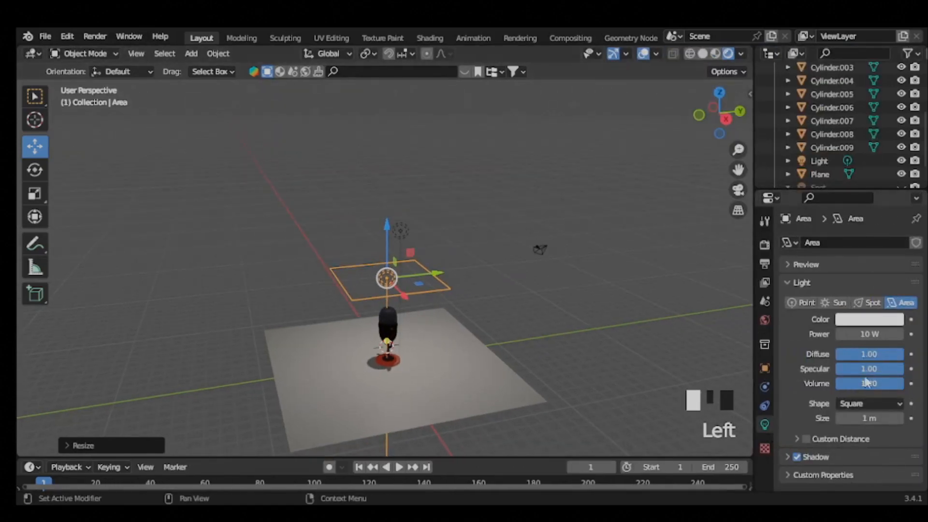
{"action": "left_click", "coordinate": [868, 322]}
{"action": "left_click", "coordinate": [836, 195]}
{"action": "left_click_drag", "start_coordinate": [869, 334], "coordinate": [899, 334]}
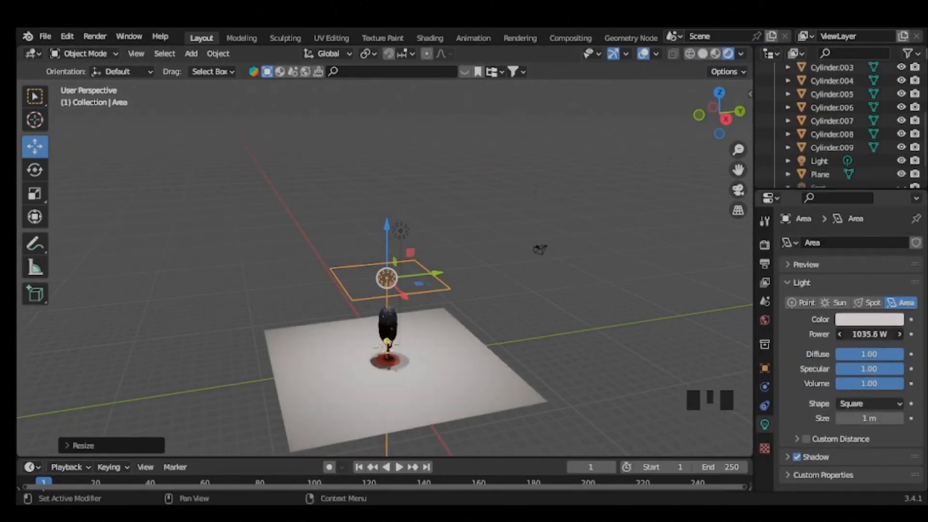
{"action": "scroll", "coordinate": [271, 319], "scroll_direction": "up", "scroll_amount": 8}
{"action": "middle_click_drag", "start_coordinate": [251, 334], "coordinate": [241, 314]}
{"action": "scroll", "coordinate": [242, 314], "scroll_direction": "down", "scroll_amount": 3}
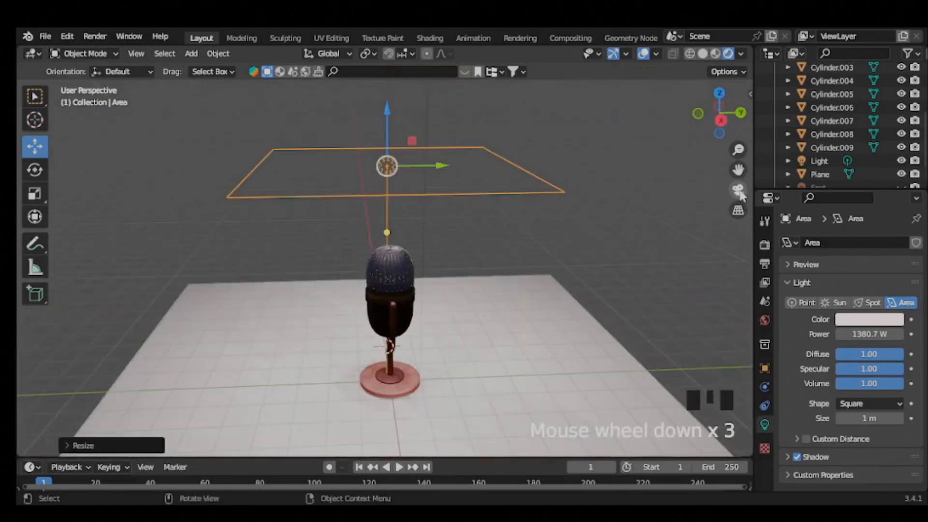
Delete the original point light above the microphone while looking through the camera.
{"action": "left_click", "coordinate": [738, 190]}
{"action": "scroll", "coordinate": [293, 240], "scroll_direction": "down", "scroll_amount": 6}
{"action": "left_click", "coordinate": [381, 179]}
{"action": "key", "text": "Delete"}
{"action": "scroll", "coordinate": [375, 226], "scroll_direction": "up", "scroll_amount": 8}
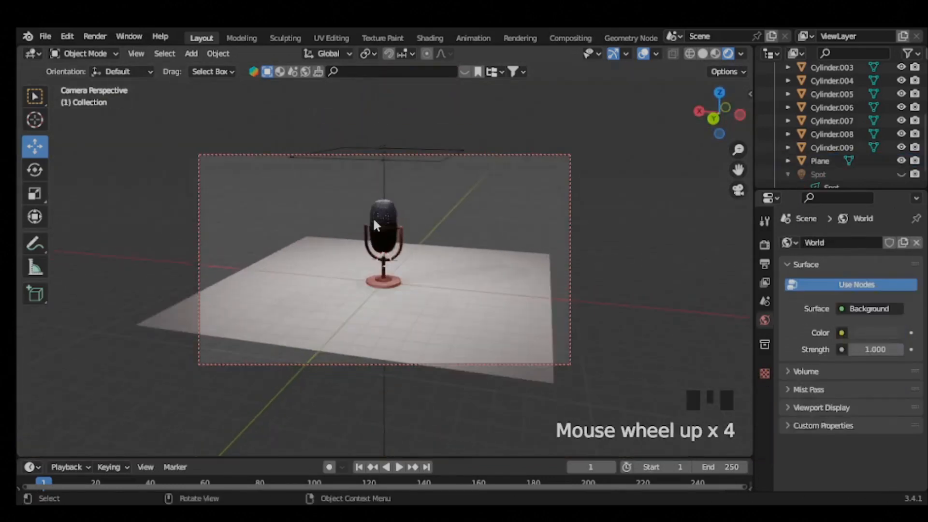
Duplicate the overhead area light along X to the -X side and rotate it about -66° towards the microphone.
{"action": "scroll", "coordinate": [374, 249], "scroll_direction": "down", "scroll_amount": 4}
{"action": "left_click", "coordinate": [415, 162]}
{"action": "key", "text": "shift+d"}
{"action": "key", "text": "x"}
{"action": "left_click", "coordinate": [590, 164]}
{"action": "key", "text": "KP_1"}
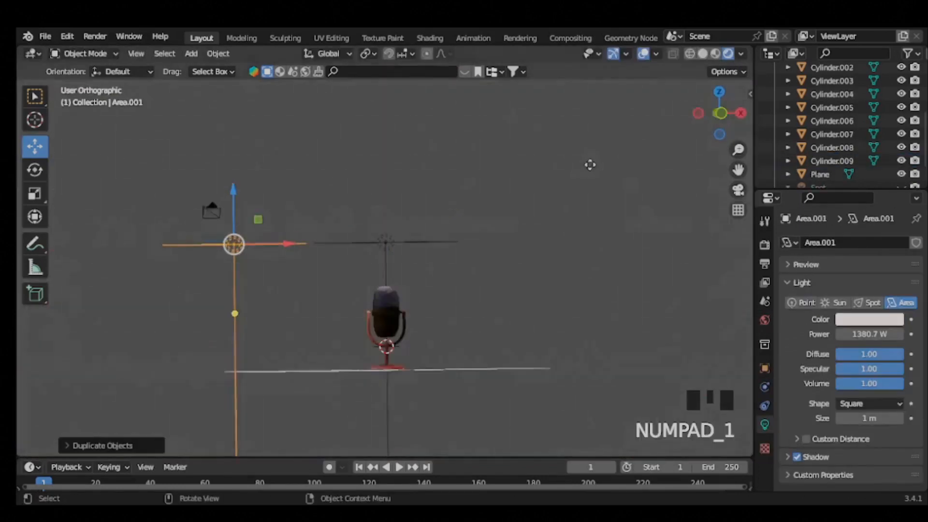
{"action": "key", "text": "r"}
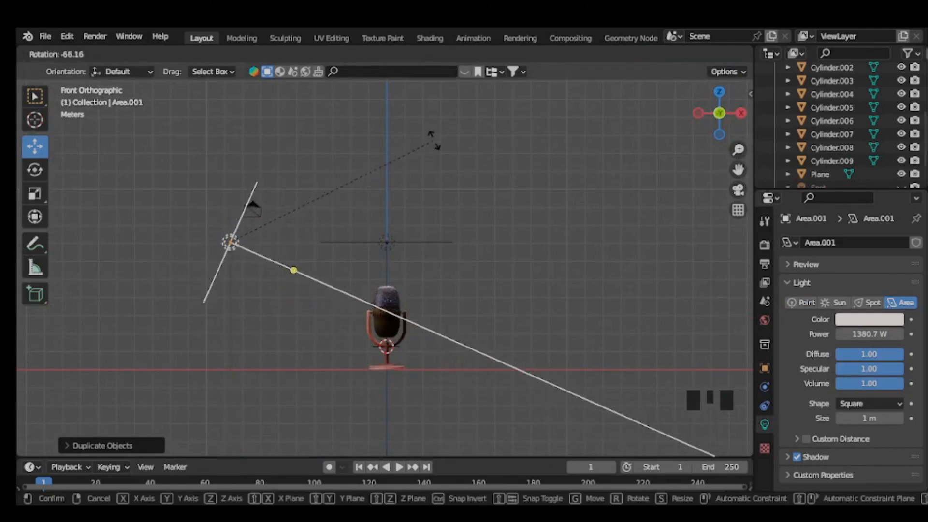
{"action": "left_click", "coordinate": [431, 145]}
Duplicate the overhead area light along X to the +X side and rotate it about 62° towards the microphone.
{"action": "left_click", "coordinate": [375, 251]}
{"action": "left_click", "coordinate": [394, 240]}
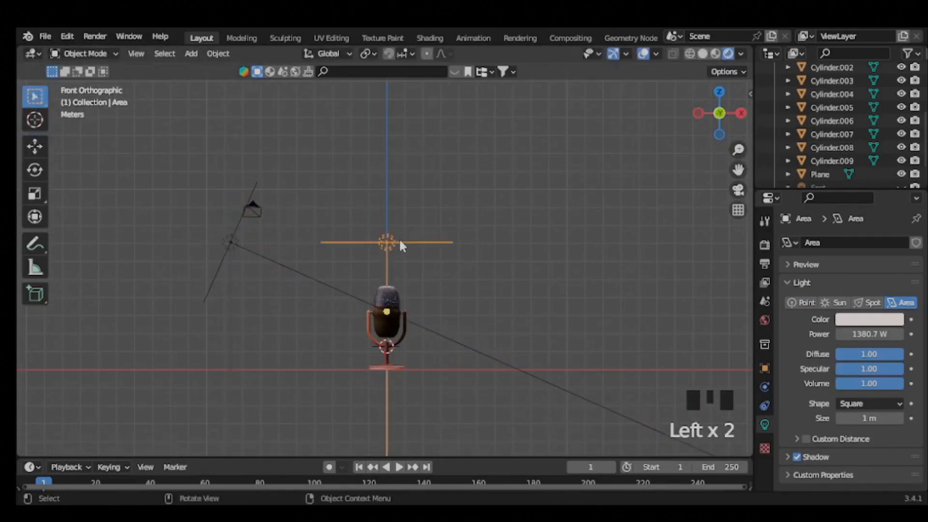
{"action": "key", "text": "shift+d"}
{"action": "key", "text": "x"}
{"action": "left_click", "coordinate": [559, 224]}
{"action": "key", "text": "r"}
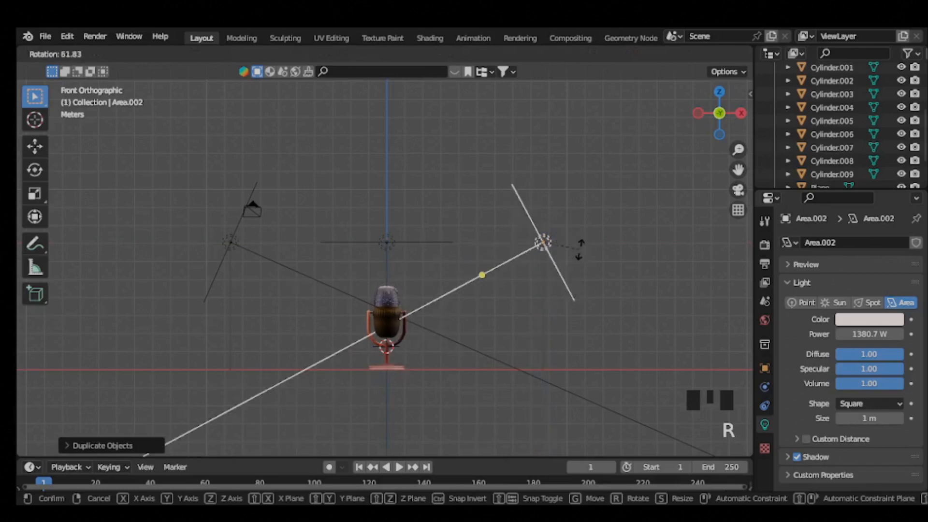
{"action": "left_click", "coordinate": [580, 249]}
Enlarge the area light on the -X side to a size of 1.15 m.
{"action": "left_click", "coordinate": [738, 190]}
{"action": "scroll", "coordinate": [379, 234], "scroll_direction": "up", "scroll_amount": 4}
{"action": "scroll", "coordinate": [379, 234], "scroll_direction": "down", "scroll_amount": 3}
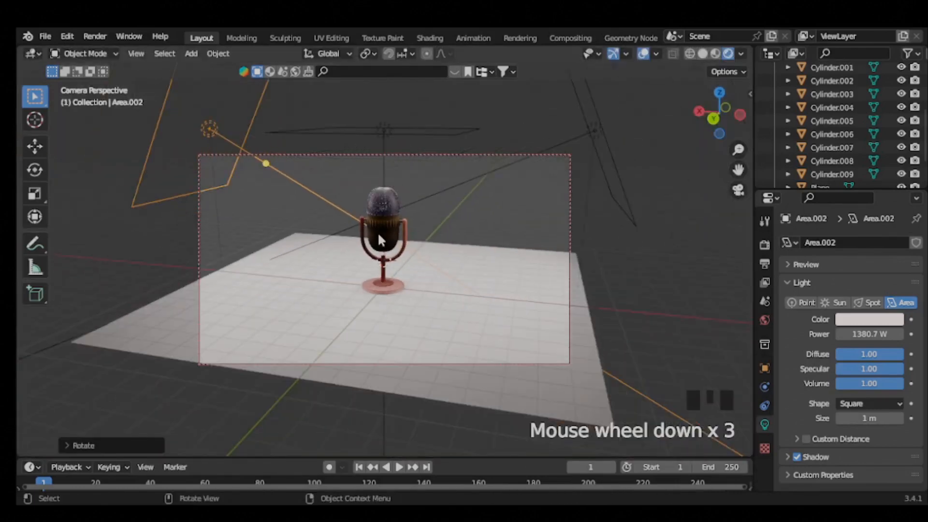
{"action": "key", "text": "KP_3"}
{"action": "key", "text": "KP_7"}
{"action": "scroll", "coordinate": [295, 385], "scroll_direction": "down", "scroll_amount": 3}
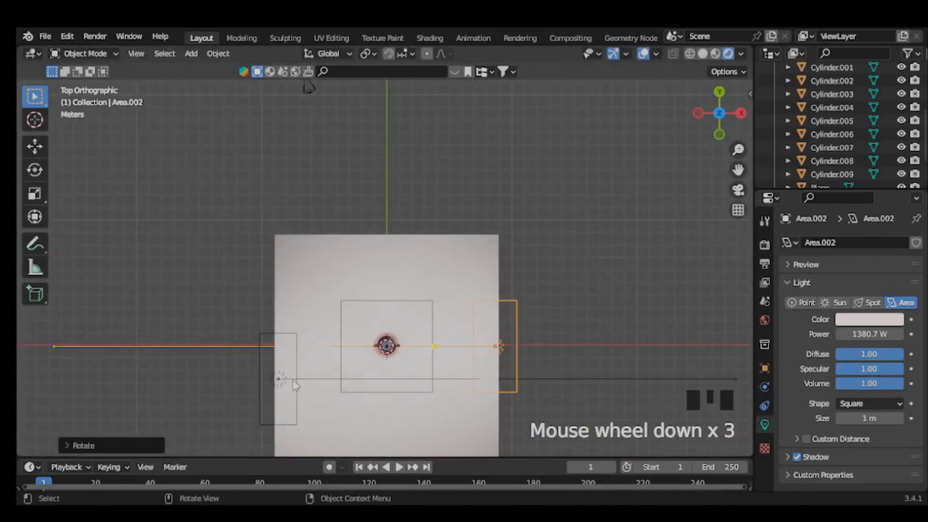
{"action": "left_click", "coordinate": [296, 380]}
{"action": "left_click", "coordinate": [35, 146]}
{"action": "left_click_drag", "start_coordinate": [281, 332], "coordinate": [281, 314]}
{"action": "left_click", "coordinate": [283, 314]}
Move the -X area light about 2.46 m along Y and set its diffuse to 0.57, specular to 0.71 and volume to 0.52.
{"action": "left_click", "coordinate": [276, 379]}
{"action": "key", "text": "g"}
{"action": "key", "text": "x"}
{"action": "key", "text": "y"}
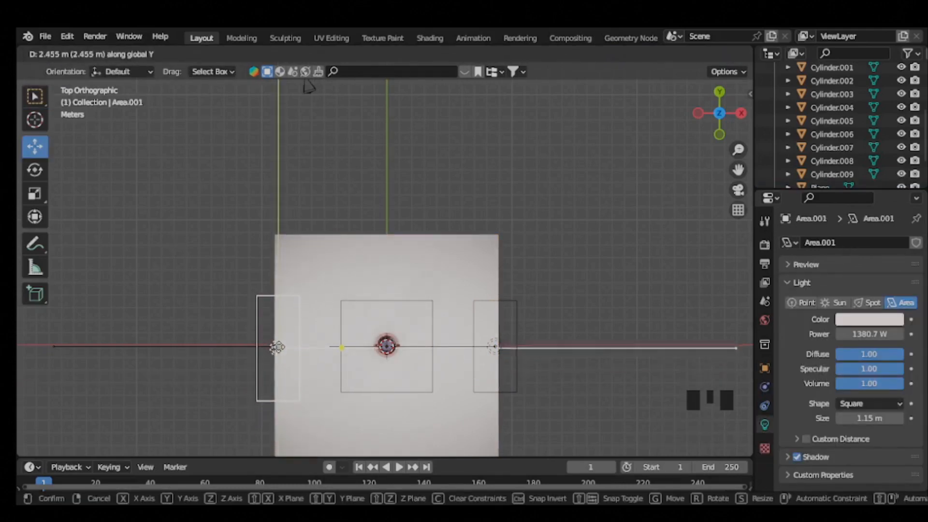
{"action": "left_click", "coordinate": [308, 85]}
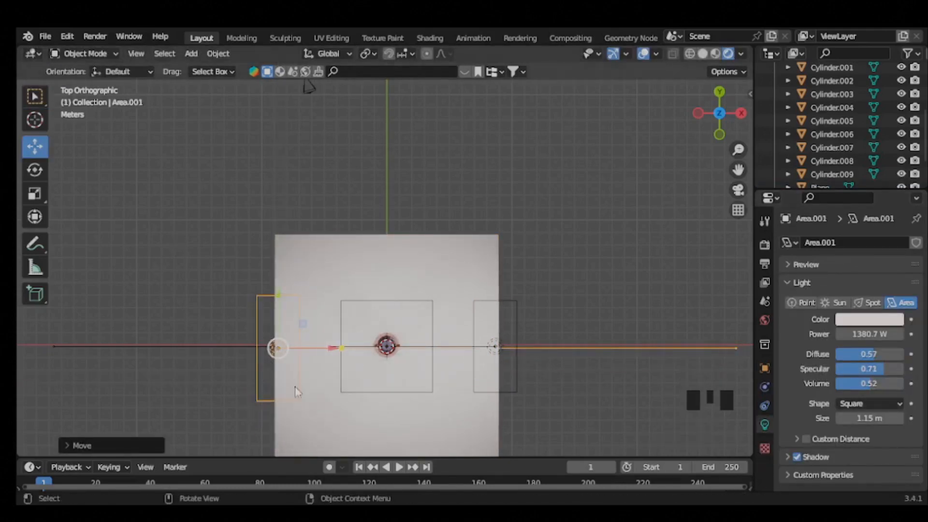
Duplicate the -X area light to the +Y side of the microphone and rotate the copy to face it.
{"action": "key", "text": "shift+d"}
{"action": "left_click", "coordinate": [641, 234]}
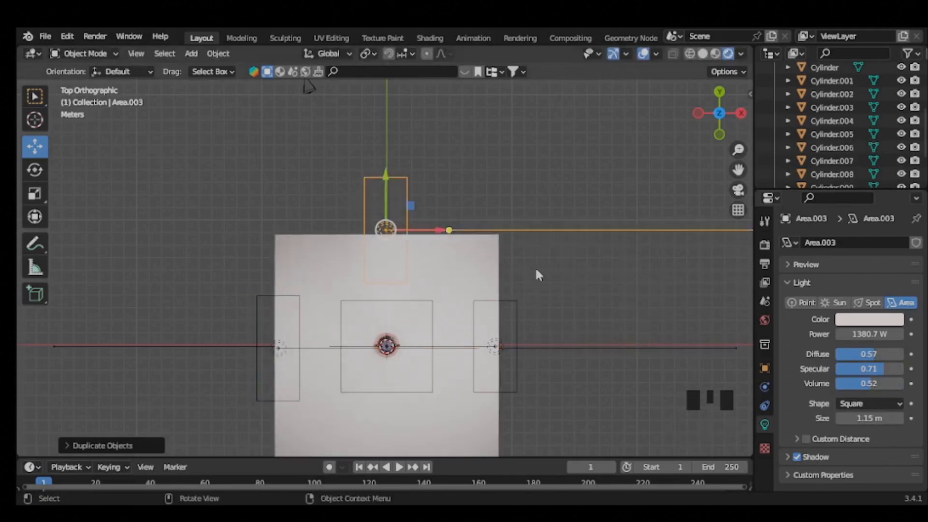
{"action": "key", "text": "r"}
{"action": "left_click", "coordinate": [351, 365]}
{"action": "middle_click_drag", "start_coordinate": [350, 363], "coordinate": [331, 199]}
Bring the camera closer to the microphone, enlarge the timeline and set the end frame to 4.
{"action": "left_click", "coordinate": [738, 190]}
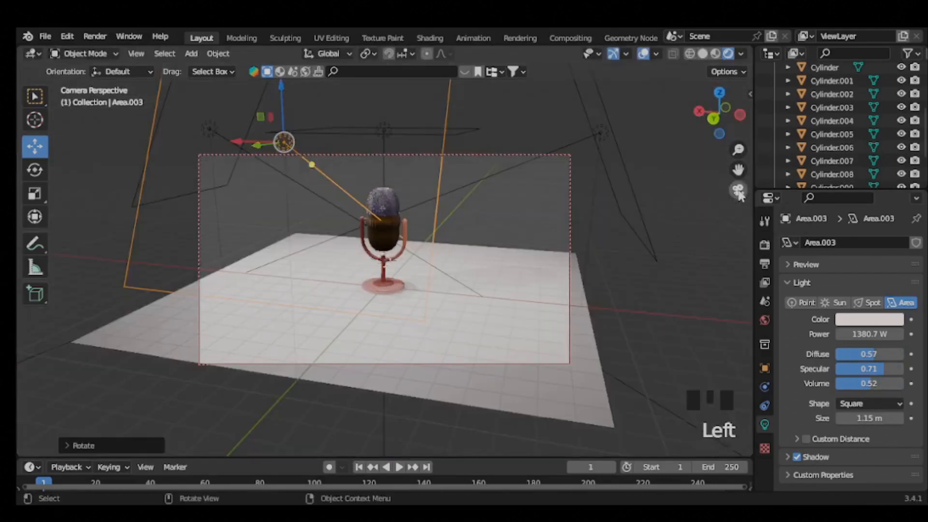
{"action": "scroll", "coordinate": [366, 236], "scroll_direction": "up", "scroll_amount": 4}
{"action": "scroll", "coordinate": [369, 237], "scroll_direction": "down", "scroll_amount": 3}
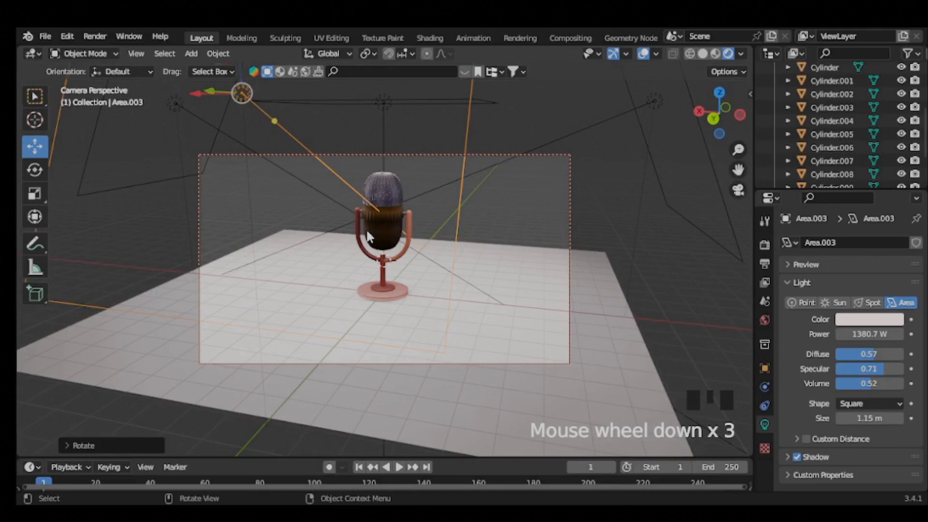
{"action": "left_click_drag", "start_coordinate": [418, 458], "coordinate": [473, 395]}
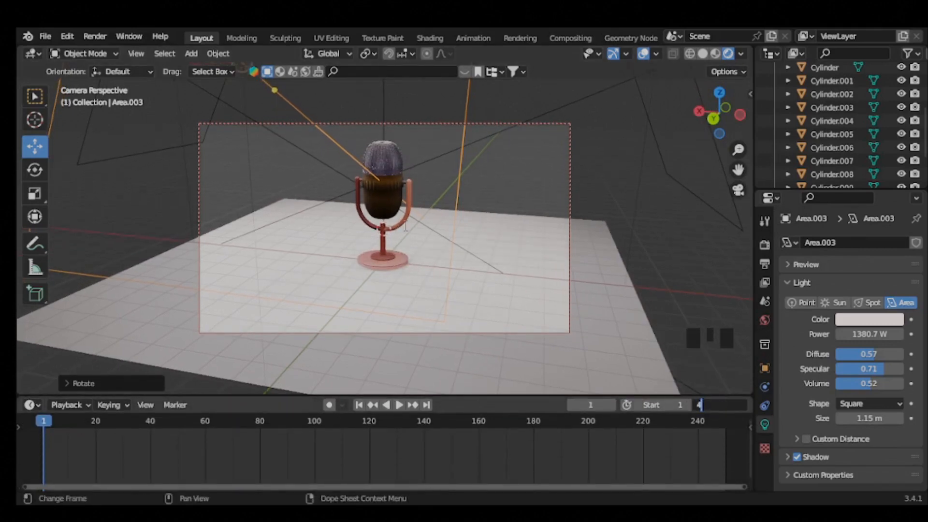
{"action": "key", "text": "Return"}
Orbit and shift the camera so the whole microphone is framed almost from the front.
{"action": "middle_click_drag", "start_coordinate": [384, 256], "coordinate": [442, 227]}
{"action": "scroll", "coordinate": [391, 195], "scroll_direction": "up", "scroll_amount": 2}
{"action": "scroll", "coordinate": [391, 195], "scroll_direction": "down", "scroll_amount": 1}
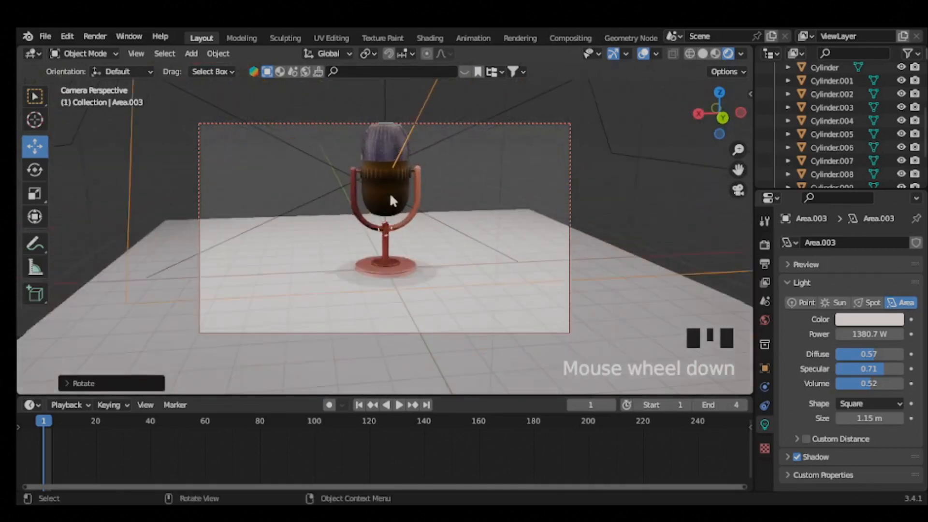
{"action": "middle_click_drag", "start_coordinate": [390, 196], "coordinate": [390, 219], "text": "shift"}
{"action": "scroll", "coordinate": [396, 244], "scroll_direction": "up", "scroll_amount": 2}
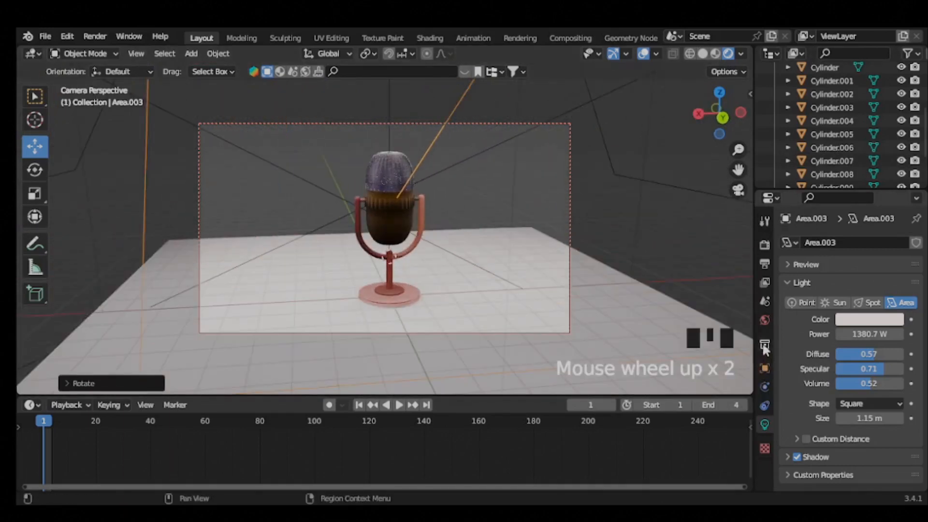
Add a new plane and lower it about 1.33 m along Z to the microphone's base.
{"action": "key", "text": "KP_1"}
{"action": "left_click", "coordinate": [428, 305]}
{"action": "key", "text": "shift+a"}
{"action": "mouse_move", "coordinate": [362, 155]}
{"action": "left_click", "coordinate": [512, 155]}
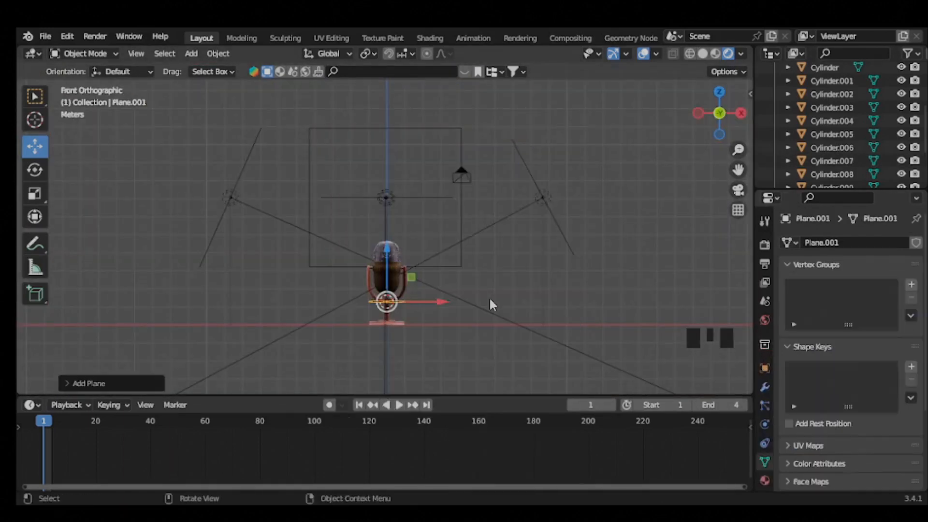
{"action": "key", "text": "g"}
{"action": "key", "text": "x"}
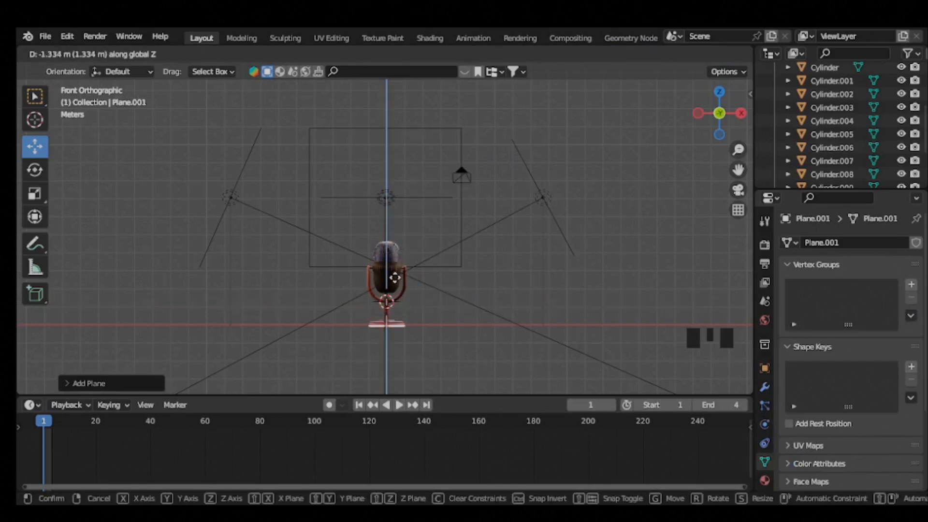
{"action": "left_click", "coordinate": [391, 275]}
Scale the new plane by 5 and rotate it 90° about the Y axis.
{"action": "key", "text": "s"}
{"action": "key", "text": "5"}
{"action": "key", "text": "Return"}
{"action": "middle_click_drag", "start_coordinate": [346, 284], "coordinate": [373, 297]}
{"action": "scroll", "coordinate": [373, 297], "scroll_direction": "down", "scroll_amount": 3}
{"action": "type", "text": "ry90"}
{"action": "key", "text": "Return"}
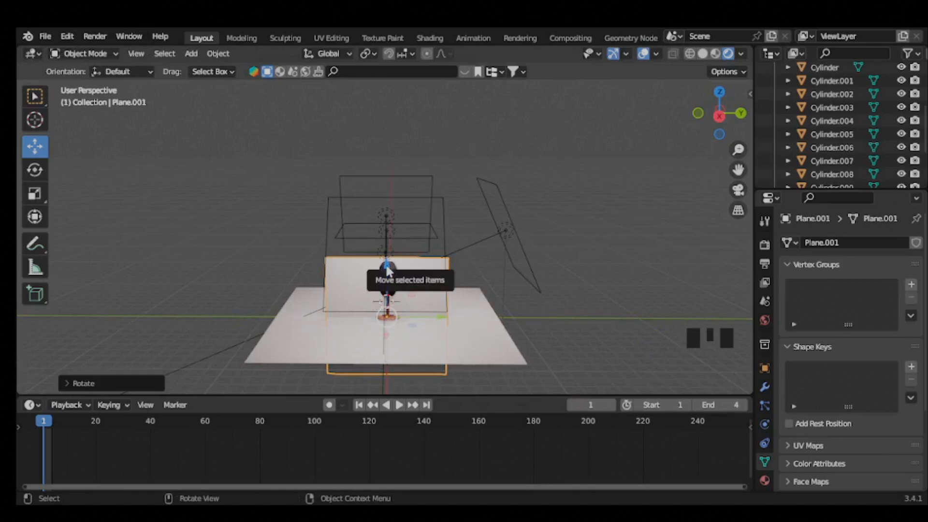
Enlarge the upright plane and move it along X to the floor's -X edge as a wall.
{"action": "key", "text": "KP_1"}
{"action": "key", "text": "g"}
{"action": "key", "text": "x"}
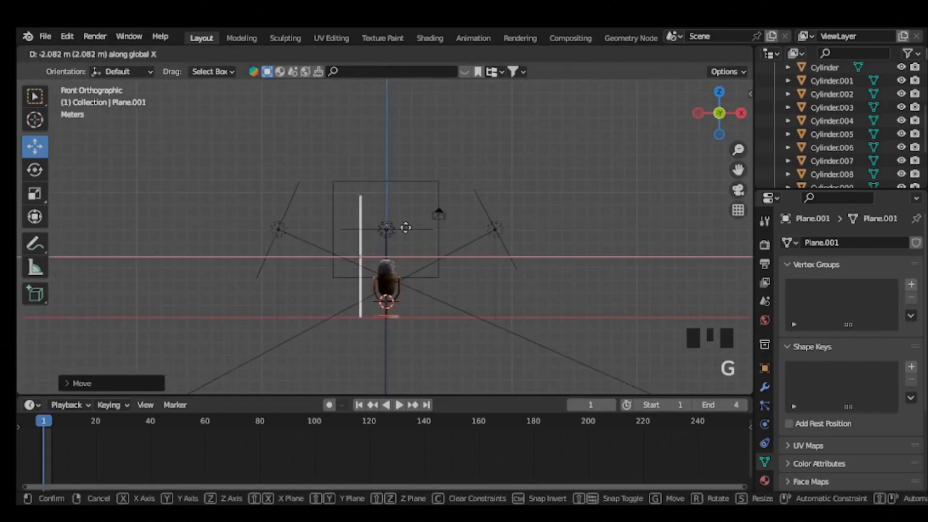
{"action": "left_click", "coordinate": [356, 225]}
{"action": "key", "text": "s"}
{"action": "left_click", "coordinate": [414, 380]}
{"action": "left_click_drag", "start_coordinate": [362, 255], "coordinate": [296, 251]}
{"action": "middle_click_drag", "start_coordinate": [314, 375], "coordinate": [437, 334]}
Duplicate the floor plane and rotate the copy 90° about the X axis to stand upright.
{"action": "left_click", "coordinate": [437, 333]}
{"action": "key", "text": "shift+d"}
{"action": "type", "text": "ry90"}
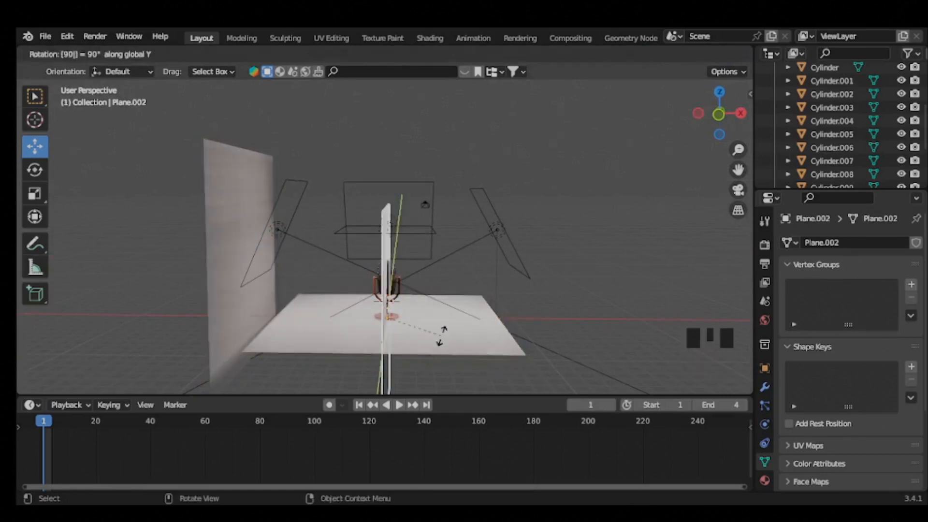
{"action": "key", "text": "Escape"}
{"action": "type", "text": "rx90"}
{"action": "key", "text": "Return"}
Move the upright floor copy along Y to the floor's +Y edge and raise it to form a second wall.
{"action": "key", "text": "KP_1"}
{"action": "key", "text": "KP_3"}
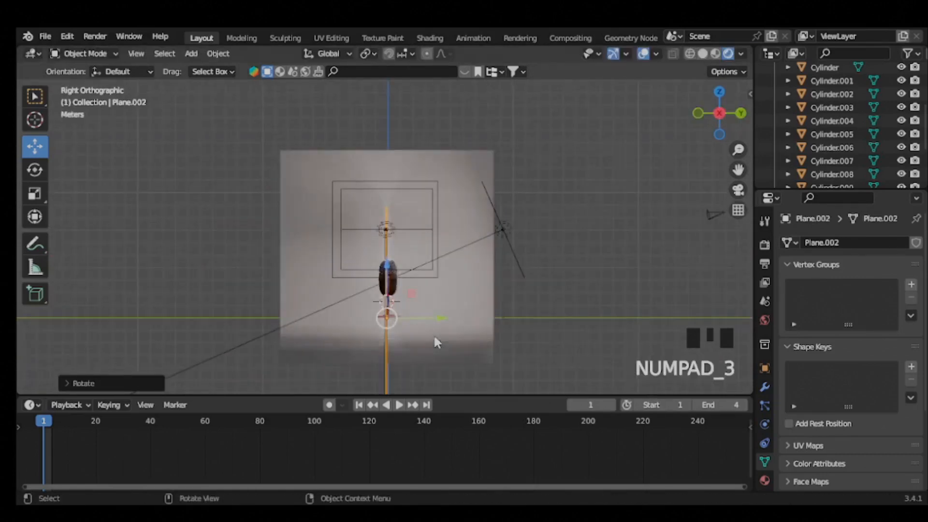
{"action": "middle_click_drag", "start_coordinate": [435, 340], "coordinate": [479, 306]}
{"action": "key", "text": "g"}
{"action": "key", "text": "x"}
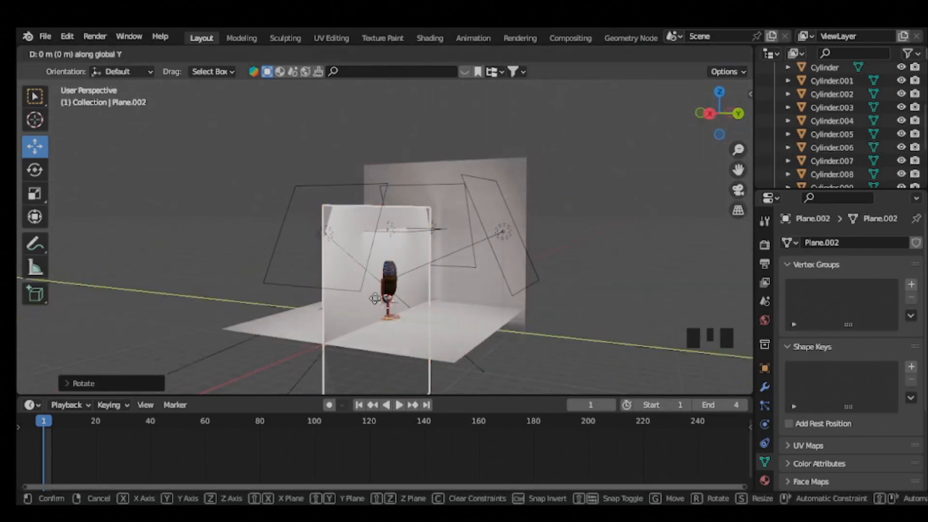
{"action": "left_click", "coordinate": [538, 331]}
{"action": "key", "text": "g"}
{"action": "key", "text": "Escape"}
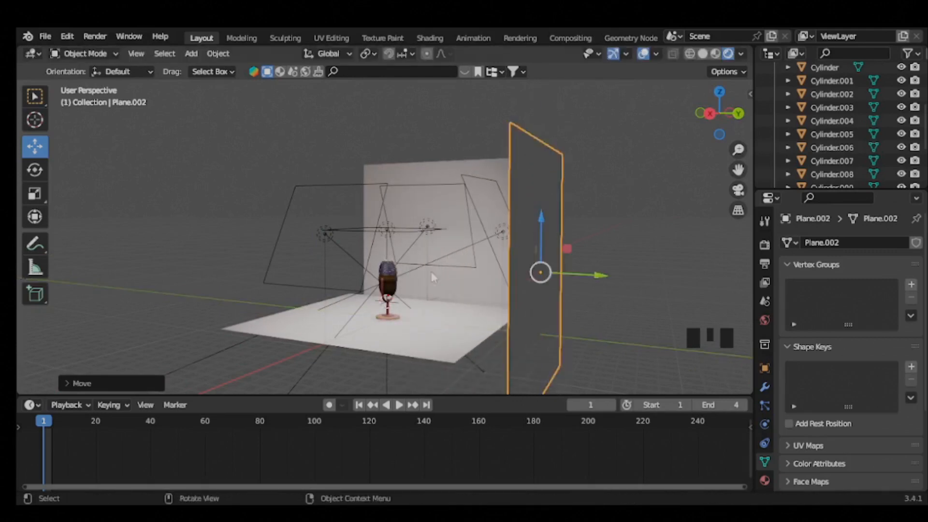
{"action": "middle_click_drag", "start_coordinate": [433, 277], "coordinate": [507, 247]}
{"action": "key", "text": "g"}
{"action": "key", "text": "x"}
{"action": "left_click", "coordinate": [356, 176]}
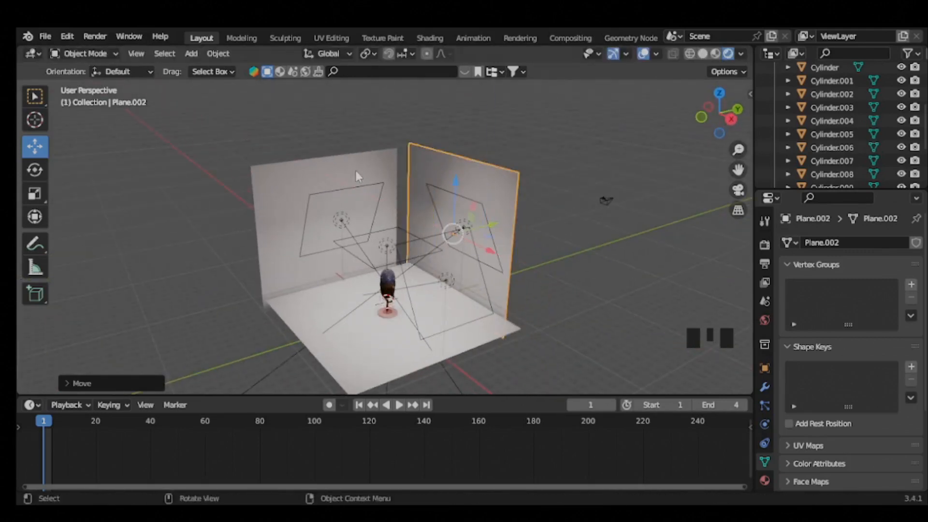
Select the first wall and shift it to meet the second wall at the corner.
{"action": "left_click", "coordinate": [357, 177]}
{"action": "key", "text": "g"}
{"action": "key", "text": "x"}
{"action": "left_click", "coordinate": [396, 176]}
Examine how the two walls stand relative to the microphone, from the camera and from around the scene.
{"action": "left_click", "coordinate": [738, 190]}
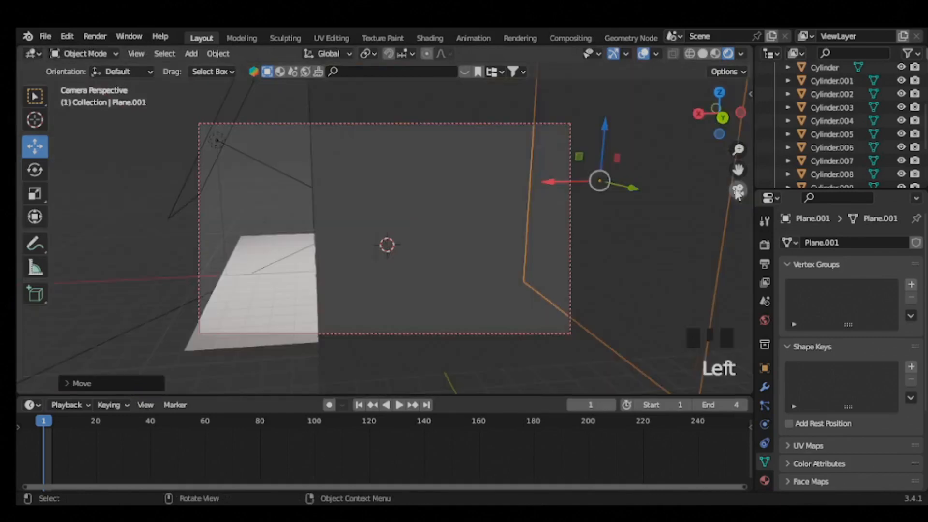
{"action": "left_click", "coordinate": [375, 233]}
{"action": "scroll", "coordinate": [375, 233], "scroll_direction": "down", "scroll_amount": 4}
{"action": "middle_click_drag", "start_coordinate": [375, 233], "coordinate": [524, 262]}
{"action": "scroll", "coordinate": [418, 259], "scroll_direction": "up", "scroll_amount": 6}
{"action": "middle_click_drag", "start_coordinate": [417, 259], "coordinate": [541, 256], "text": "shift"}
{"action": "scroll", "coordinate": [421, 261], "scroll_direction": "up", "scroll_amount": 1}
{"action": "scroll", "coordinate": [463, 265], "scroll_direction": "down", "scroll_amount": 2}
{"action": "left_click", "coordinate": [738, 190]}
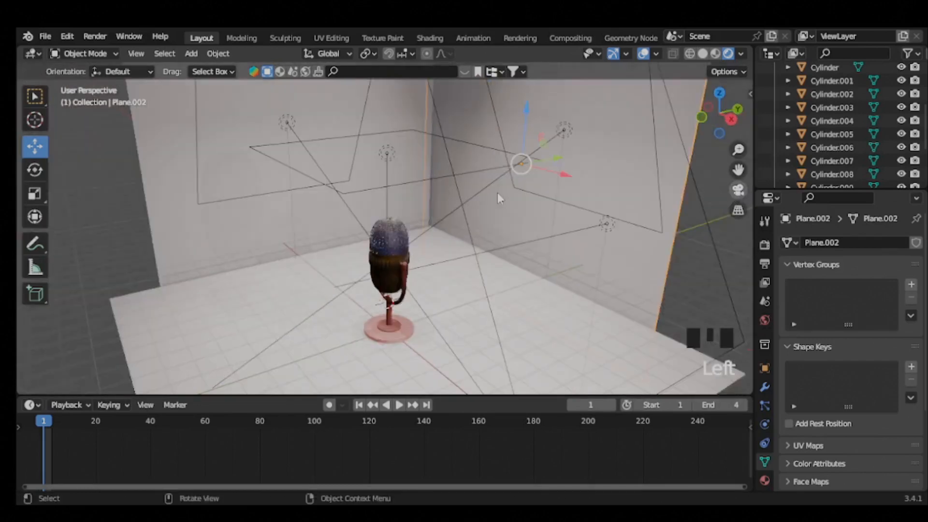
Resize the second wall along the X axis and frame the microphone front-on in the camera view.
{"action": "key", "text": "s"}
{"action": "key", "text": "x"}
{"action": "left_click", "coordinate": [588, 207]}
{"action": "left_click", "coordinate": [738, 190]}
{"action": "scroll", "coordinate": [473, 227], "scroll_direction": "up", "scroll_amount": 2}
{"action": "middle_click_drag", "start_coordinate": [472, 228], "coordinate": [461, 232]}
{"action": "middle_click_drag", "start_coordinate": [461, 232], "coordinate": [392, 213], "text": "shift"}
{"action": "scroll", "coordinate": [393, 213], "scroll_direction": "up", "scroll_amount": 1}
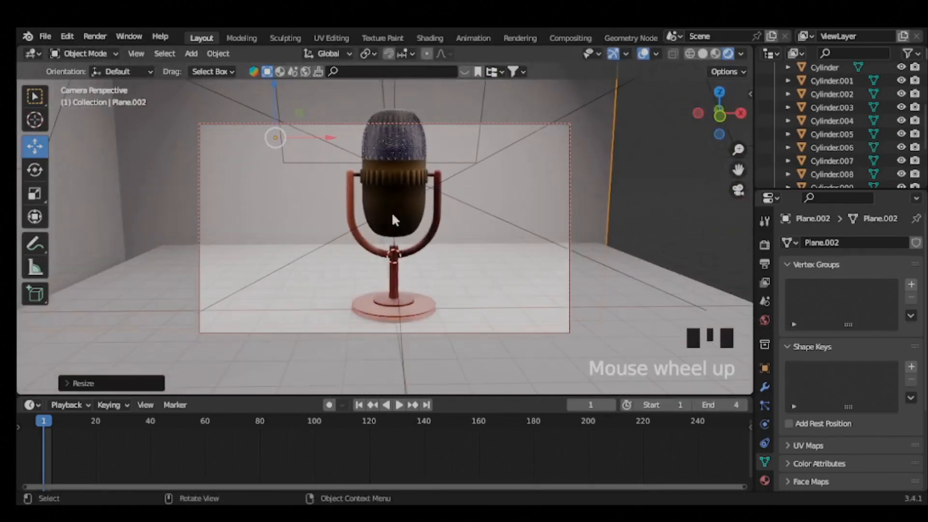
{"action": "scroll", "coordinate": [393, 220], "scroll_direction": "down", "scroll_amount": 1}
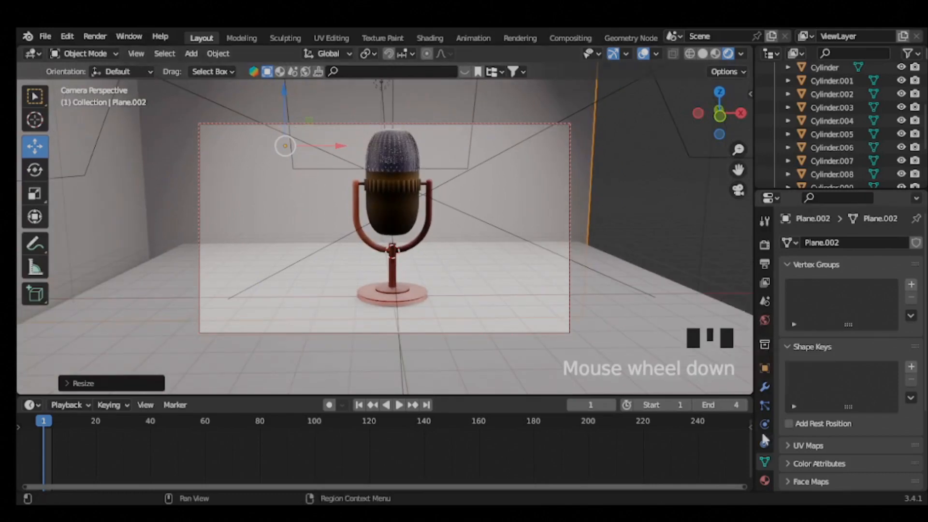
Give the area light on the +X side a deep blue colour, 700 W power, diffuse 0.47, specular 0.70 and volume 0.62.
{"action": "left_click", "coordinate": [700, 193]}
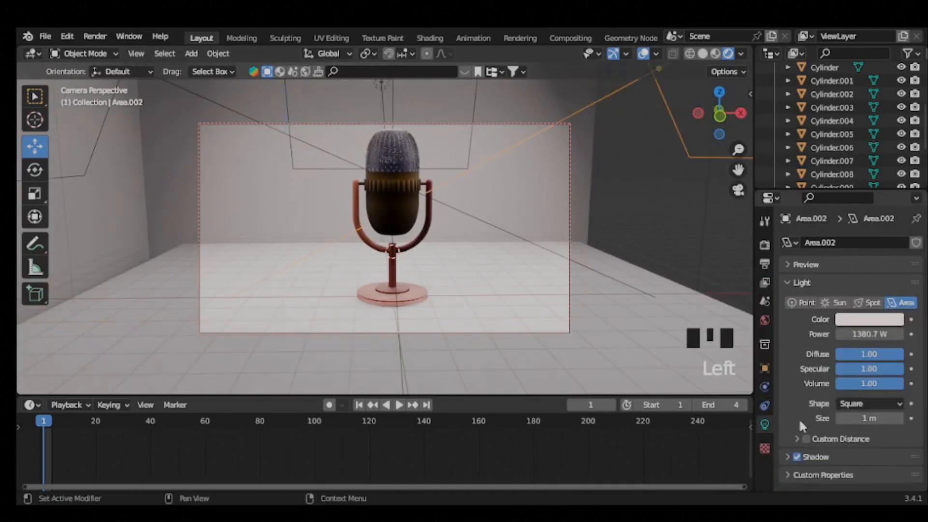
{"action": "left_click", "coordinate": [868, 319]}
{"action": "mouse_move", "coordinate": [843, 197]}
{"action": "left_mouse_down"}
{"action": "mouse_move", "coordinate": [865, 213]}
{"action": "mouse_move", "coordinate": [840, 192]}
{"action": "mouse_move", "coordinate": [865, 167]}
{"action": "mouse_move", "coordinate": [892, 208]}
{"action": "mouse_move", "coordinate": [893, 169]}
{"action": "left_mouse_up"}
{"action": "left_click_drag", "start_coordinate": [870, 334], "coordinate": [860, 334]}
{"action": "left_click", "coordinate": [879, 333]}
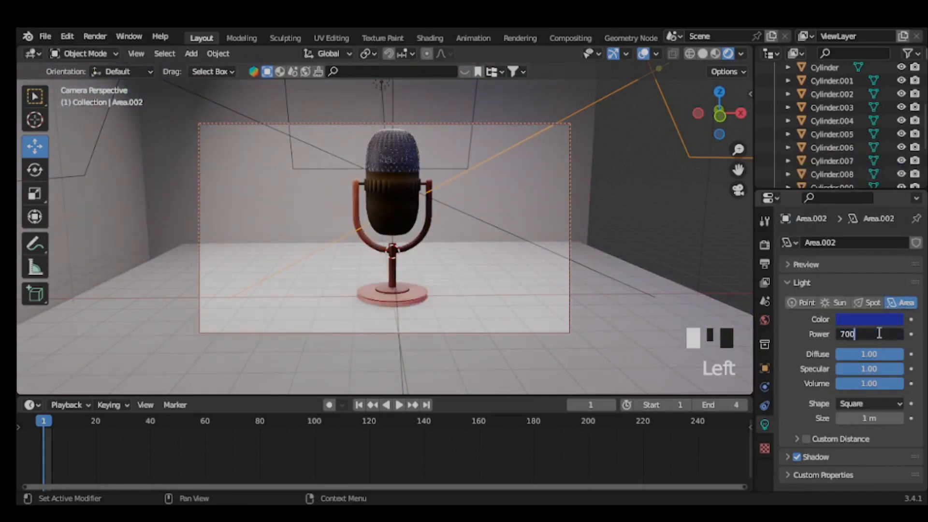
{"action": "left_click_drag", "start_coordinate": [870, 369], "coordinate": [858, 369]}
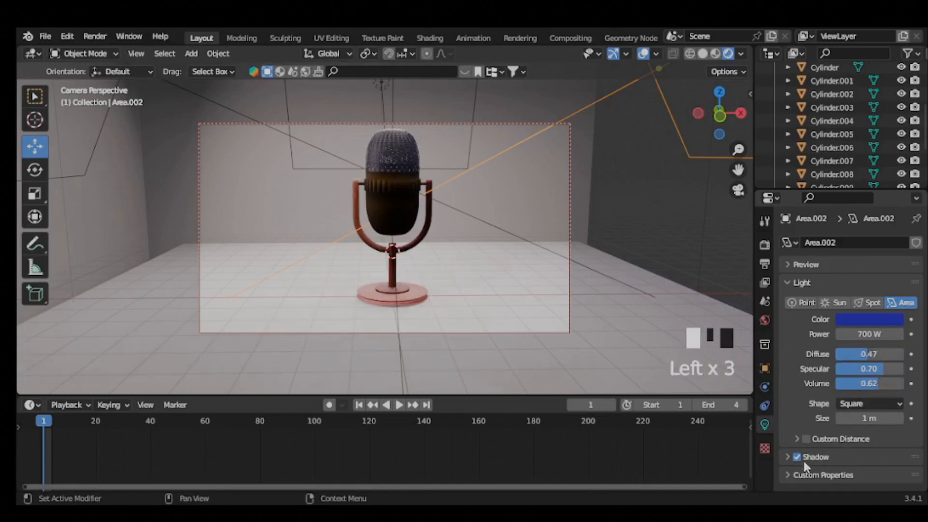
Look through the scene's render and output settings, including the output path and file format.
{"action": "left_click", "coordinate": [765, 448]}
{"action": "left_click", "coordinate": [765, 245]}
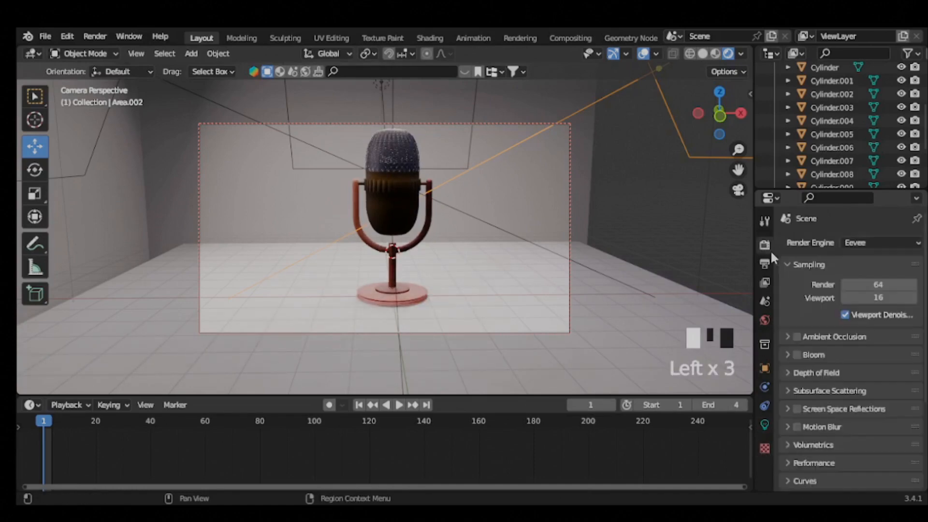
{"action": "left_click", "coordinate": [765, 263]}
{"action": "scroll", "coordinate": [896, 326], "scroll_direction": "down", "scroll_amount": 2}
{"action": "scroll", "coordinate": [896, 326], "scroll_direction": "down", "scroll_amount": 5}
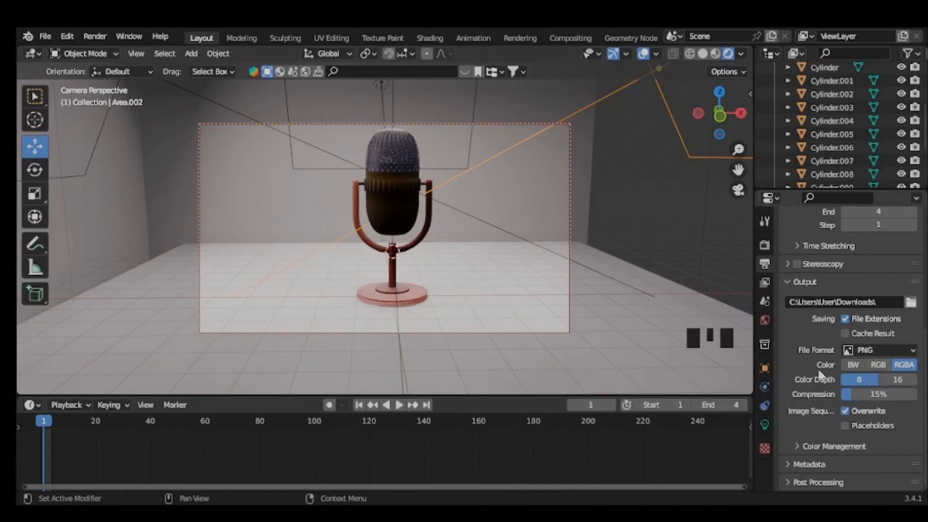
{"action": "scroll", "coordinate": [387, 217], "scroll_direction": "up", "scroll_amount": 3}
{"action": "scroll", "coordinate": [386, 217], "scroll_direction": "down", "scroll_amount": 2}
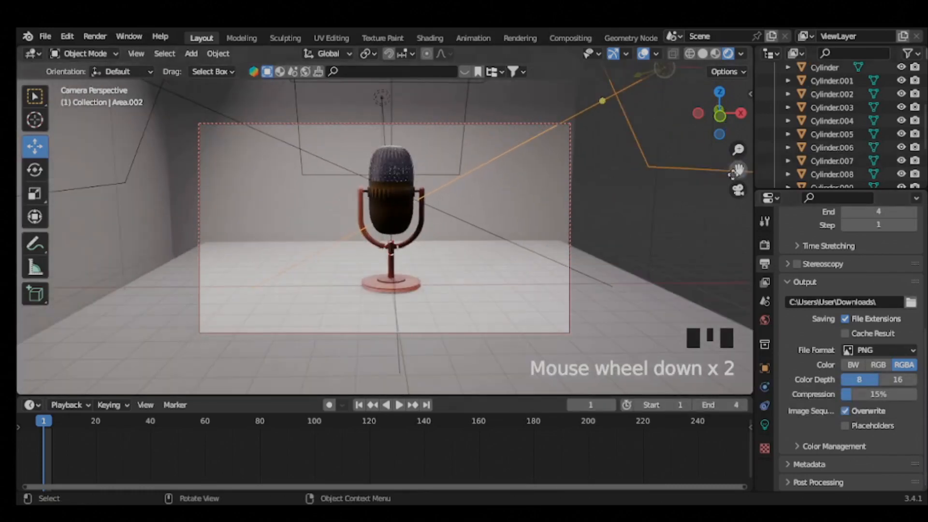
Duplicate the overhead area light and offset the copy 313 m along X.
{"action": "scroll", "coordinate": [386, 218], "scroll_direction": "down", "scroll_amount": 4}
{"action": "left_click", "coordinate": [387, 242]}
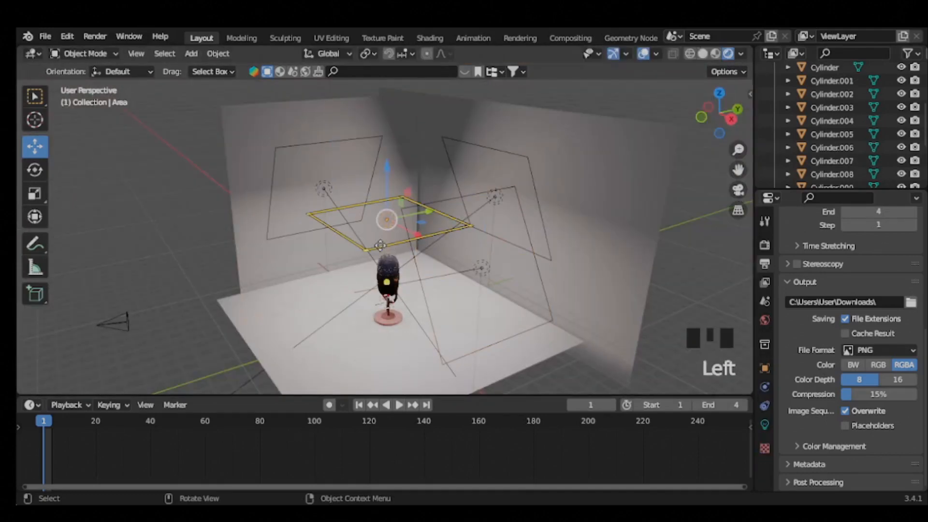
{"action": "key", "text": "shift+d"}
{"action": "type", "text": "313"}
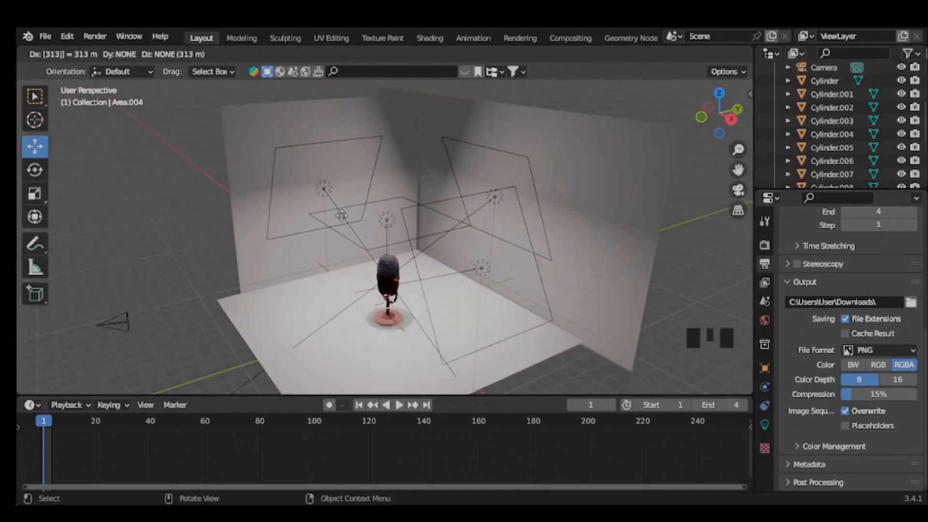
{"action": "key", "text": "Return"}
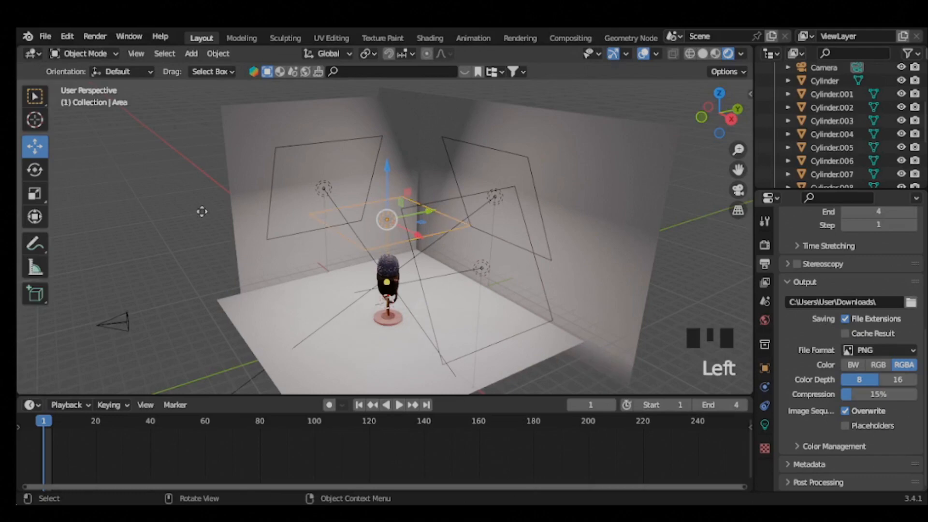
In the right side view, duplicate the overhead area light about 8 m toward -Y and tilt the copy toward the microphone.
{"action": "key", "text": "KP_1"}
{"action": "key", "text": "KP_3"}
{"action": "key", "text": "shift+d"}
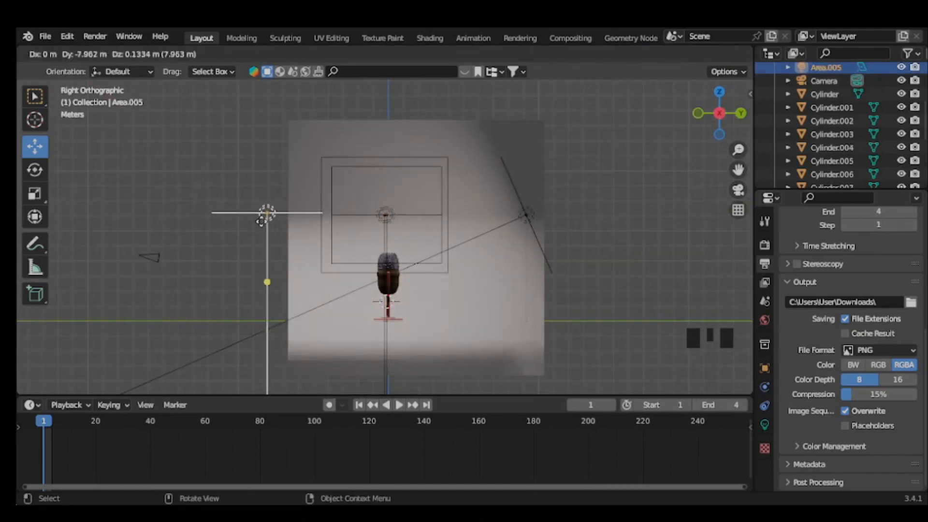
{"action": "left_click", "coordinate": [261, 220]}
{"action": "key", "text": "r"}
{"action": "left_click", "coordinate": [255, 248]}
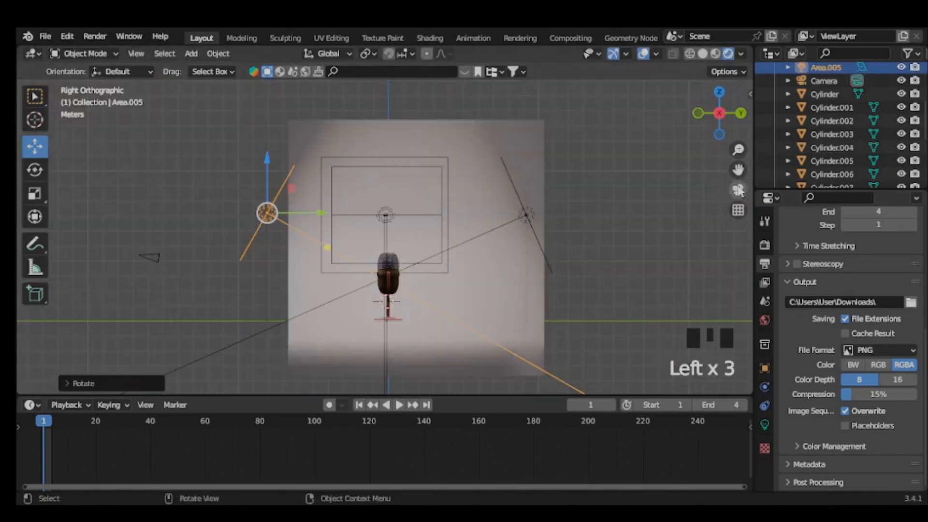
Examine the new front light's effect on the microphone and walls through the camera, from the front and at an angle.
{"action": "scroll", "coordinate": [738, 190], "scroll_direction": "up", "scroll_amount": 7}
{"action": "scroll", "coordinate": [738, 190], "scroll_direction": "down", "scroll_amount": 4}
{"action": "middle_click_drag", "start_coordinate": [738, 190], "coordinate": [741, 196]}
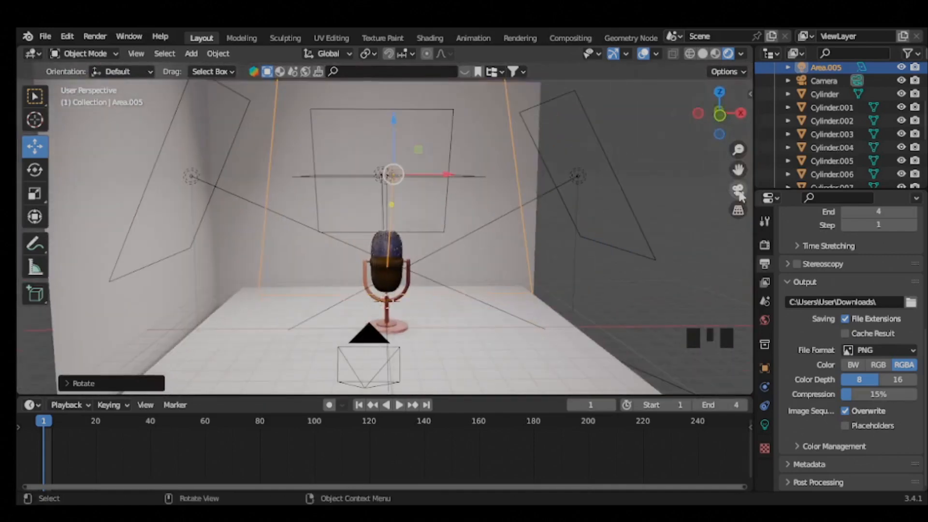
{"action": "left_click", "coordinate": [739, 192]}
{"action": "scroll", "coordinate": [367, 246], "scroll_direction": "up", "scroll_amount": 3}
{"action": "scroll", "coordinate": [360, 248], "scroll_direction": "down", "scroll_amount": 5}
{"action": "scroll", "coordinate": [360, 249], "scroll_direction": "up", "scroll_amount": 5}
{"action": "middle_click_drag", "start_coordinate": [361, 251], "coordinate": [603, 257]}
{"action": "scroll", "coordinate": [458, 232], "scroll_direction": "down", "scroll_amount": 2}
{"action": "scroll", "coordinate": [400, 230], "scroll_direction": "up", "scroll_amount": 3}
{"action": "scroll", "coordinate": [400, 230], "scroll_direction": "down", "scroll_amount": 3}
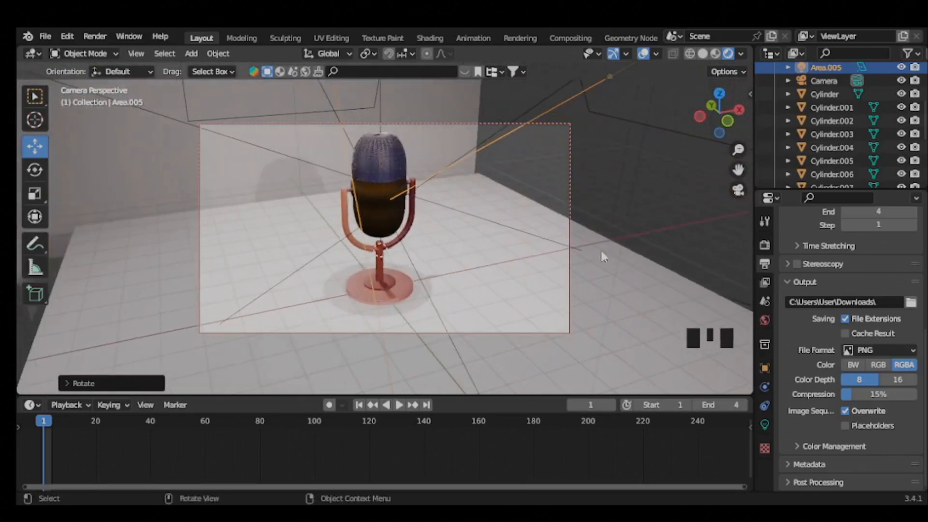
Try removing an area light above the microphone, check the lighting up close, and undo the deletion.
{"action": "scroll", "coordinate": [603, 257], "scroll_direction": "down", "scroll_amount": 3}
{"action": "left_click", "coordinate": [430, 132]}
{"action": "key", "text": "Delete"}
{"action": "scroll", "coordinate": [358, 237], "scroll_direction": "up", "scroll_amount": 5}
{"action": "middle_click_drag", "start_coordinate": [354, 238], "coordinate": [359, 239]}
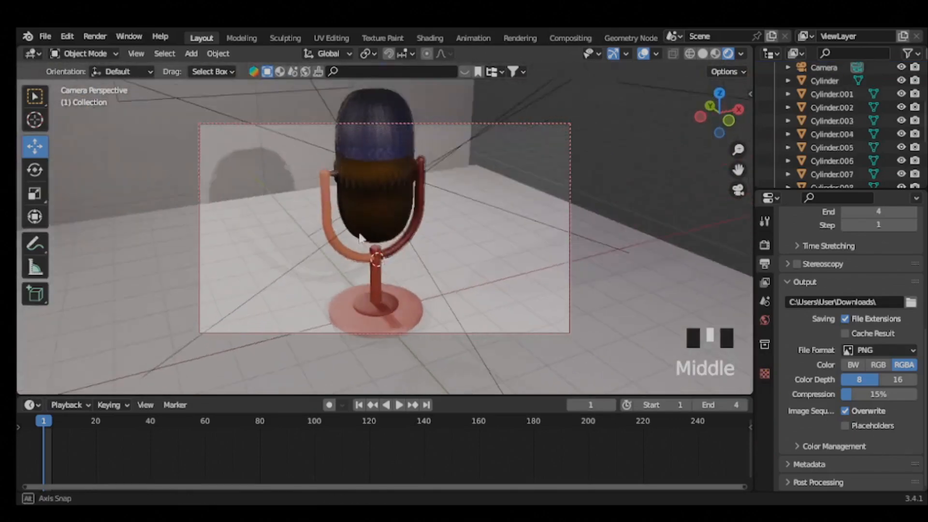
{"action": "key", "text": "ctrl+z"}
{"action": "key", "text": "ctrl+z"}
Enlarge the overhead area light uniformly and raise it along Z above the microphone.
{"action": "scroll", "coordinate": [359, 237], "scroll_direction": "down", "scroll_amount": 5}
{"action": "key", "text": "s"}
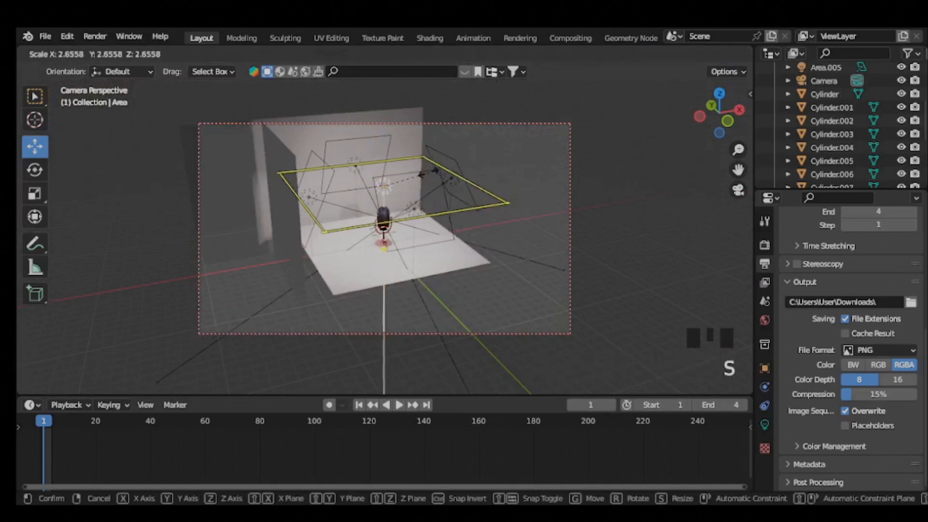
{"action": "left_click", "coordinate": [455, 163]}
{"action": "left_click_drag", "start_coordinate": [387, 137], "coordinate": [387, 85]}
Clear the selection and reframe the camera view front-on so the whole microphone fits centred inside the frame.
{"action": "scroll", "coordinate": [386, 227], "scroll_direction": "up", "scroll_amount": 5}
{"action": "middle_click_drag", "start_coordinate": [387, 227], "coordinate": [361, 220]}
{"action": "left_click_drag", "start_coordinate": [299, 231], "coordinate": [293, 233]}
{"action": "left_click", "coordinate": [738, 191]}
{"action": "left_click", "coordinate": [738, 192]}
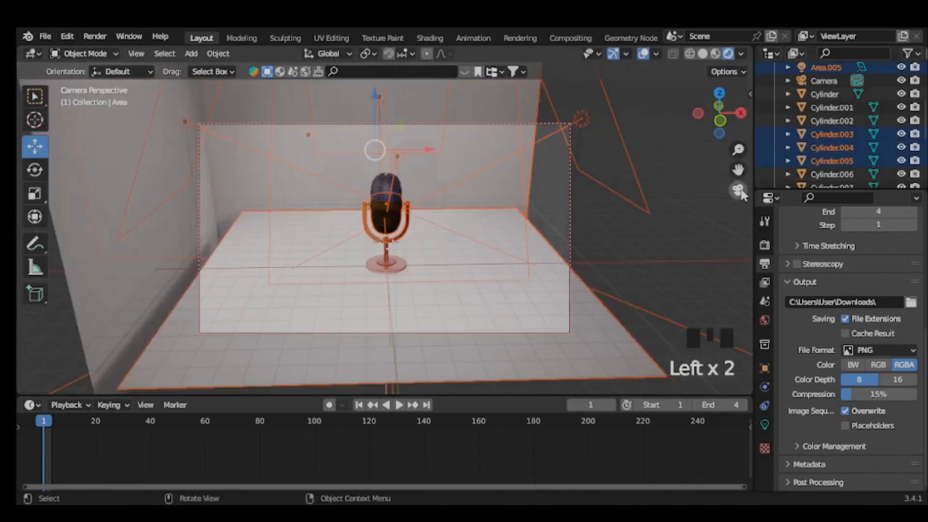
{"action": "left_click", "coordinate": [652, 208]}
{"action": "scroll", "coordinate": [393, 237], "scroll_direction": "up", "scroll_amount": 5}
{"action": "middle_click_drag", "start_coordinate": [393, 238], "coordinate": [385, 234]}
{"action": "scroll", "coordinate": [389, 234], "scroll_direction": "up", "scroll_amount": 3}
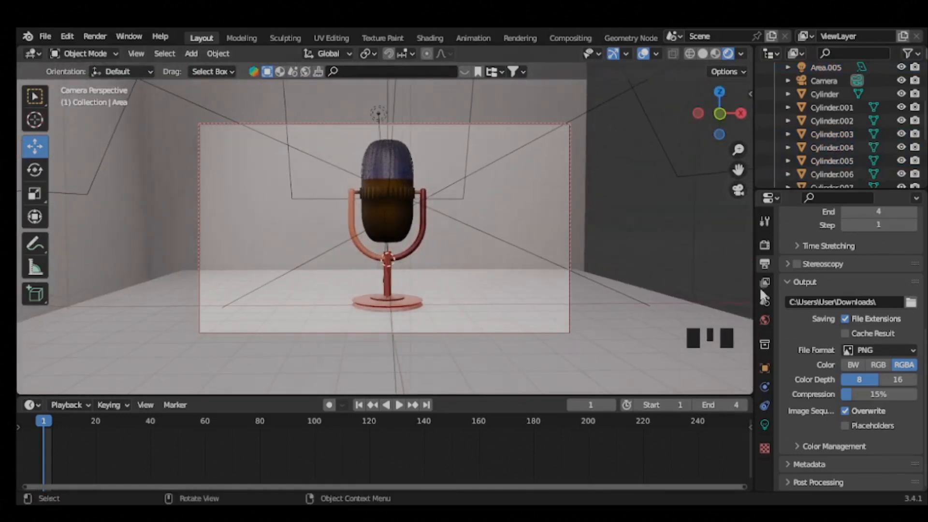
Keep Eevee as the render engine and lower the render samples to 54.
{"action": "left_click", "coordinate": [764, 246]}
{"action": "left_click", "coordinate": [877, 242]}
{"action": "left_click", "coordinate": [851, 257]}
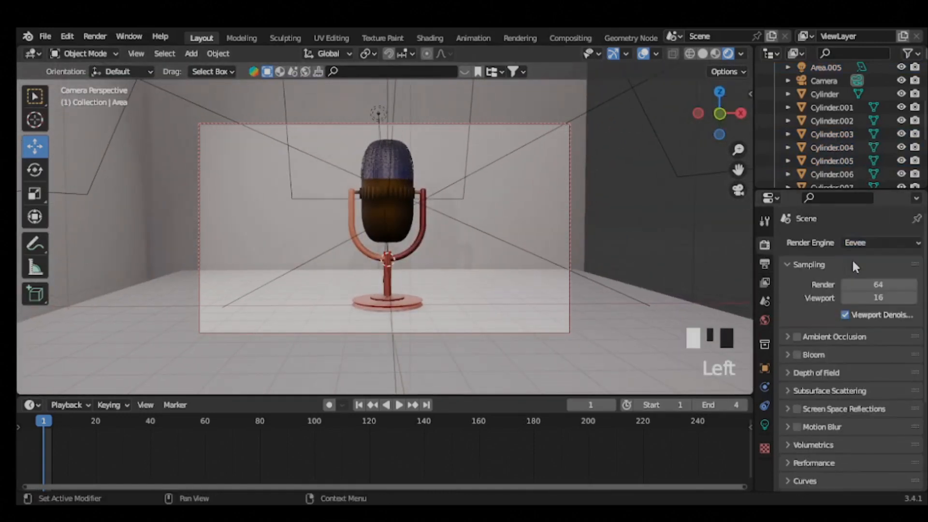
{"action": "left_click", "coordinate": [845, 284]}
{"action": "left_click", "coordinate": [845, 285]}
{"action": "left_click", "coordinate": [845, 284]}
{"action": "left_click", "coordinate": [845, 285]}
{"action": "left_click", "coordinate": [845, 284]}
{"action": "left_click", "coordinate": [844, 285]}
{"action": "left_click", "coordinate": [845, 284]}
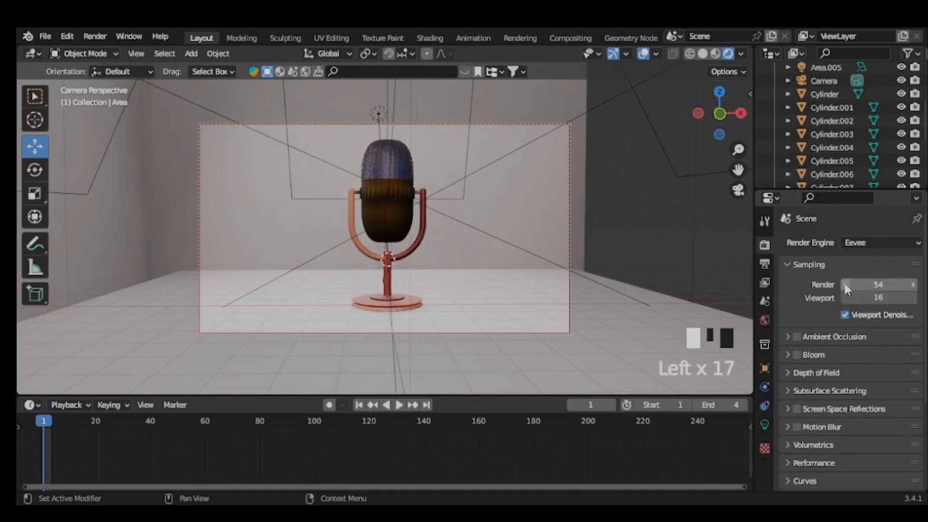
Review the shadow settings and enable Render Region with Crop to Render Region for the output.
{"action": "scroll", "coordinate": [848, 375], "scroll_direction": "down", "scroll_amount": 4}
{"action": "left_click", "coordinate": [849, 375]}
{"action": "scroll", "coordinate": [822, 367], "scroll_direction": "down", "scroll_amount": 2}
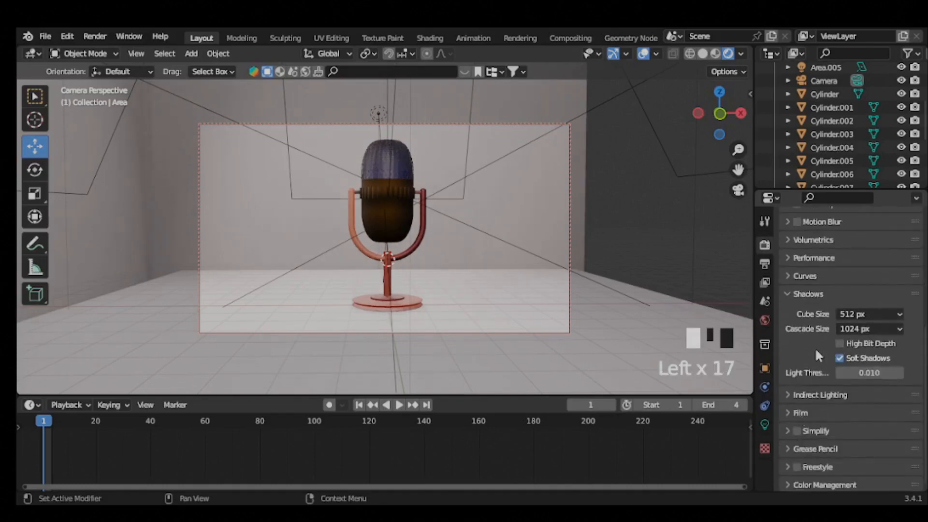
{"action": "scroll", "coordinate": [790, 340], "scroll_direction": "up", "scroll_amount": 7}
{"action": "left_click", "coordinate": [765, 263]}
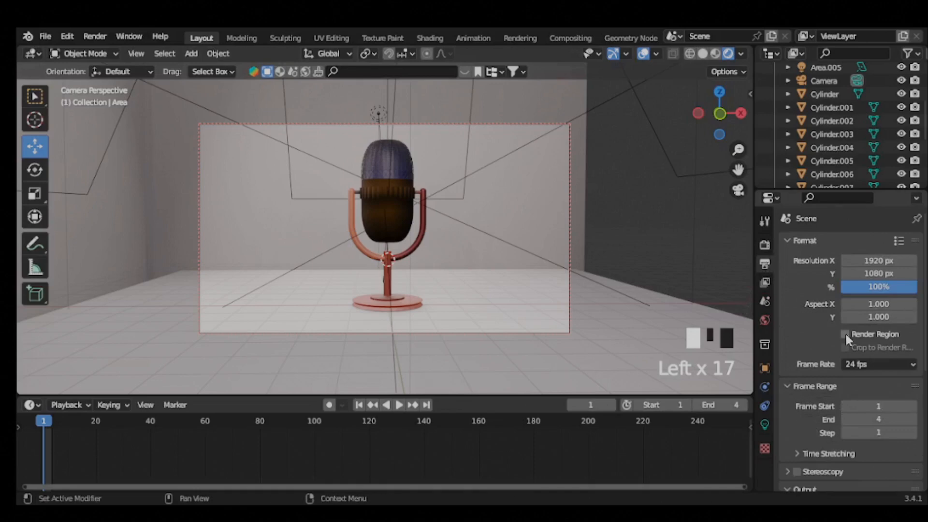
{"action": "scroll", "coordinate": [849, 451], "scroll_direction": "down", "scroll_amount": 5}
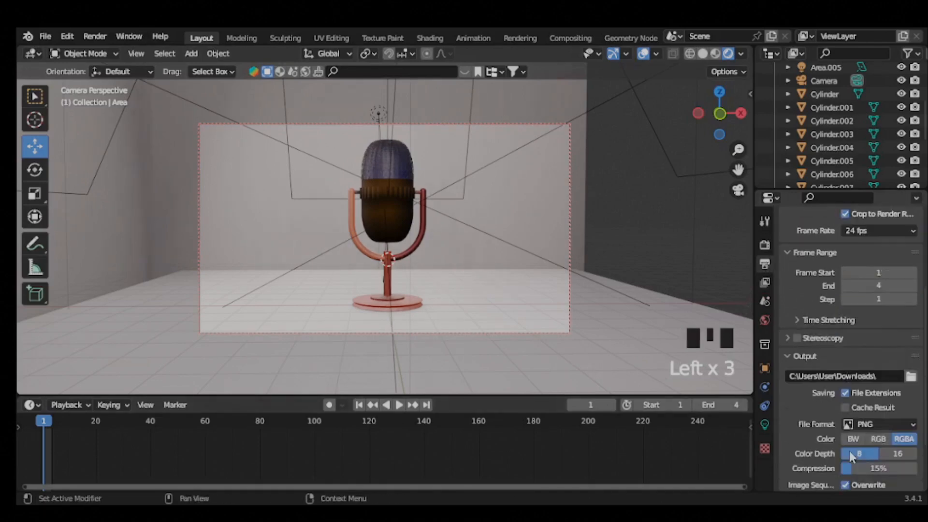
Start rendering the microphone scene through the camera.
{"action": "left_click", "coordinate": [95, 36]}
{"action": "left_click", "coordinate": [123, 62]}
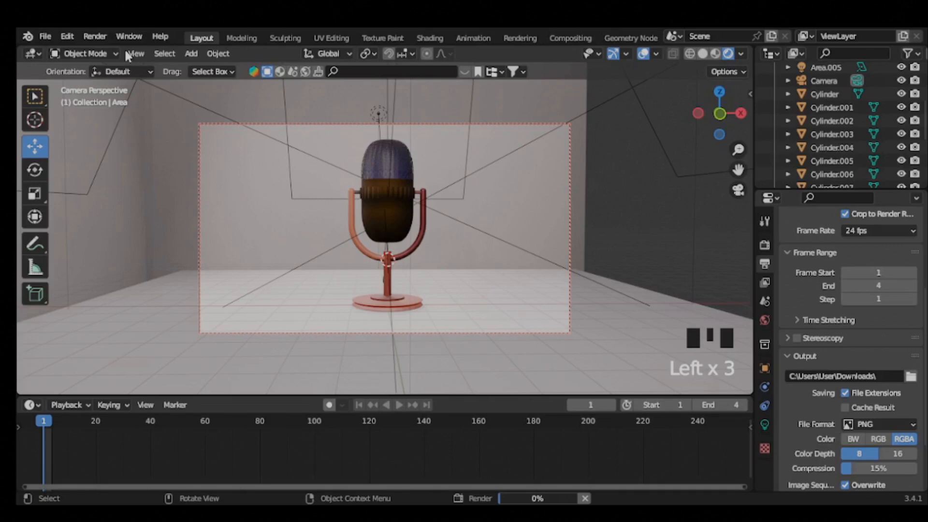
{"action": "left_click", "coordinate": [133, 54]}
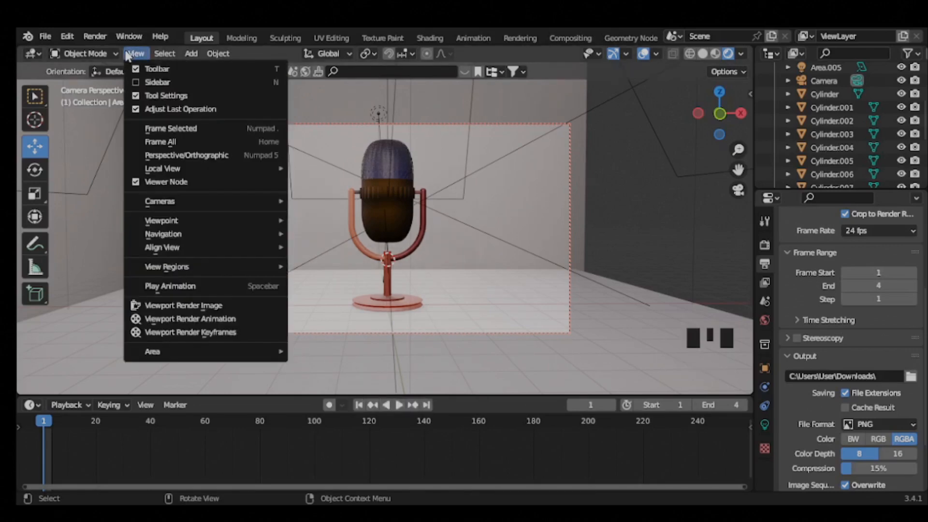